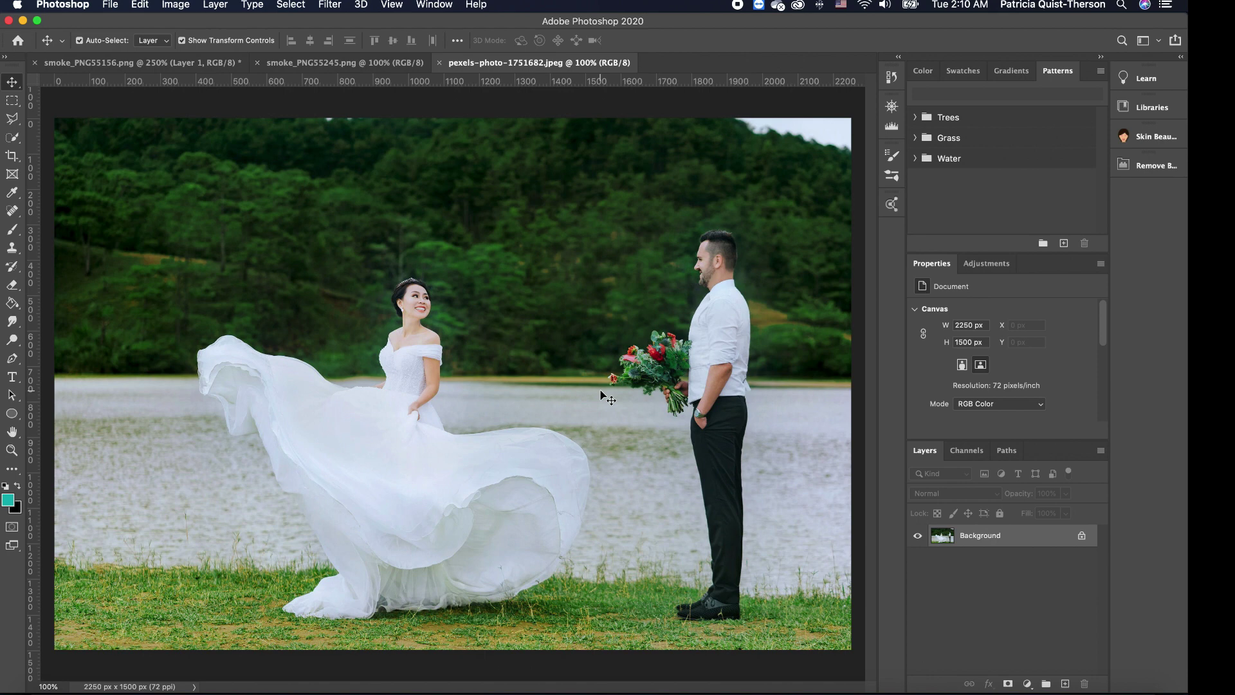
# Step: Convert the locked Background into a regular layer and duplicate it as a layer named Subject
pyautogui.keyDown('alt'); pyautogui.doubleClick(1008, 544); pyautogui.keyUp('alt')
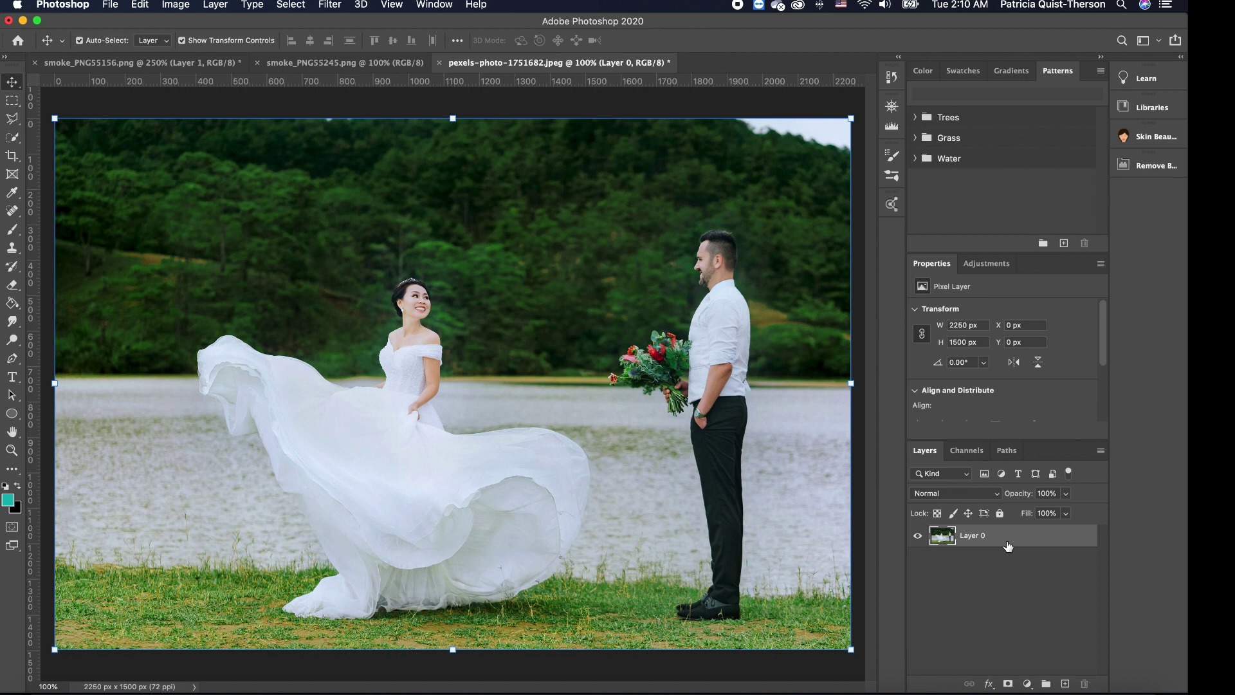
pyautogui.press('super+j')
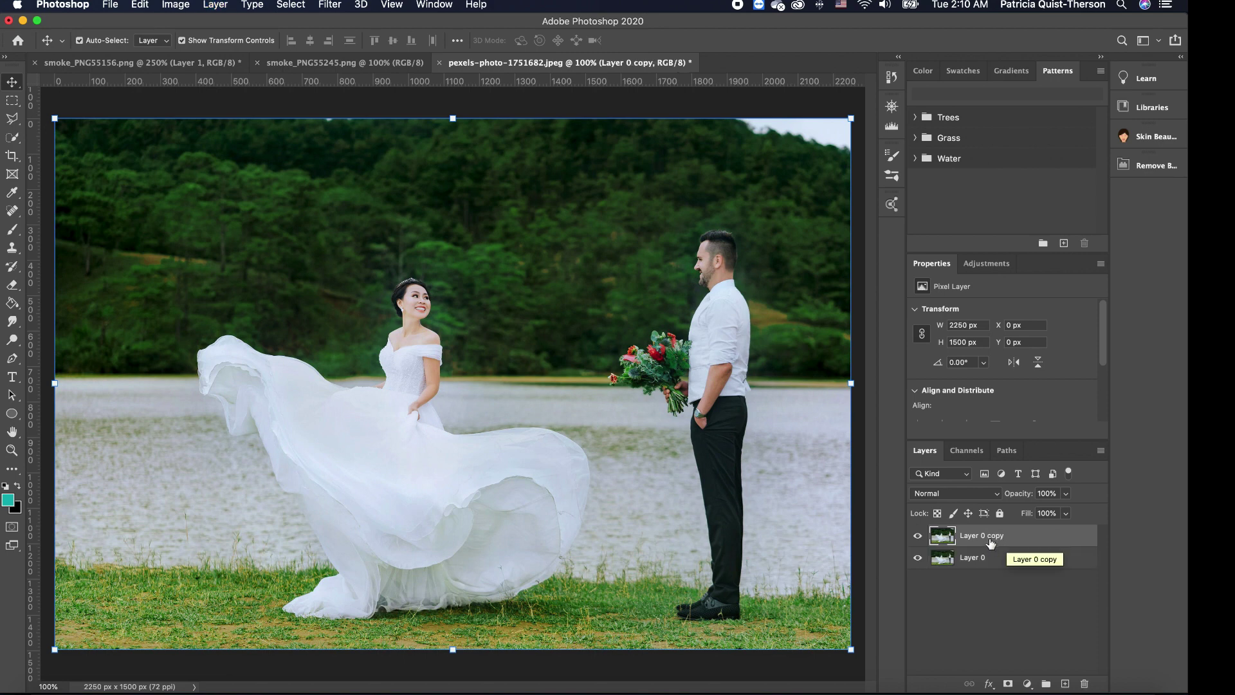
pyautogui.doubleClick(996, 534)
pyautogui.write('Su')
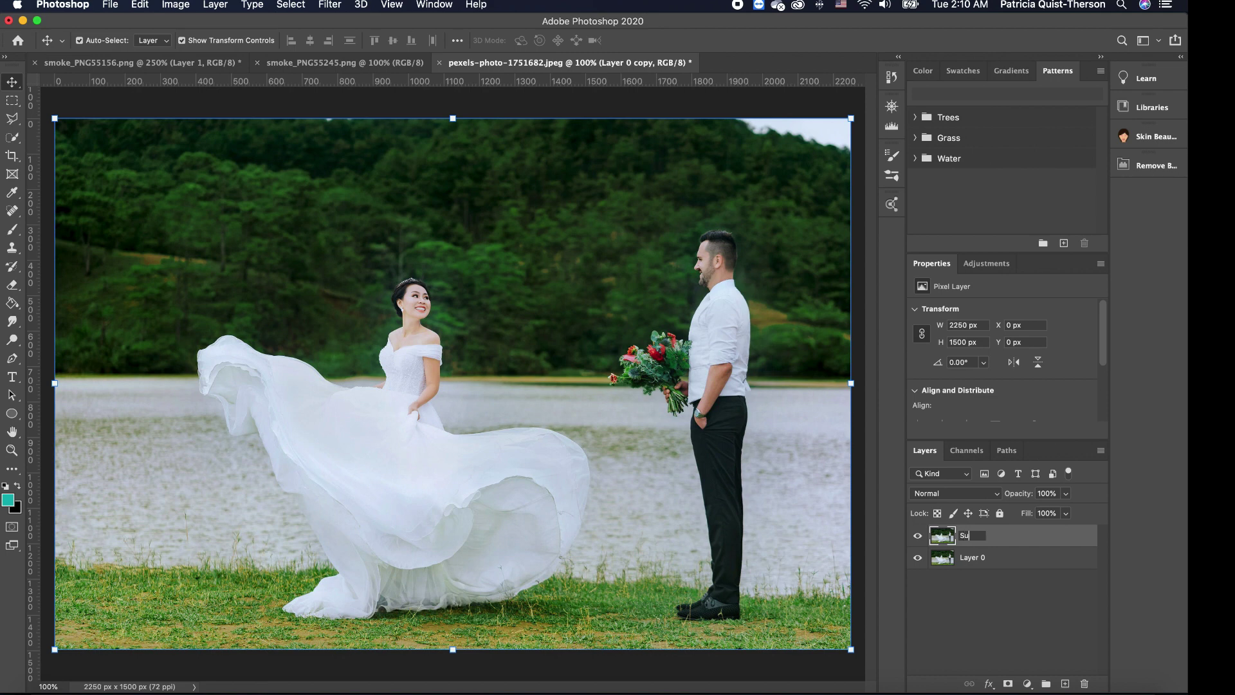
pyautogui.write('bject')
pyautogui.press('Return')
# Step: Rename the original photo layer beneath Subject to Background
pyautogui.doubleClick(978, 557)
pyautogui.write('B')
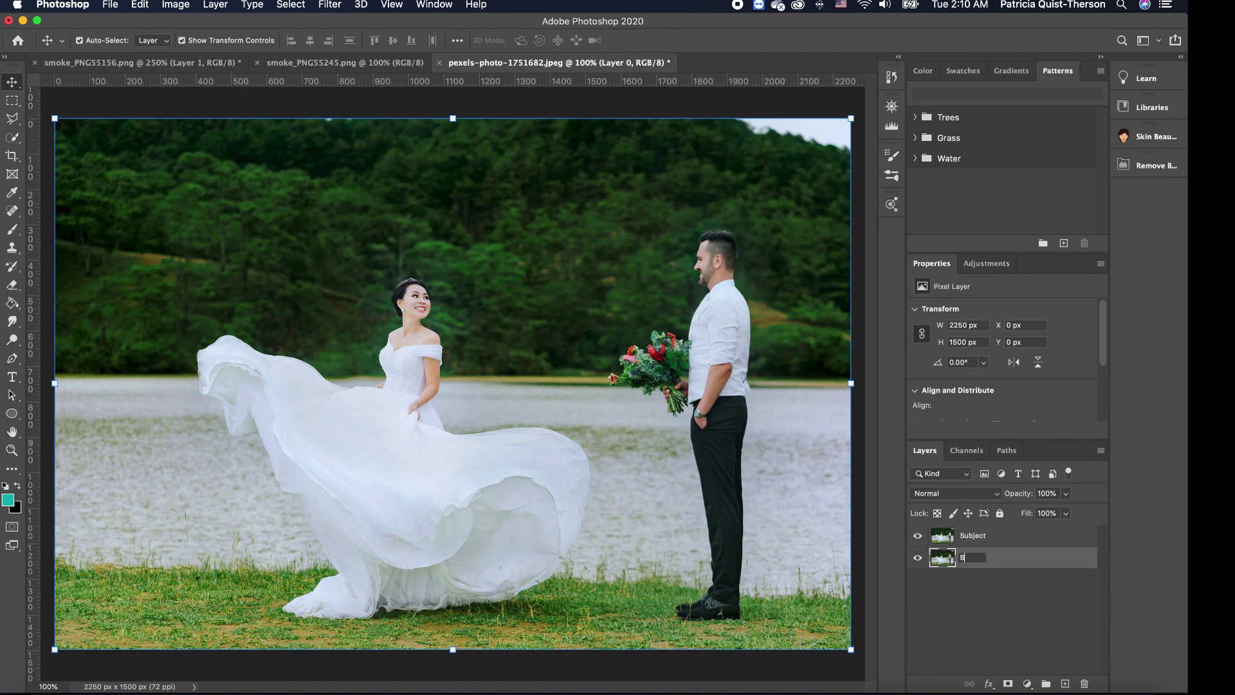
pyautogui.write('ackground')
pyautogui.press('Return')
# Step: Select the couple on the Subject layer automatically with the Quick Selection tool's Select Subject command
pyautogui.click(995, 537)
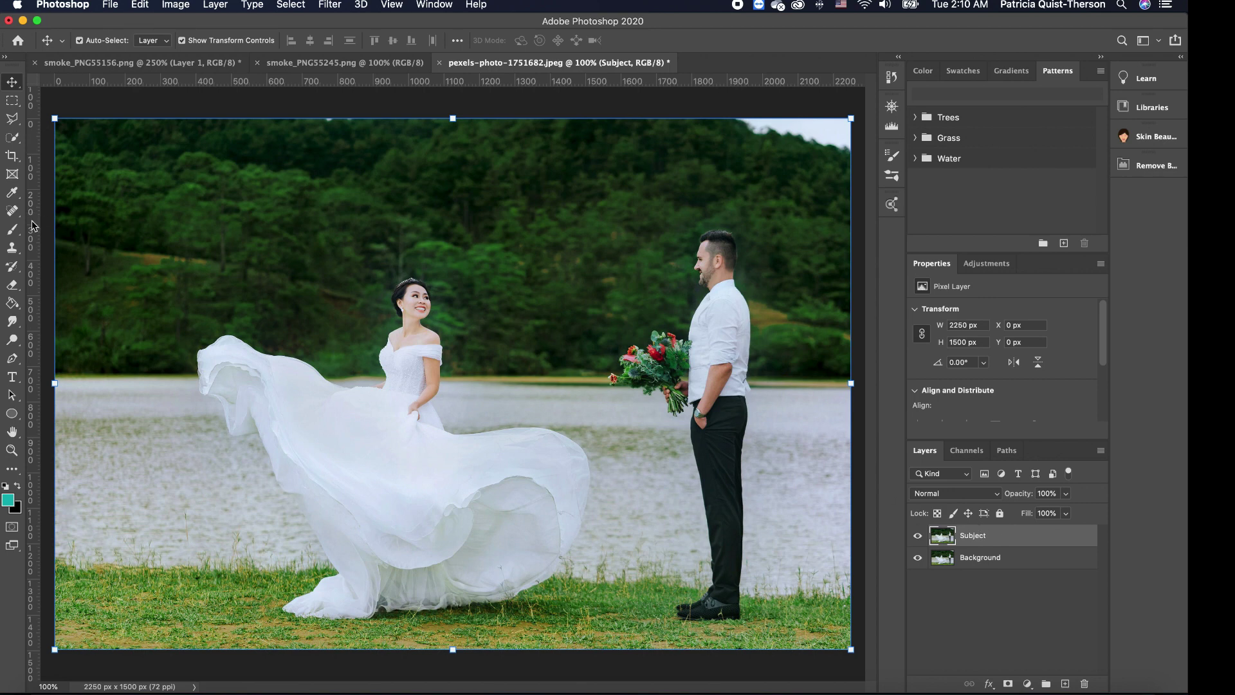
pyautogui.click(16, 139)
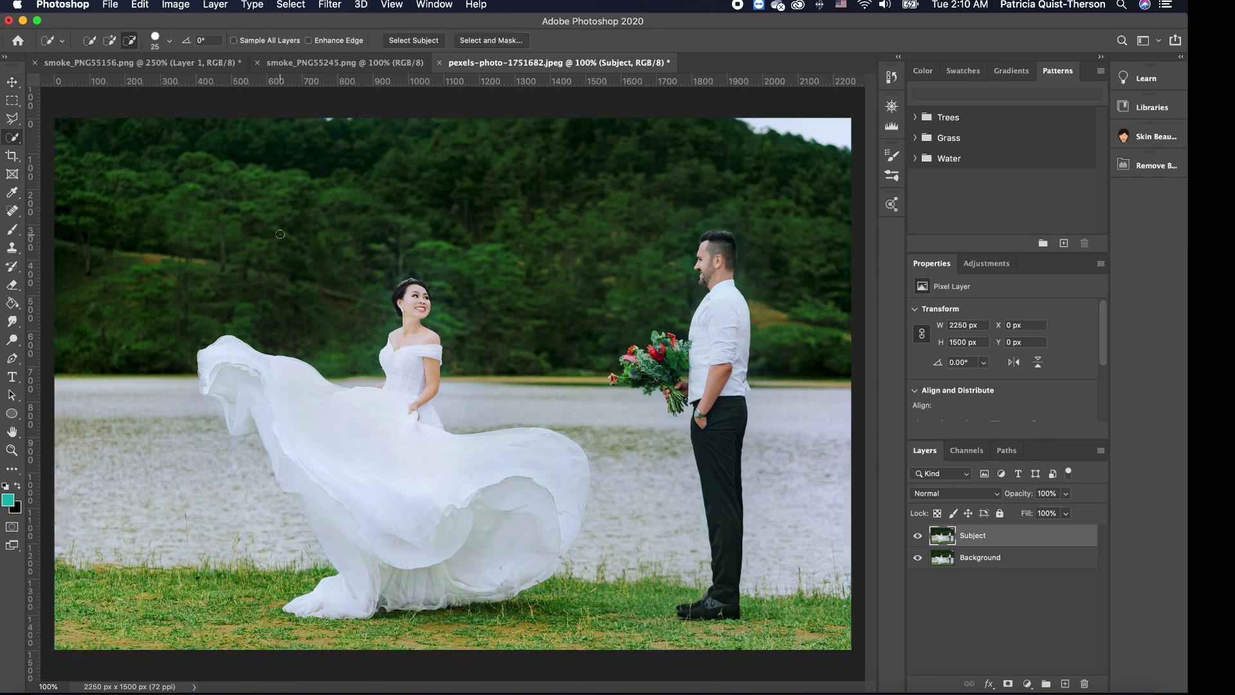
pyautogui.click(423, 44)
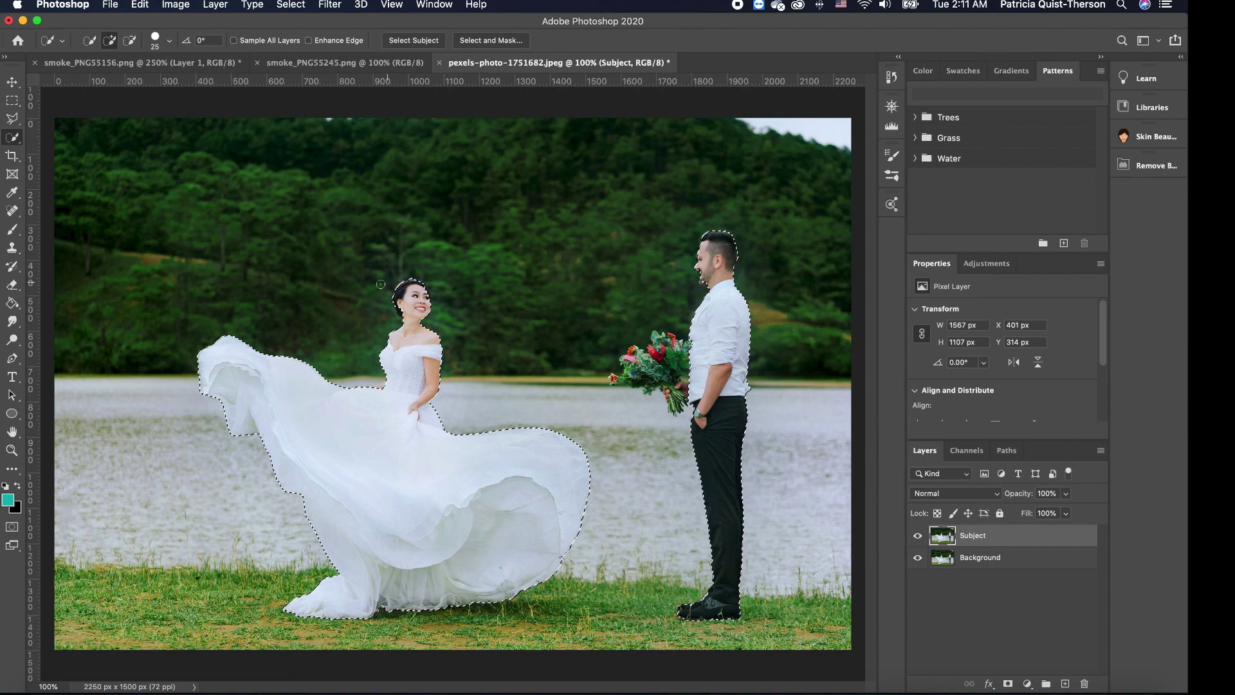
# Step: Add the missed hair behind the bride's ear and along her forehead to the selection with the Quick Selection tool
pyautogui.scroll(4, 392, 386)
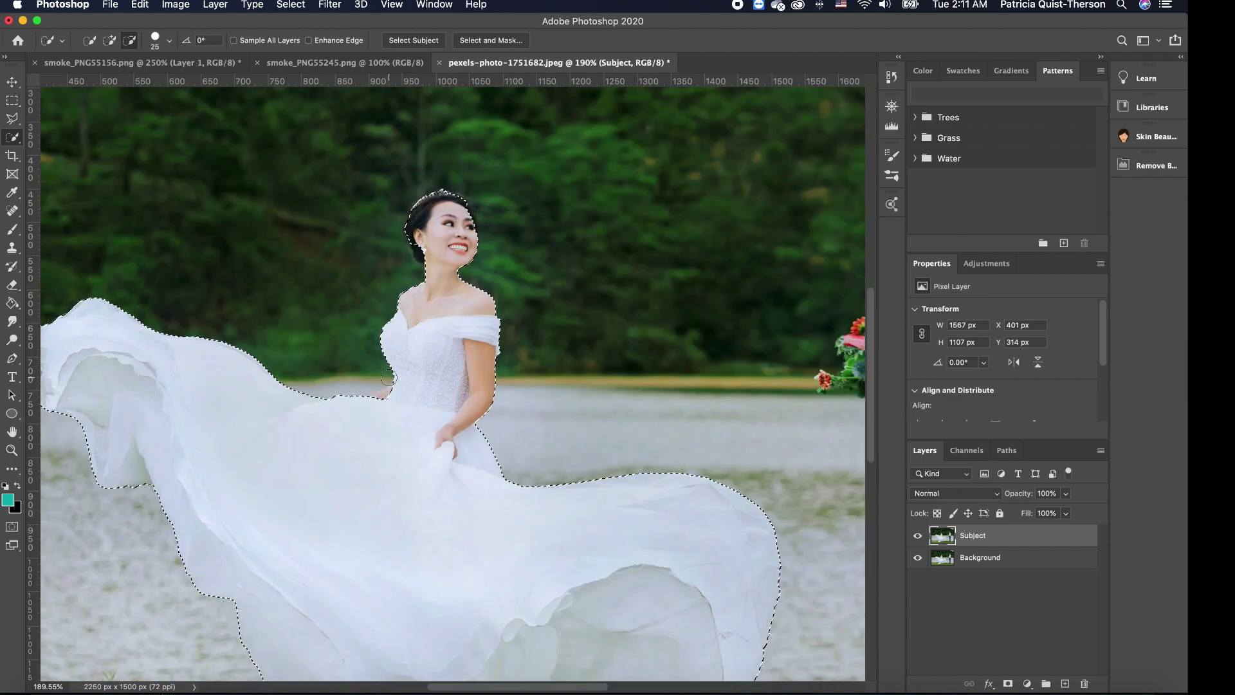
pyautogui.scroll(-1, 386, 393)
pyautogui.scroll(4, 385, 395)
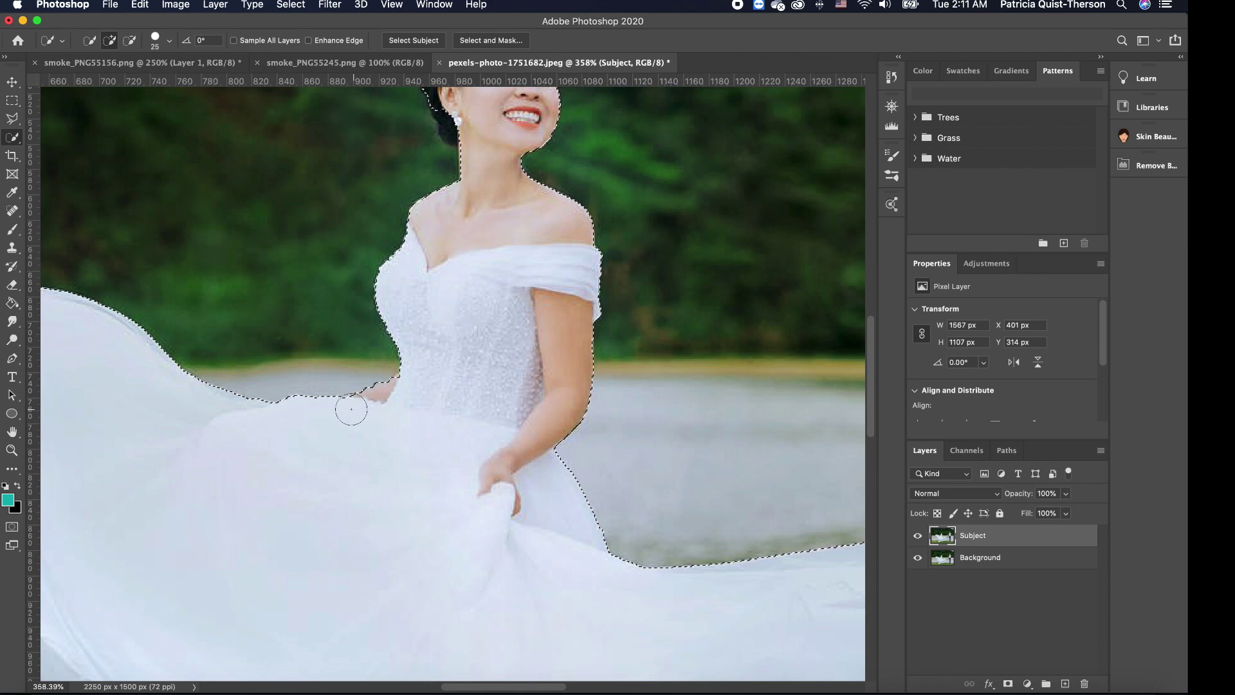
pyautogui.scroll(-6, 428, 411)
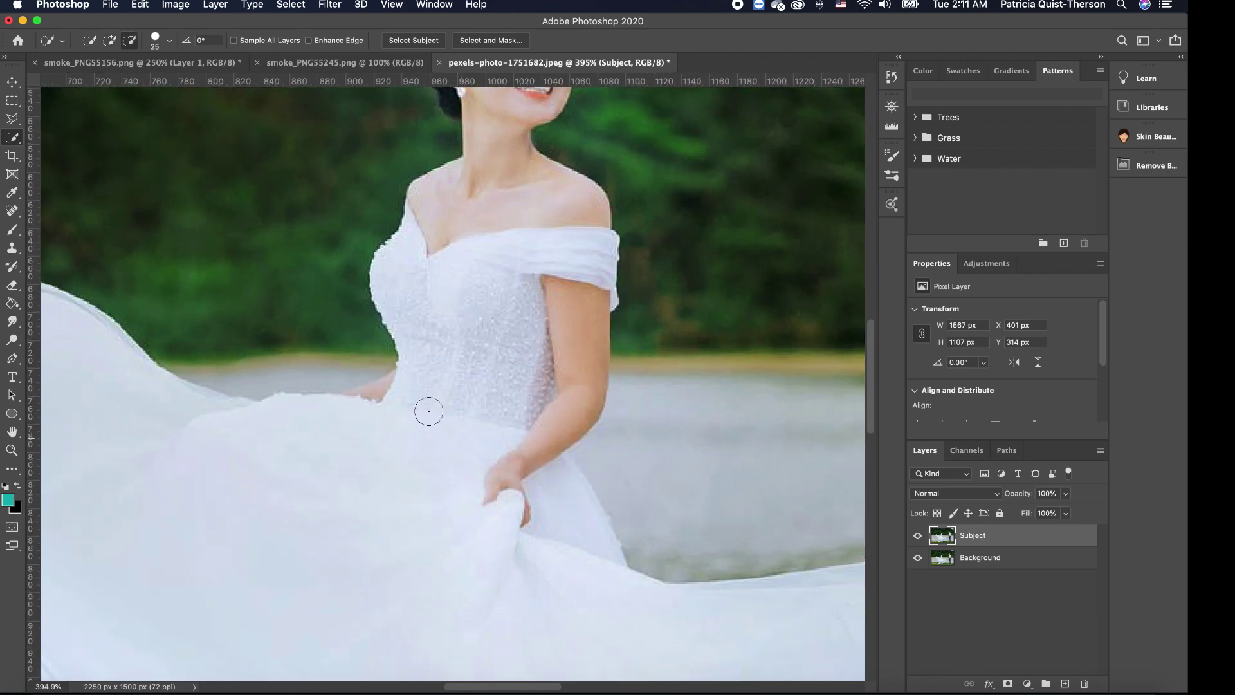
pyautogui.scroll(6, 446, 306)
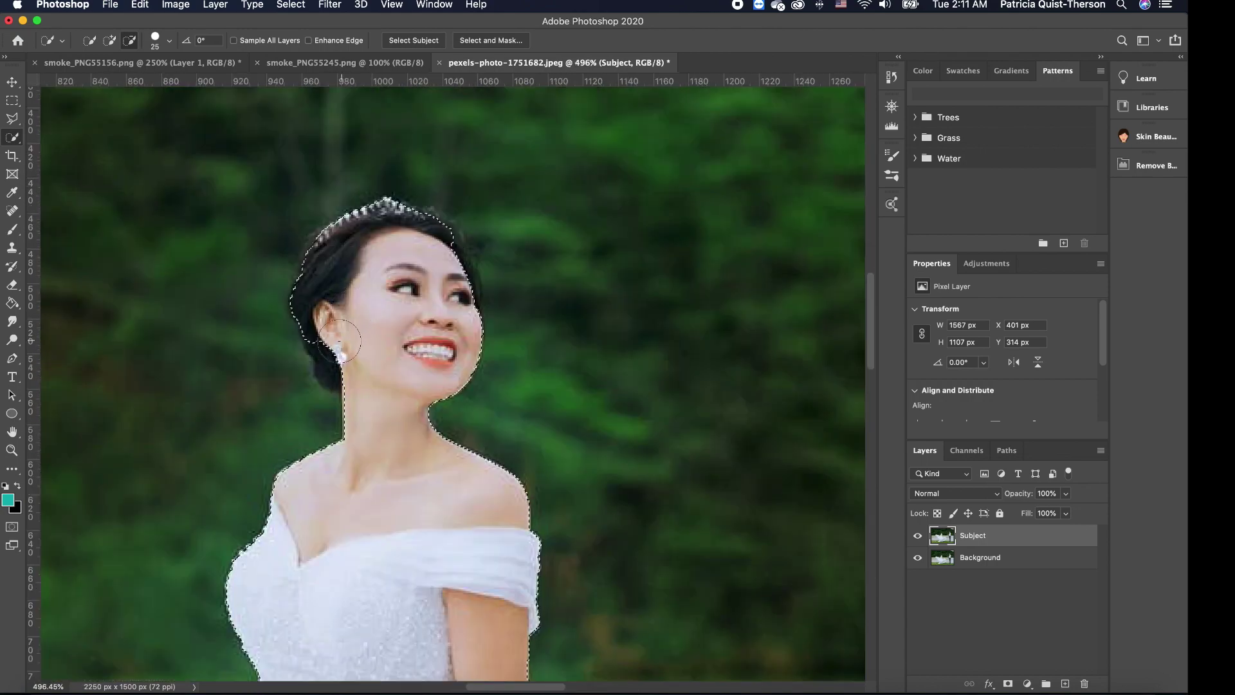
pyautogui.click(340, 341)
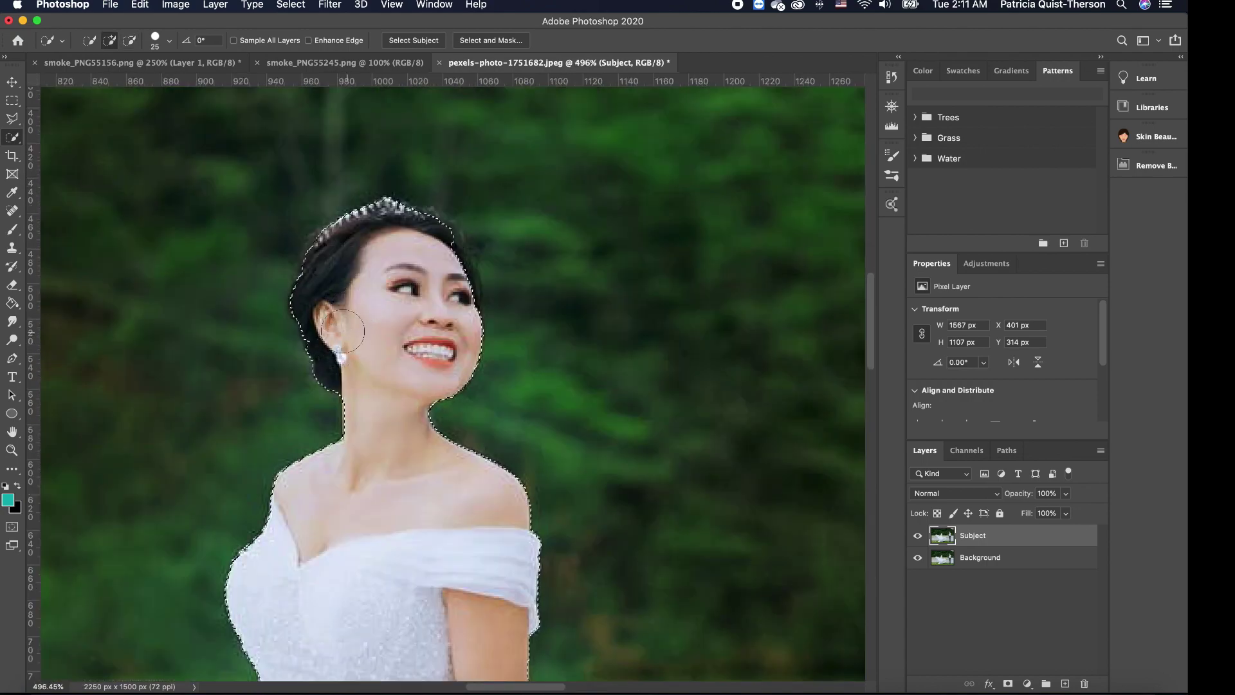
pyautogui.moveTo(439, 252); pyautogui.dragTo(460, 257)
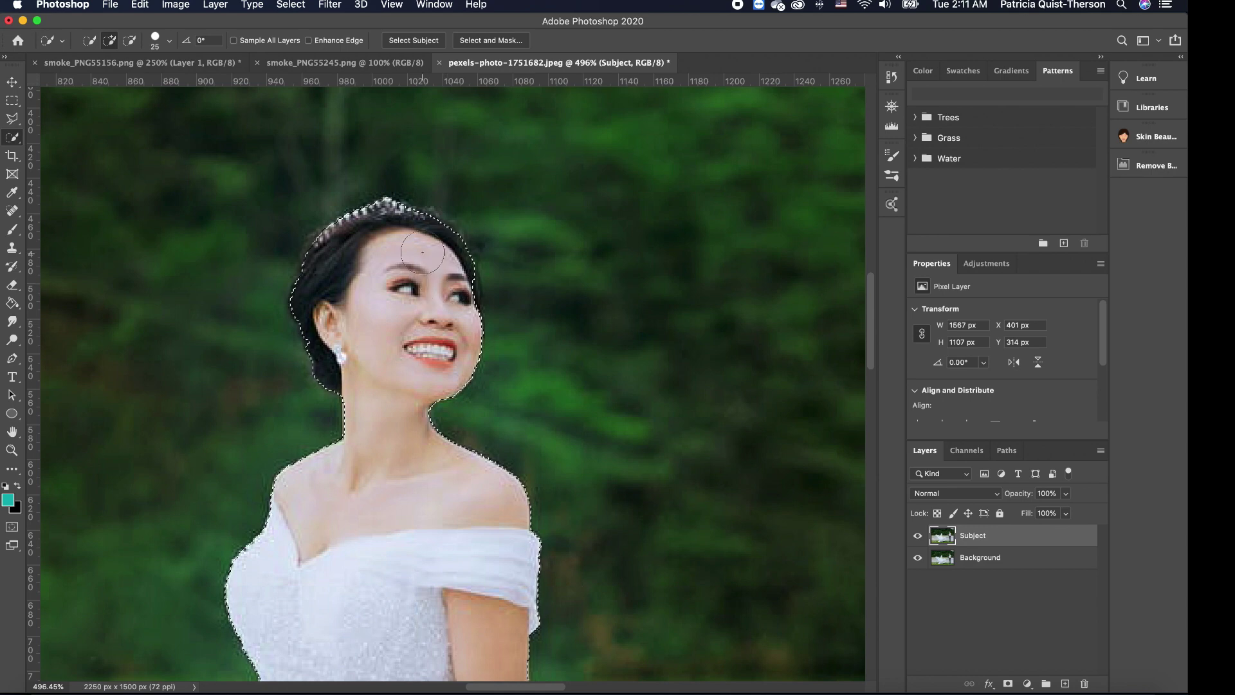
# Step: Add the groom's bouquet and the hand holding it to the selection with the Quick Selection tool
pyautogui.press('alt')
pyautogui.scroll(-10, 352, 264)
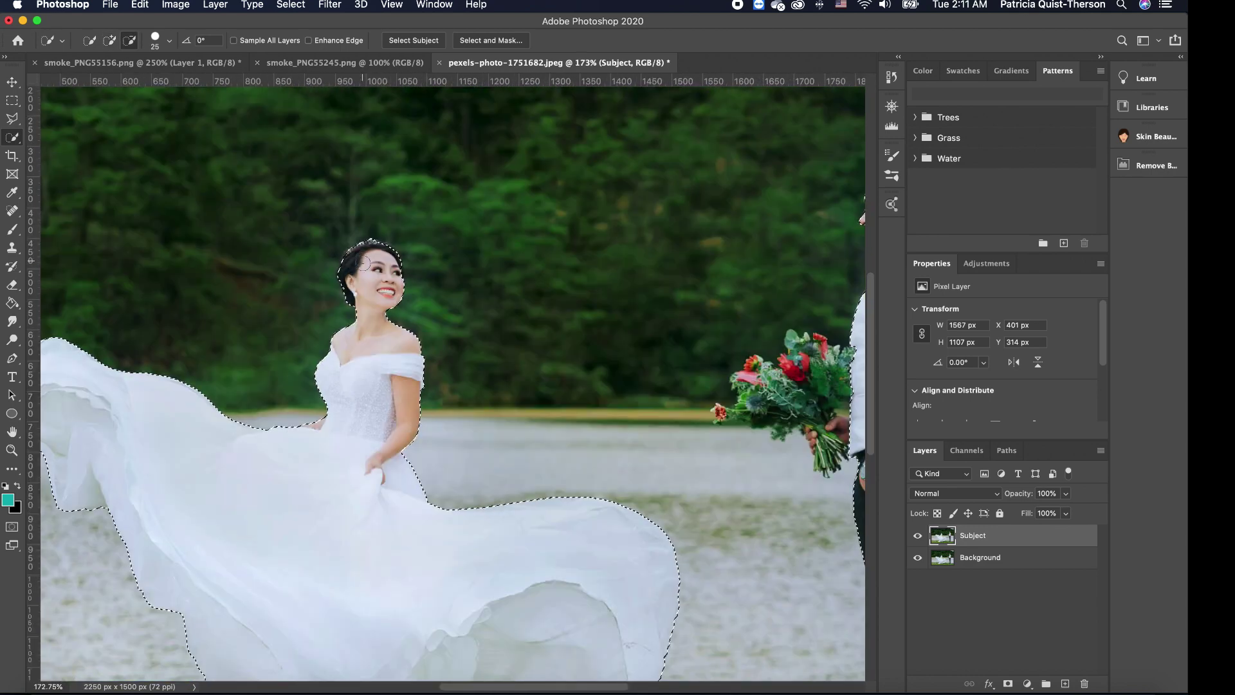
pyautogui.scroll(-3, 351, 264)
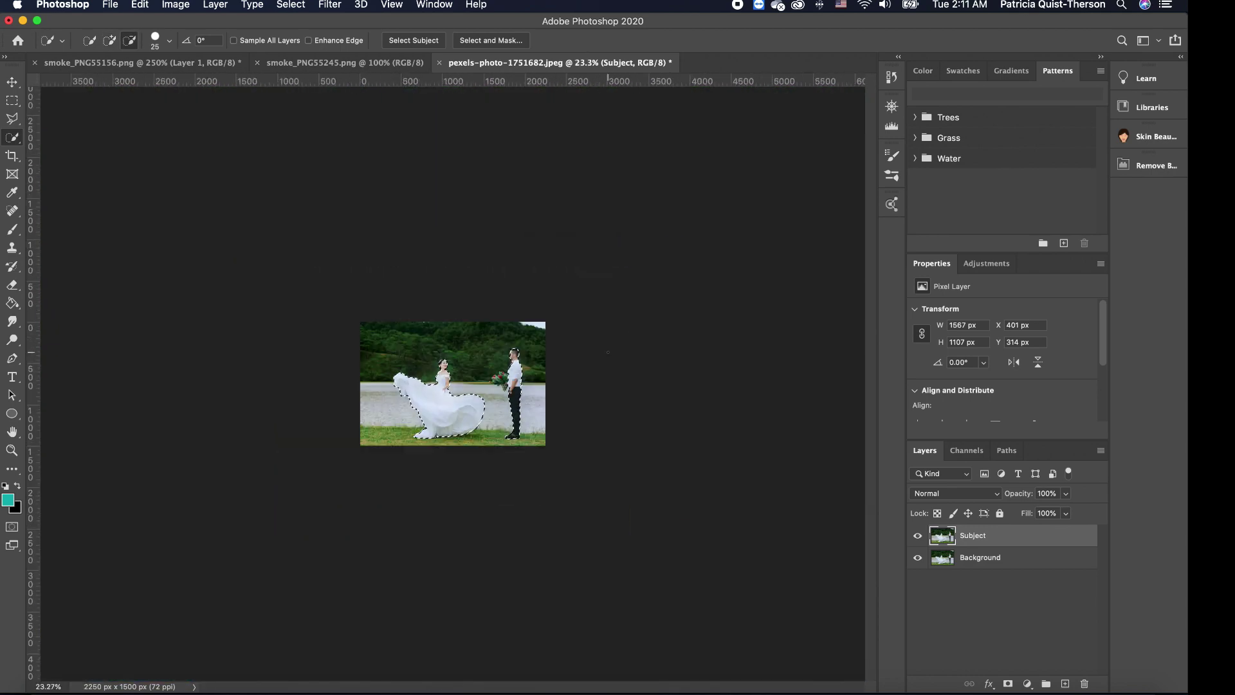
pyautogui.scroll(10, 608, 370)
pyautogui.scroll(-1, 608, 370)
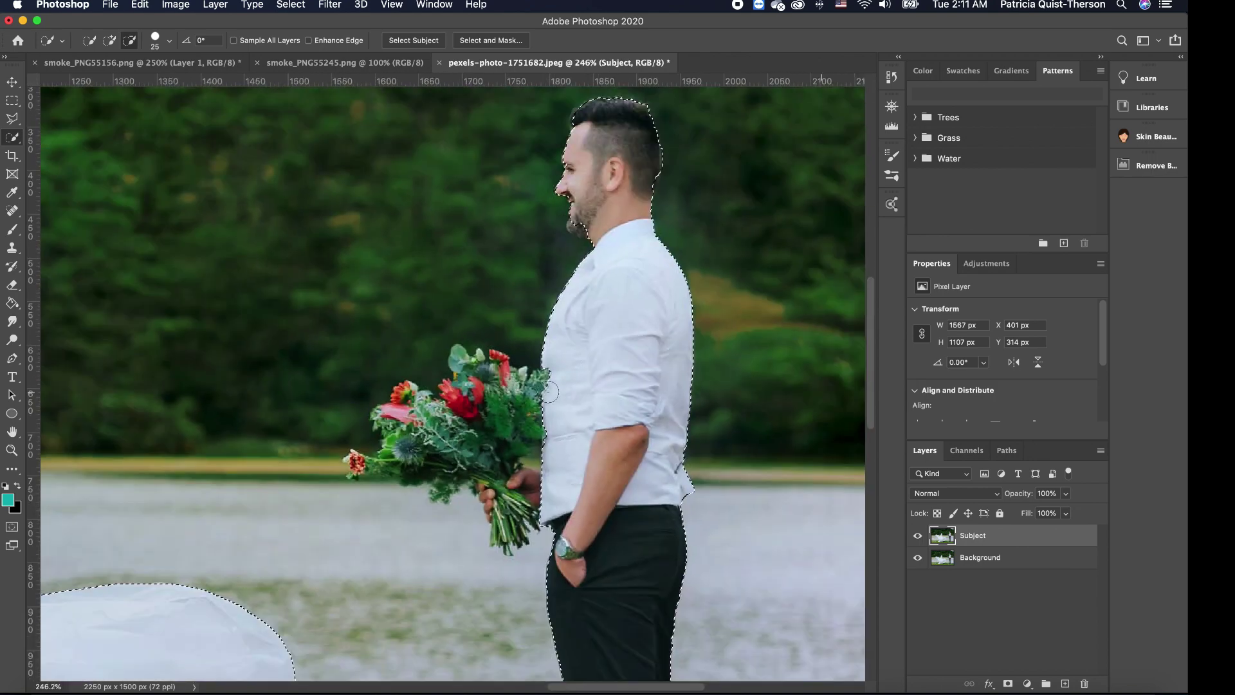
pyautogui.scroll(-1, 614, 185)
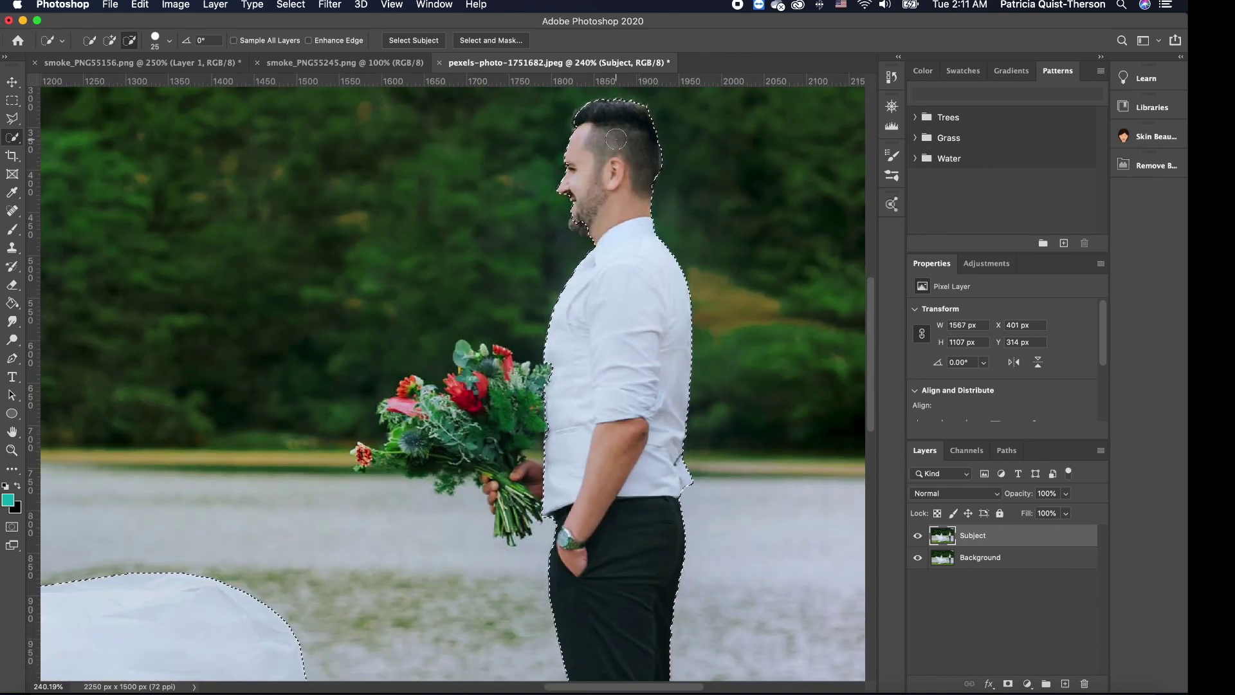
pyautogui.scroll(3, 576, 217)
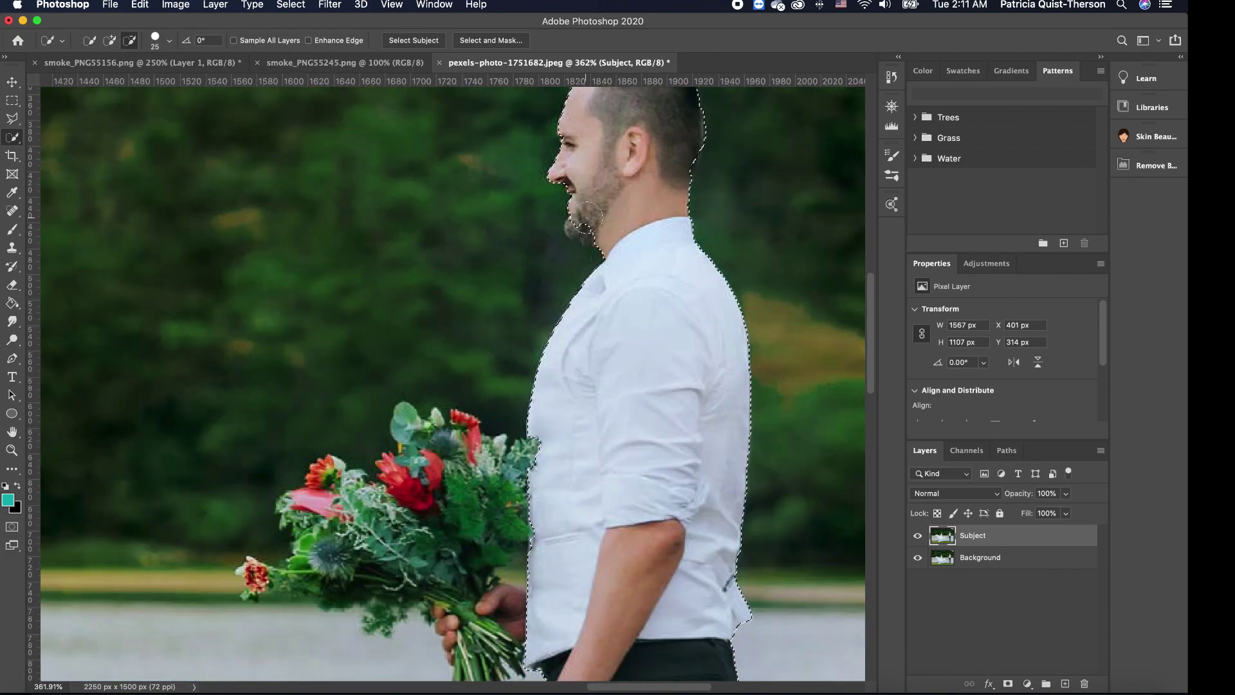
pyautogui.scroll(-2, 612, 222)
pyautogui.scroll(2, 639, 240)
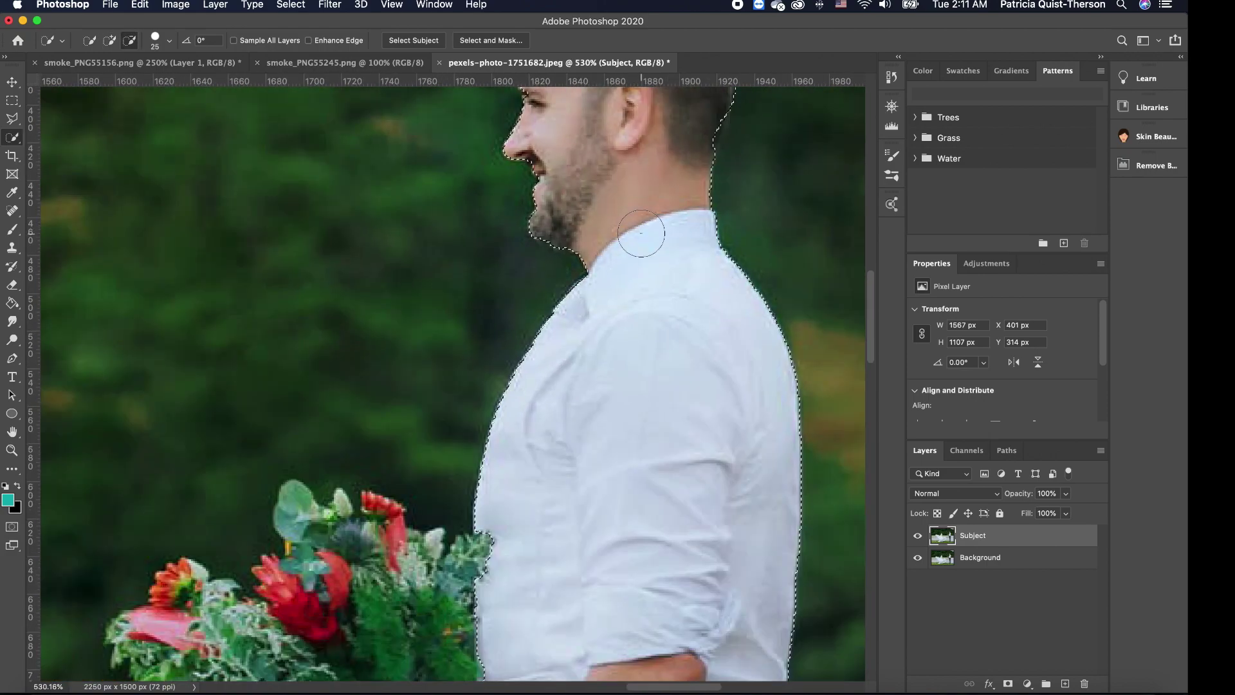
pyautogui.scroll(-2, 642, 234)
pyautogui.scroll(-5, 641, 235)
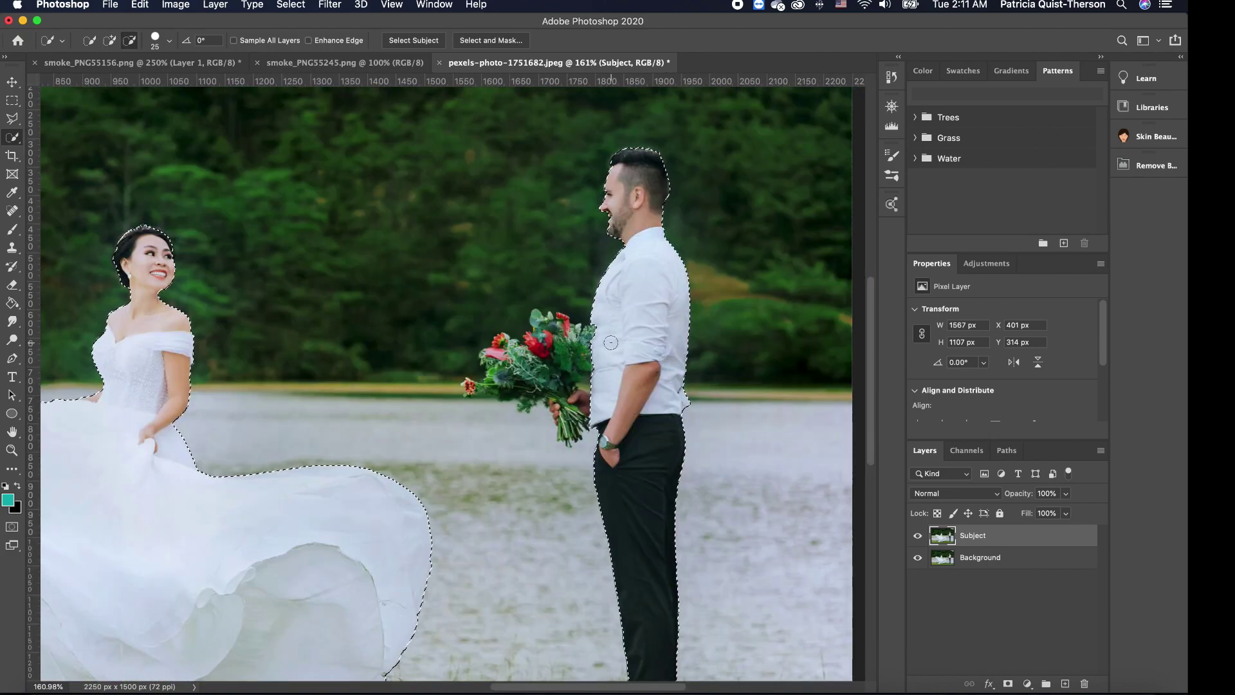
pyautogui.scroll(-3, 641, 234)
pyautogui.scroll(2, 641, 234)
pyautogui.scroll(5, 601, 369)
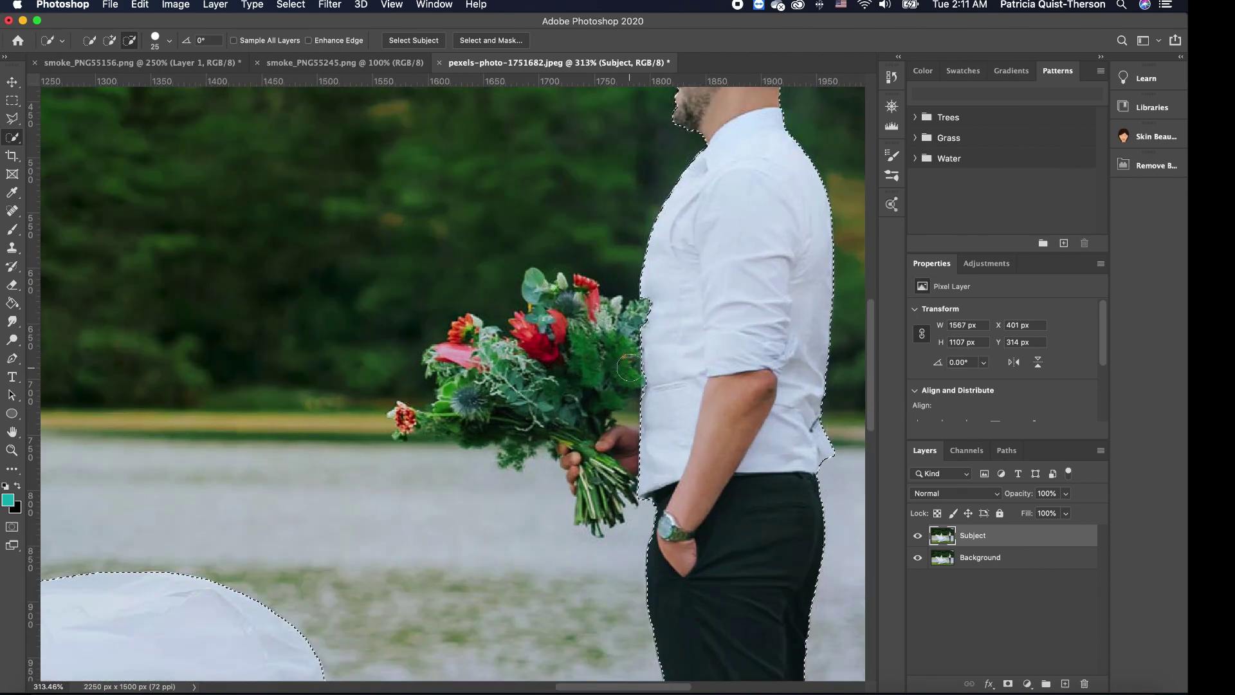
pyautogui.moveTo(630, 367); pyautogui.dragTo(602, 358)
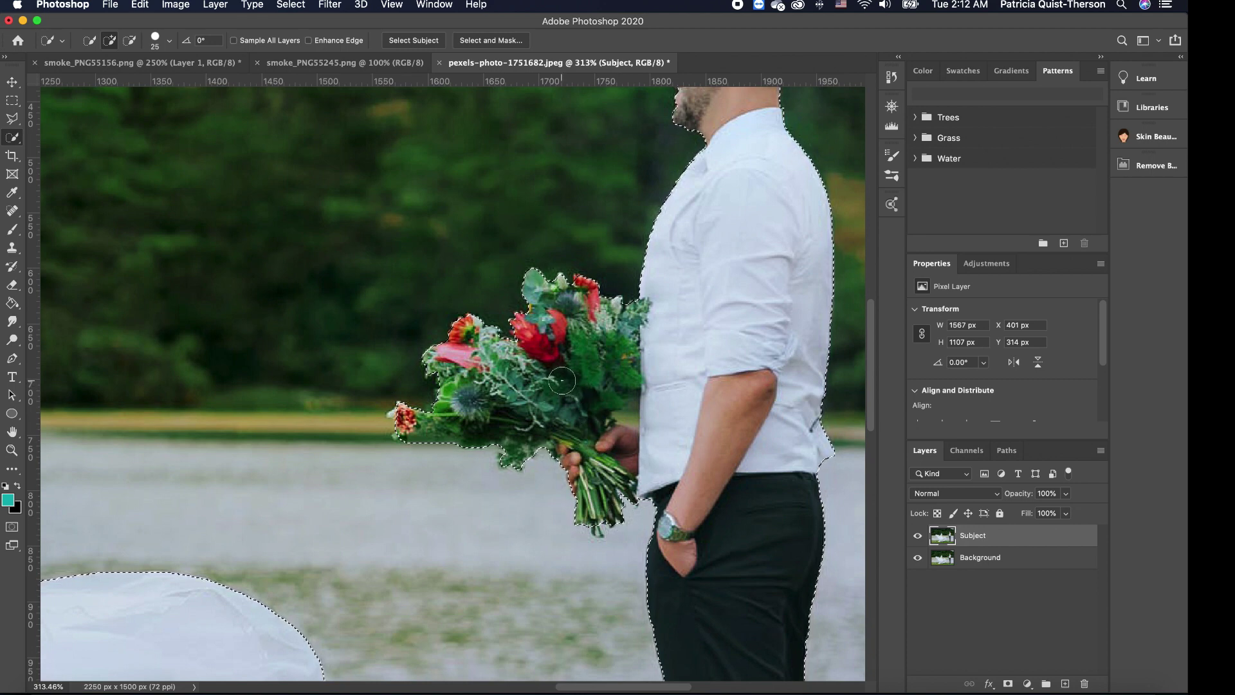
pyautogui.press('super+d')
pyautogui.scroll(-1, 562, 380)
pyautogui.press('super+z')
pyautogui.press('l')
pyautogui.scroll(-10, 562, 380)
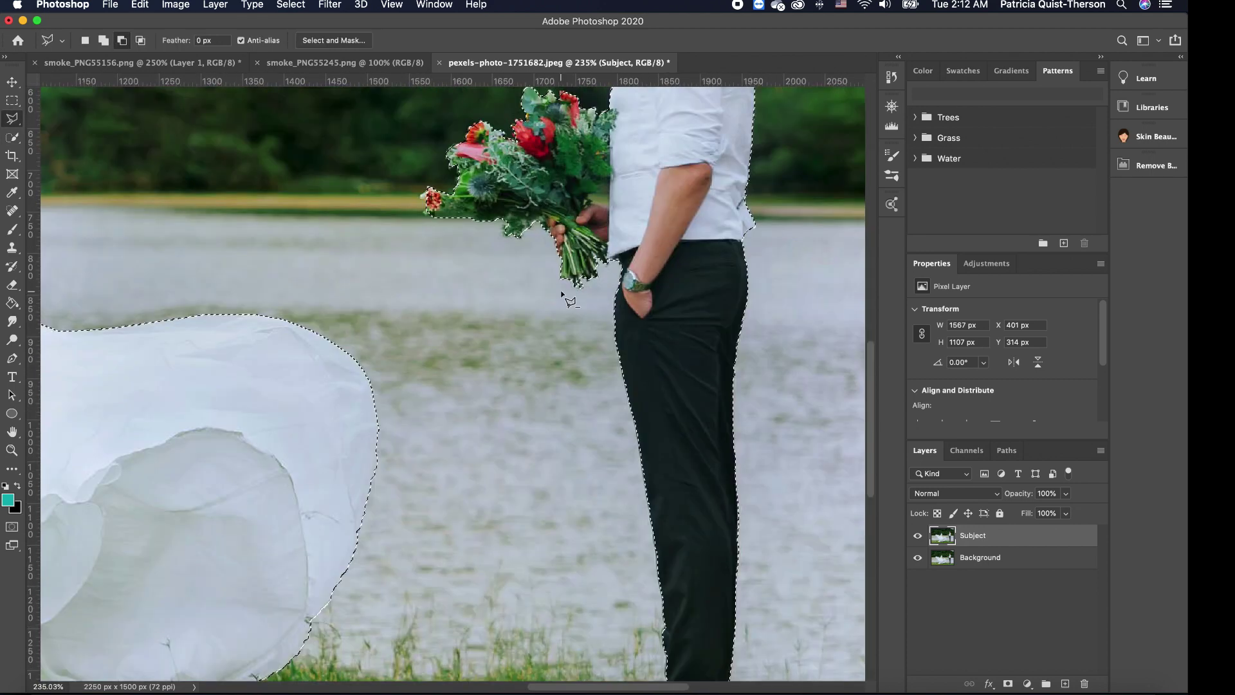
pyautogui.scroll(3, 512, 293)
pyautogui.scroll(3, 512, 293)
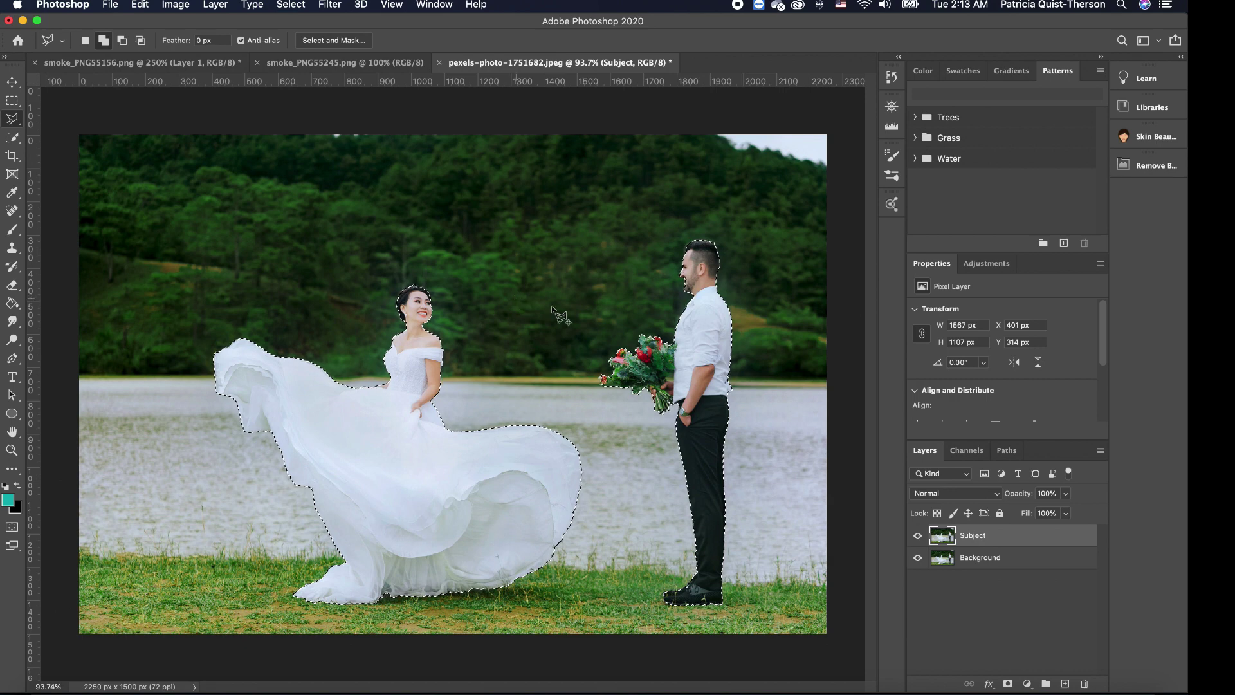
# Step: Mask the Subject layer with the couple selection and check the cutout by briefly hiding the Background layer
pyautogui.click(1010, 684)
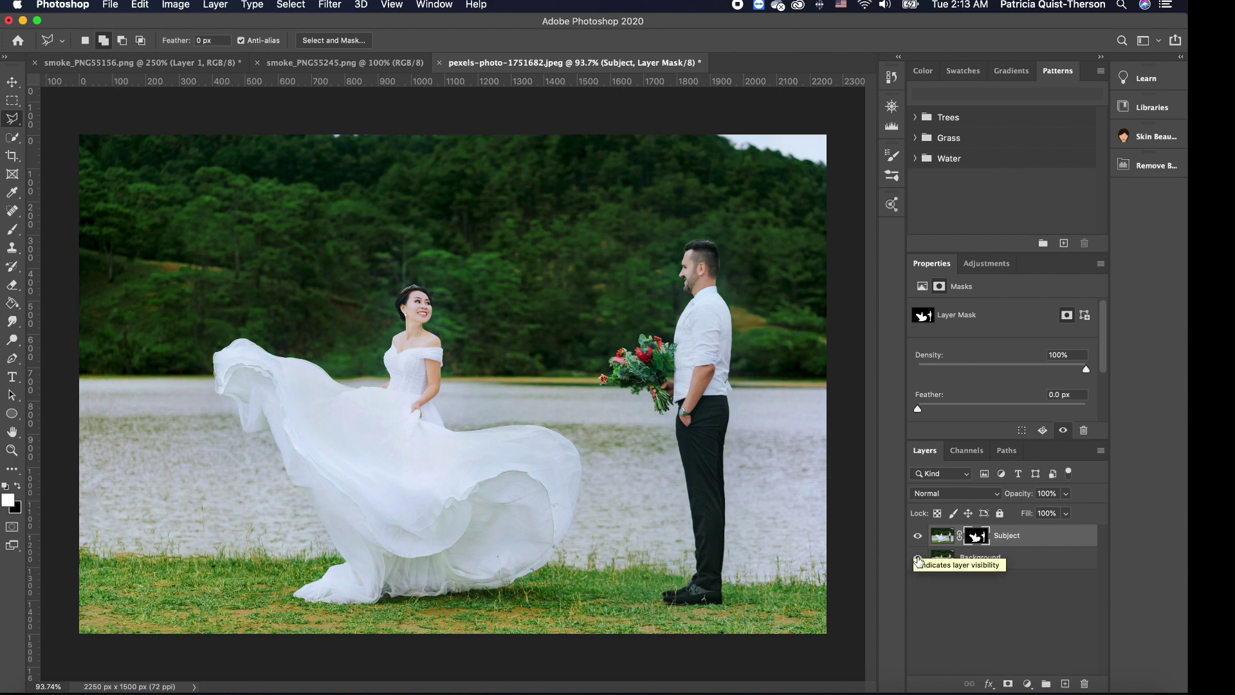
pyautogui.click(918, 558)
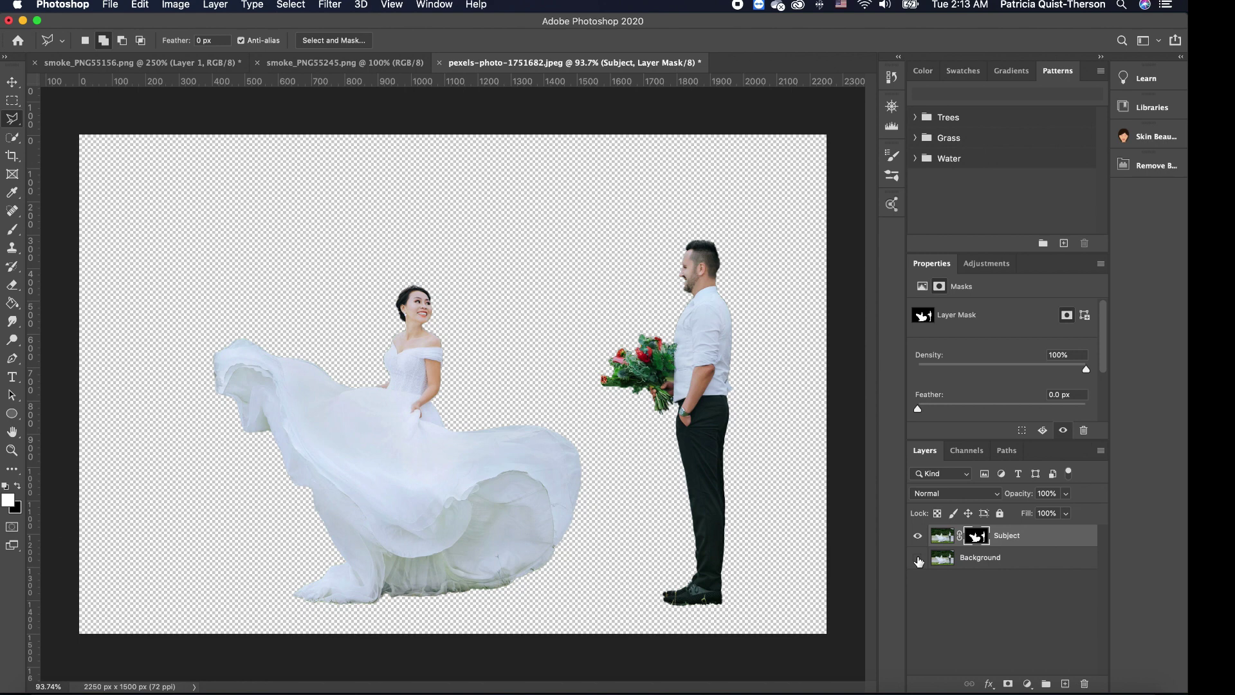
pyautogui.click(918, 558)
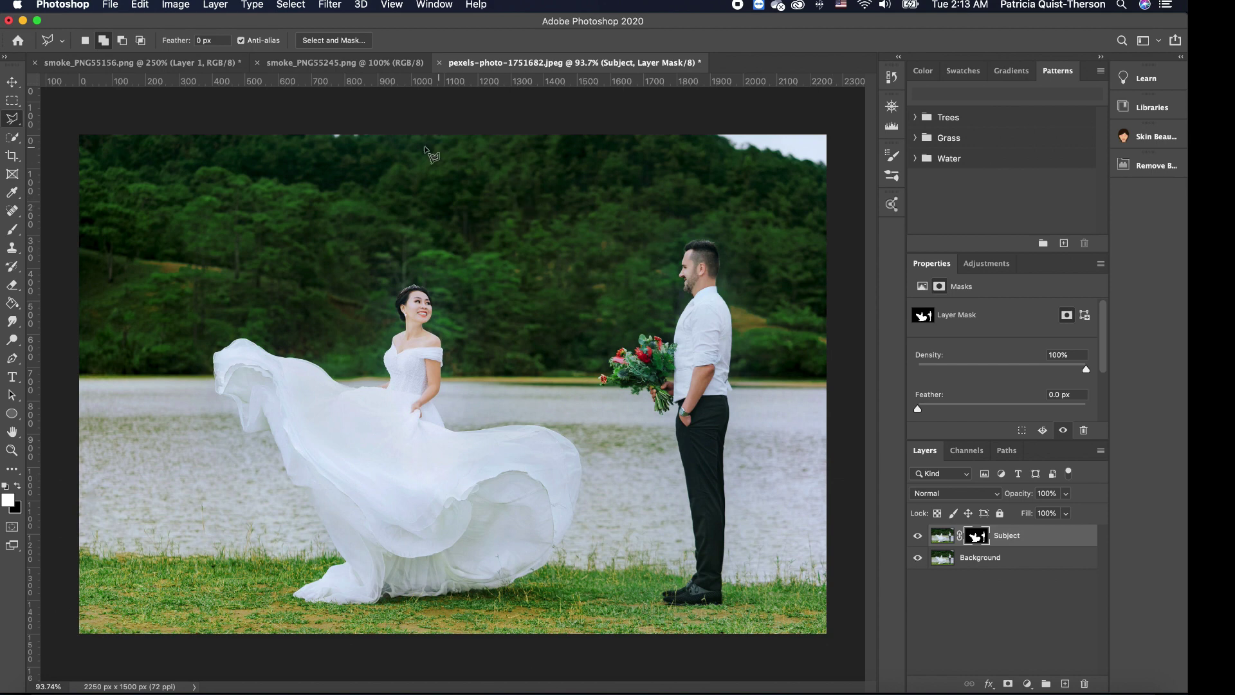
# Step: Bring the smoke from smoke_PNG55245.png into the wedding photo and place its layer between Subject and Background
pyautogui.click(395, 70)
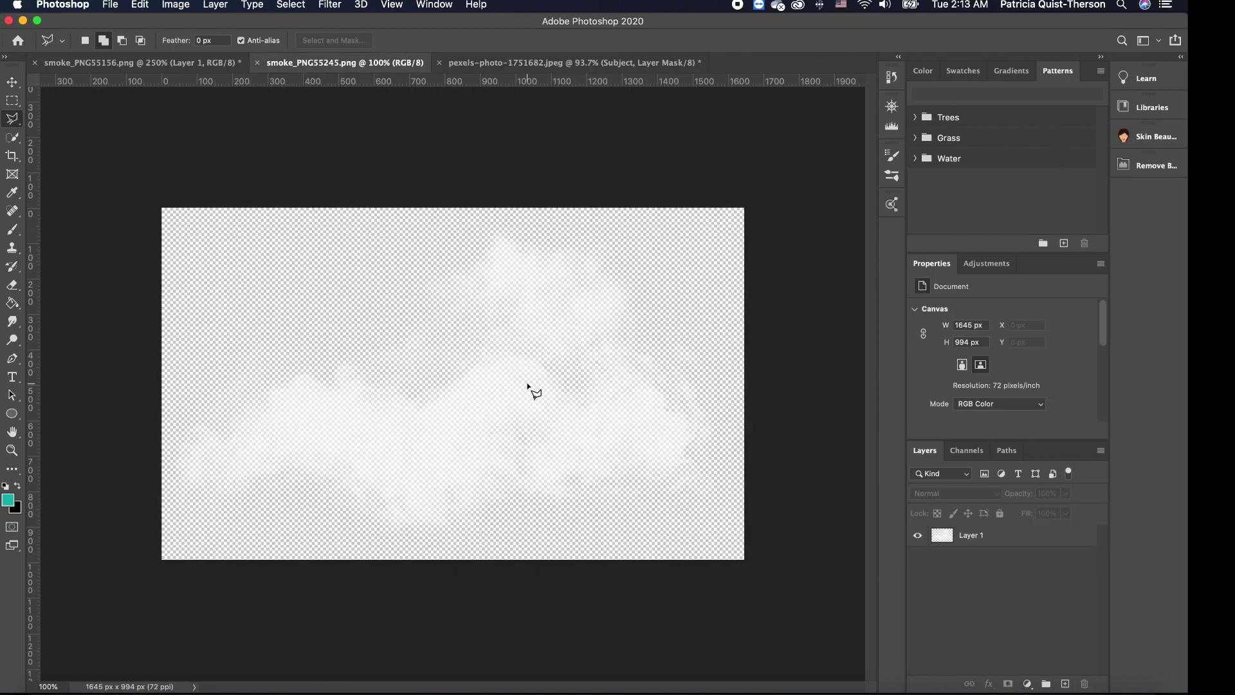
pyautogui.click(12, 82)
pyautogui.moveTo(497, 429); pyautogui.dragTo(540, 62)
pyautogui.moveTo(516, 308); pyautogui.dragTo(584, 382)
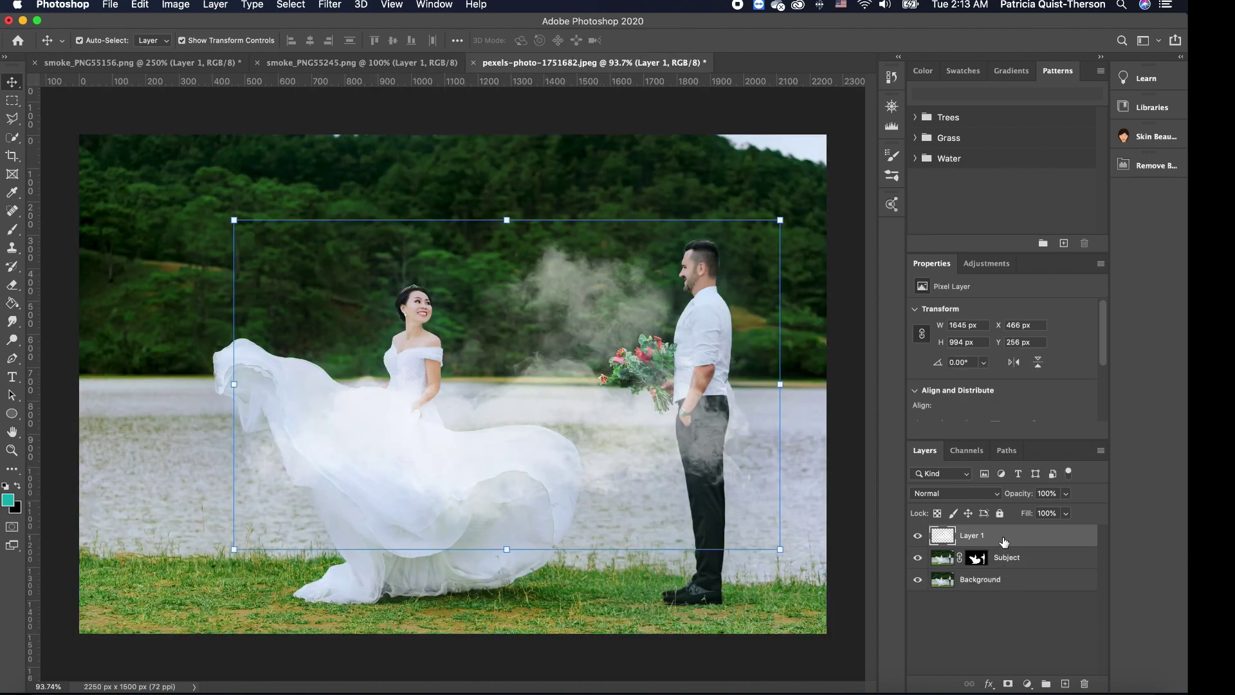
pyautogui.moveTo(1003, 536); pyautogui.dragTo(1025, 584)
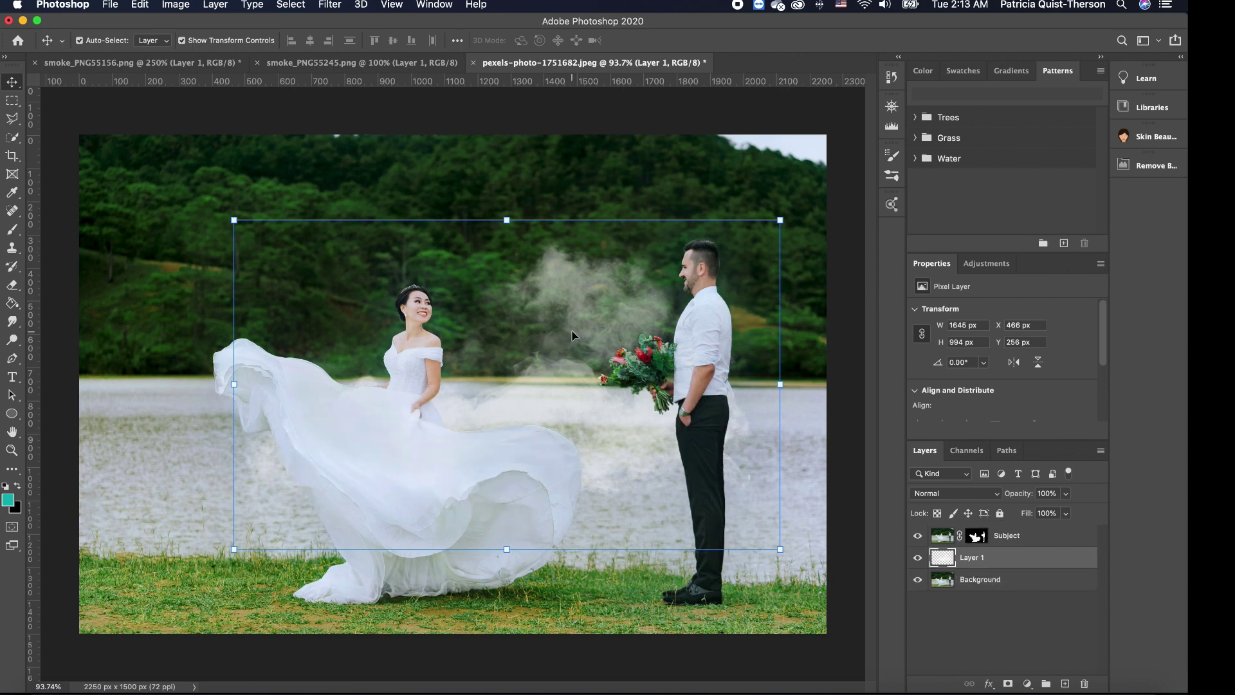
# Step: Rotate the smoke layer by about -114° and position it so the smoke rises behind the groom
pyautogui.moveTo(587, 318); pyautogui.dragTo(635, 275)
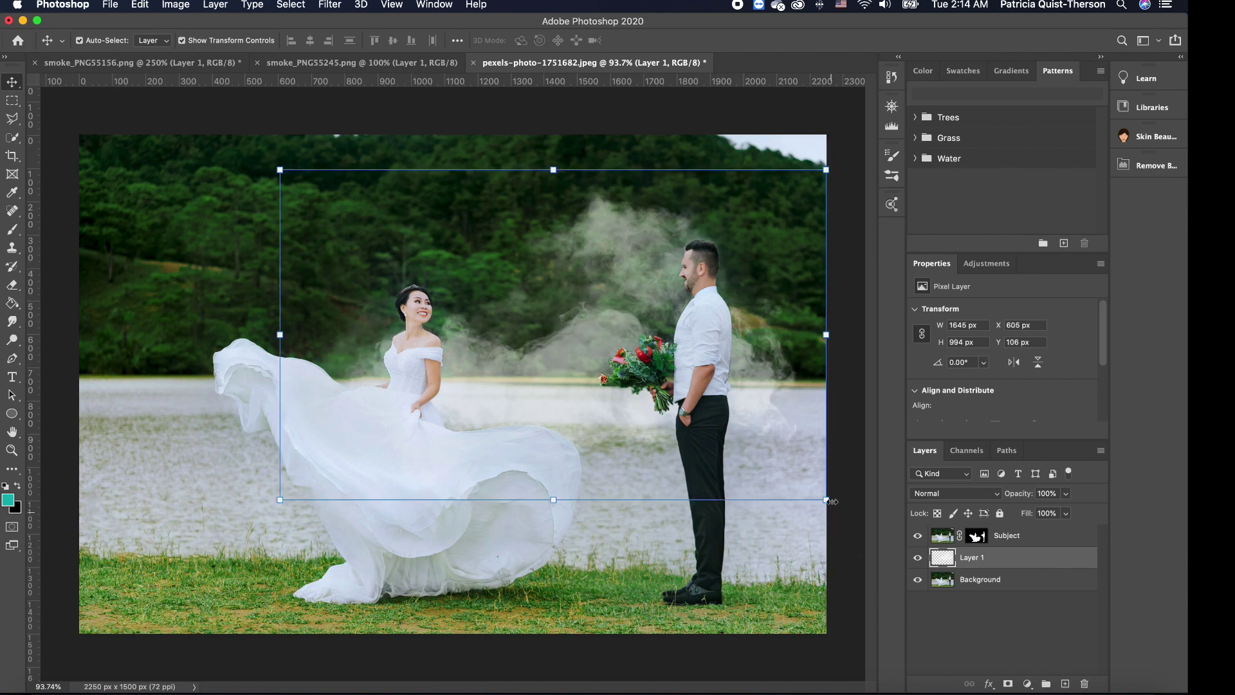
pyautogui.moveTo(830, 508); pyautogui.dragTo(580, 249)
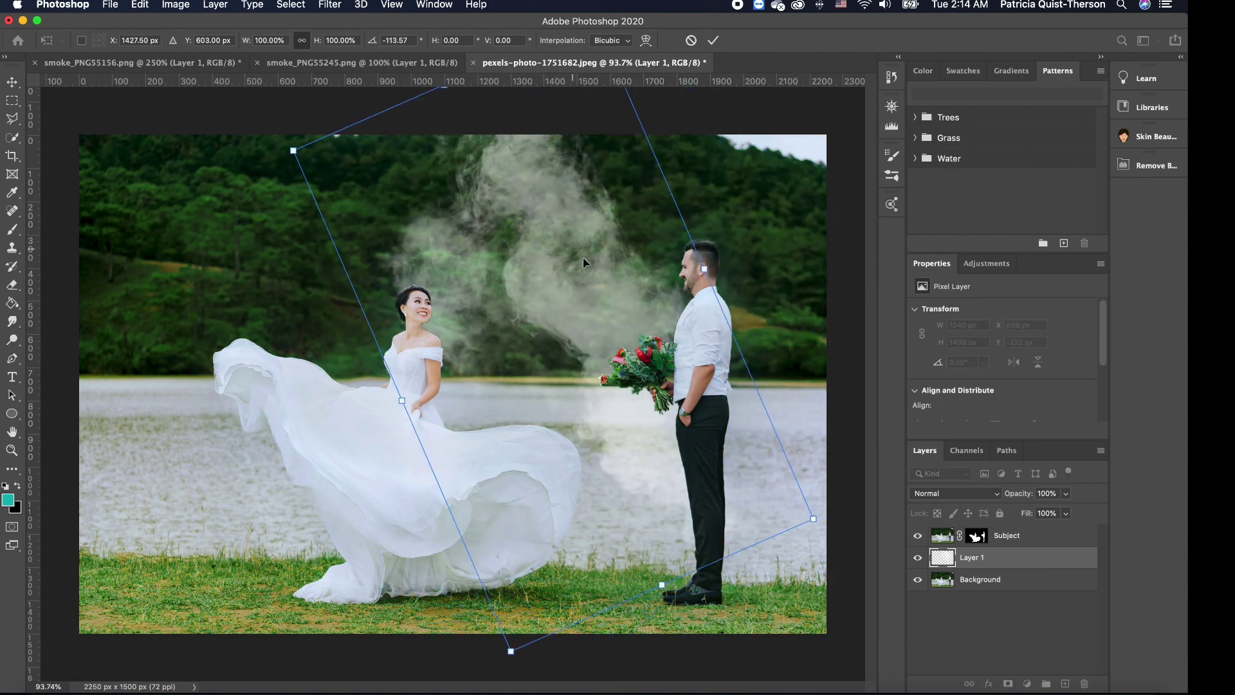
pyautogui.moveTo(586, 320); pyautogui.dragTo(688, 338)
pyautogui.press('Return')
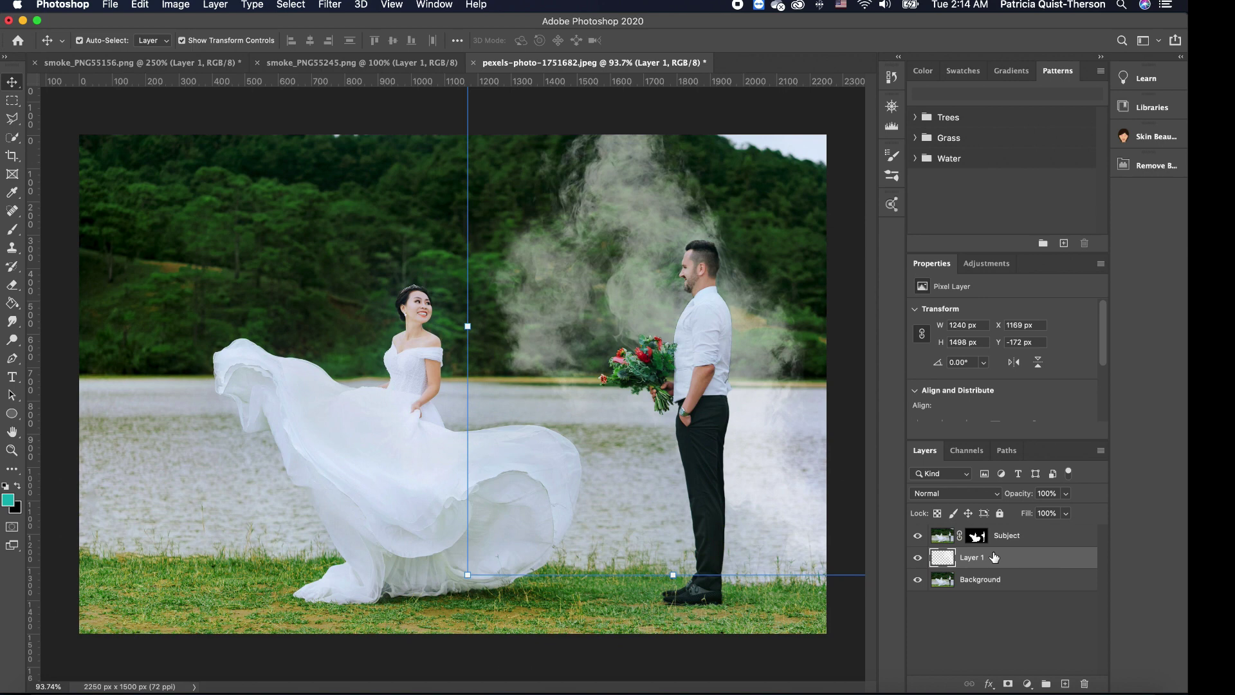
# Step: Duplicate the smoke layer twice and move the second copy behind the bride
pyautogui.press('super+j')
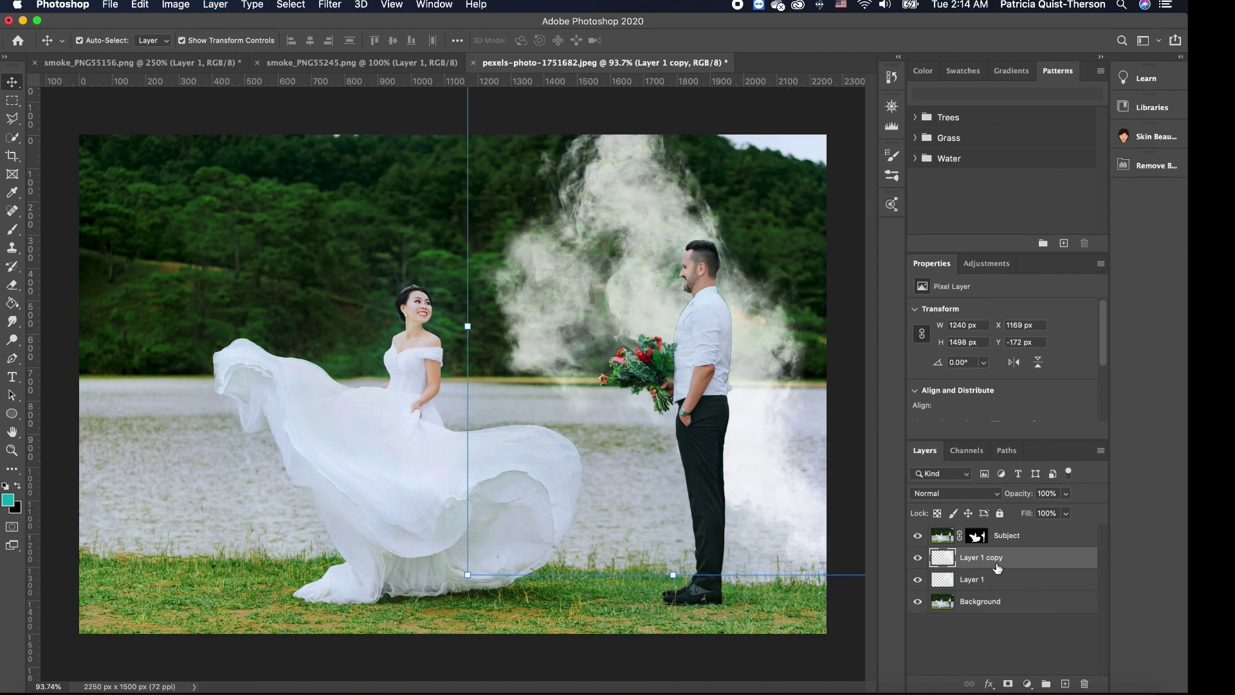
pyautogui.press('super+j')
pyautogui.moveTo(783, 495); pyautogui.dragTo(362, 473)
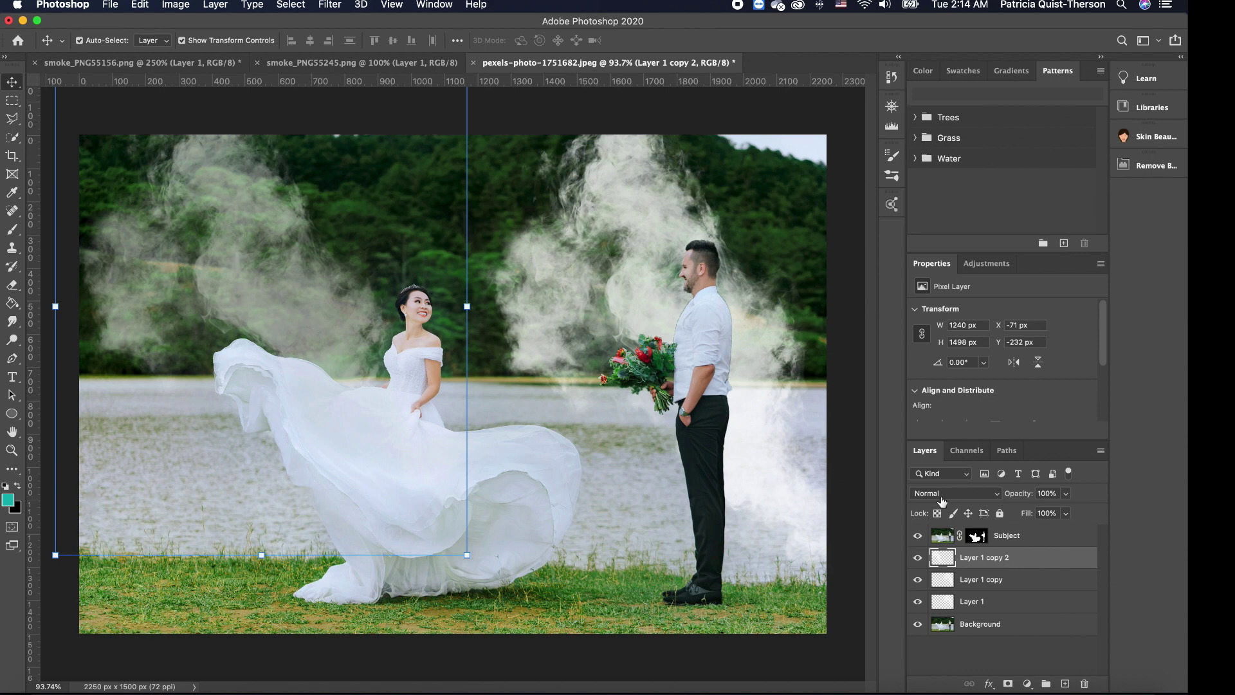
# Step: Flip the second smoke copy horizontally and reposition it slightly lower behind the bride, at about X -149 px, Y -122 px
pyautogui.click(139, 5)
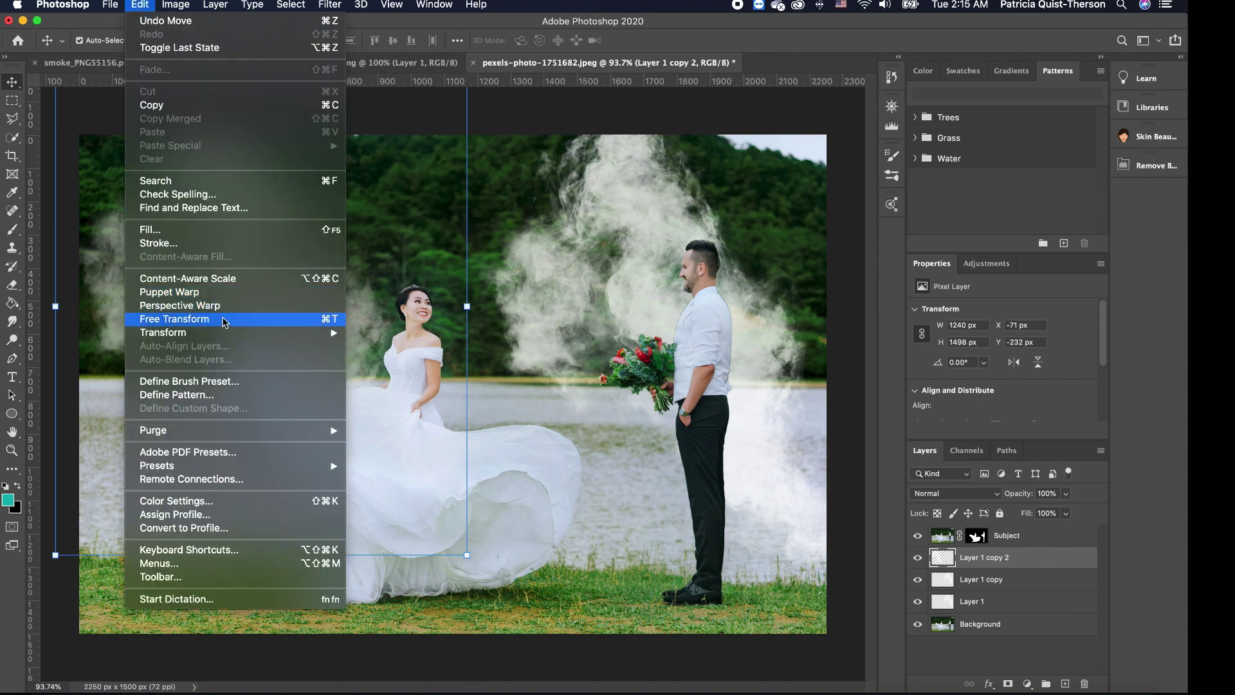
pyautogui.moveTo(224, 336)
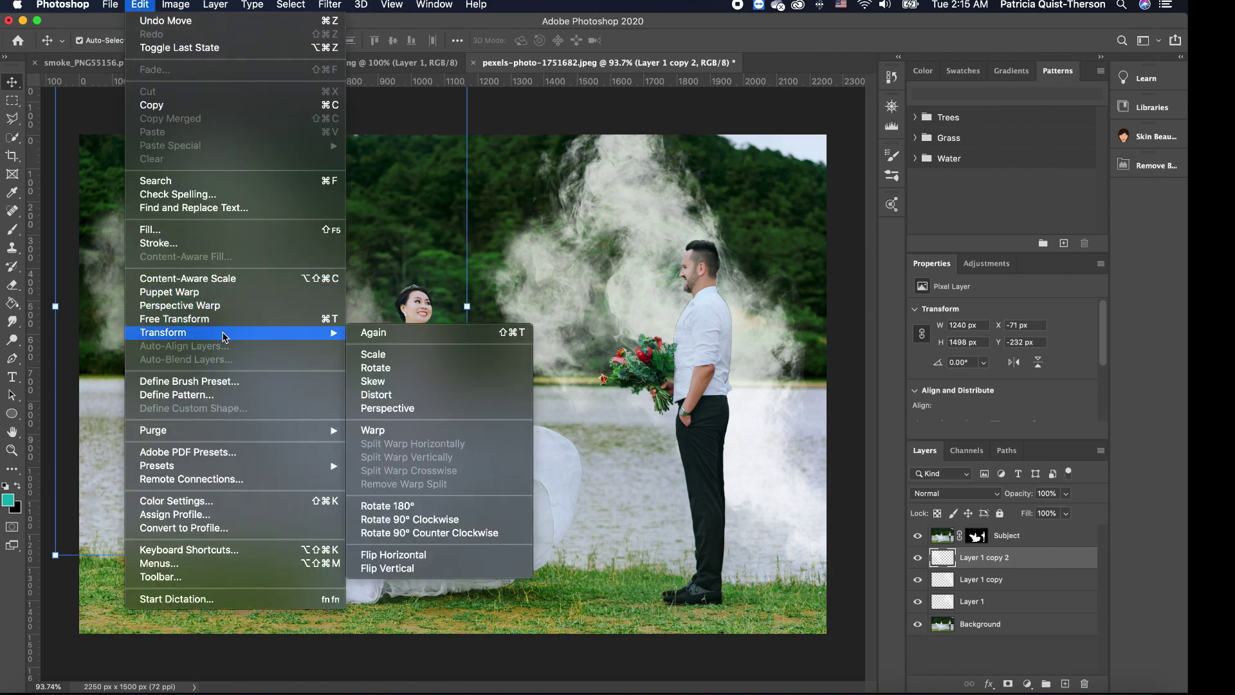
pyautogui.click(445, 555)
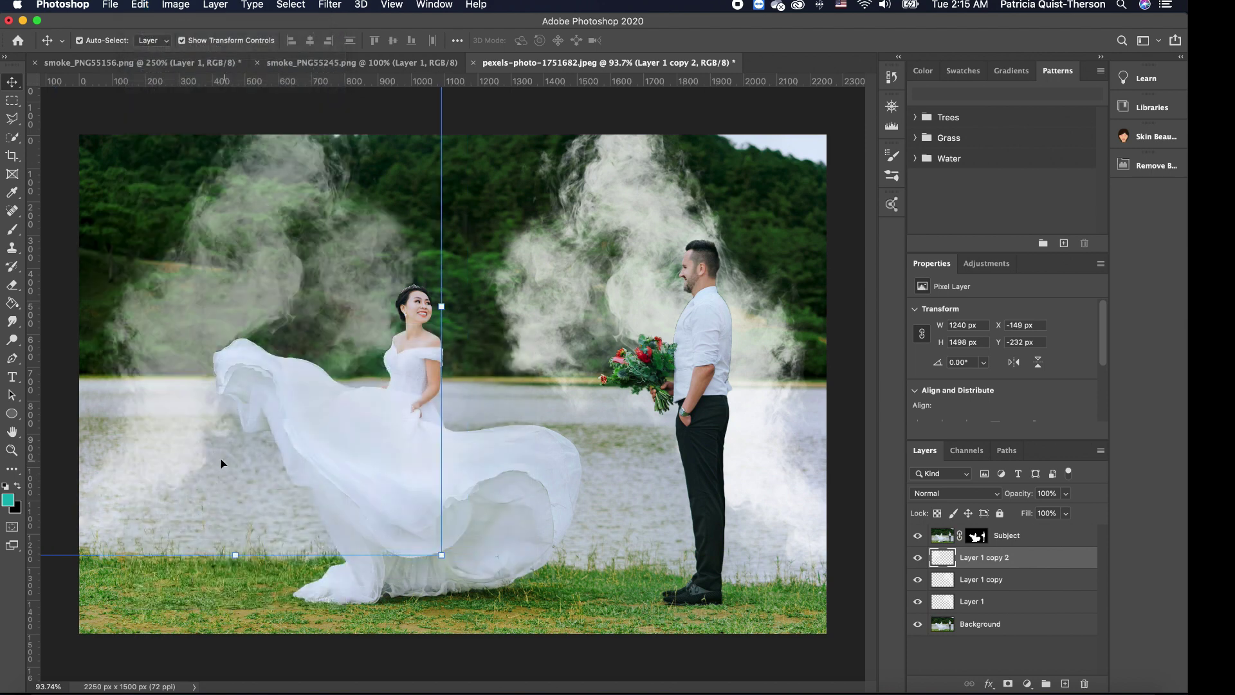
pyautogui.moveTo(174, 430)
pyautogui.mouseDown()
pyautogui.moveTo(154, 422)
pyautogui.moveTo(178, 406)
pyautogui.moveTo(178, 445)
pyautogui.mouseUp()
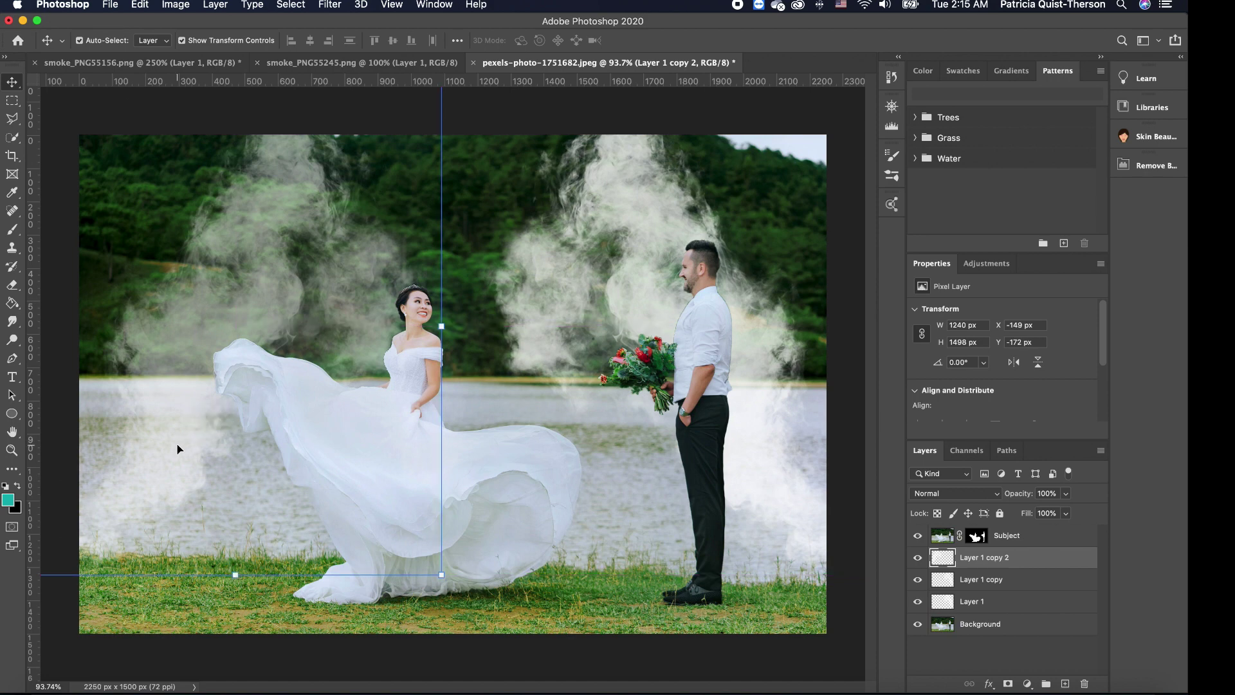
pyautogui.moveTo(144, 476)
pyautogui.mouseDown()
pyautogui.moveTo(154, 450)
pyautogui.moveTo(157, 489)
pyautogui.mouseUp()
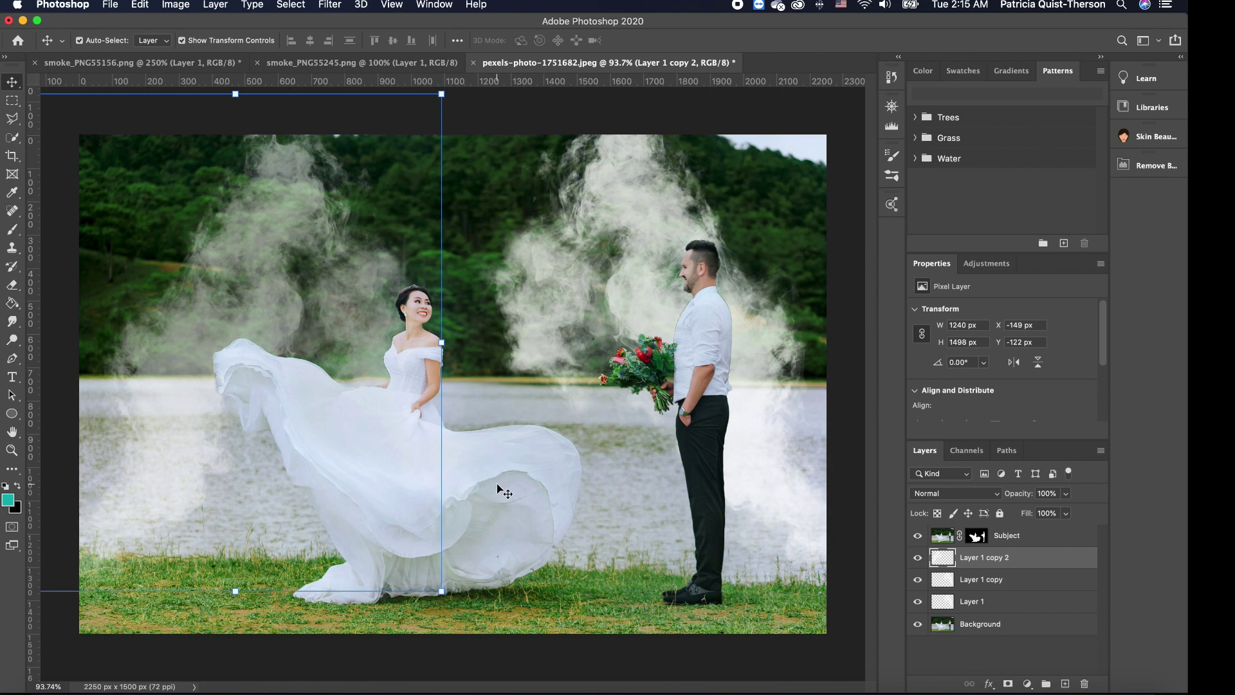
# Step: Bring the smoke from smoke_PNG55156.png into the wedding photo and scale it to about 272% so it fills the space between the couple
pyautogui.click(180, 64)
pyautogui.moveTo(457, 433)
pyautogui.mouseDown()
pyautogui.moveTo(473, 302)
pyautogui.moveTo(533, 72)
pyautogui.moveTo(497, 187)
pyautogui.moveTo(480, 386)
pyautogui.moveTo(455, 333)
pyautogui.moveTo(454, 419)
pyautogui.mouseUp()
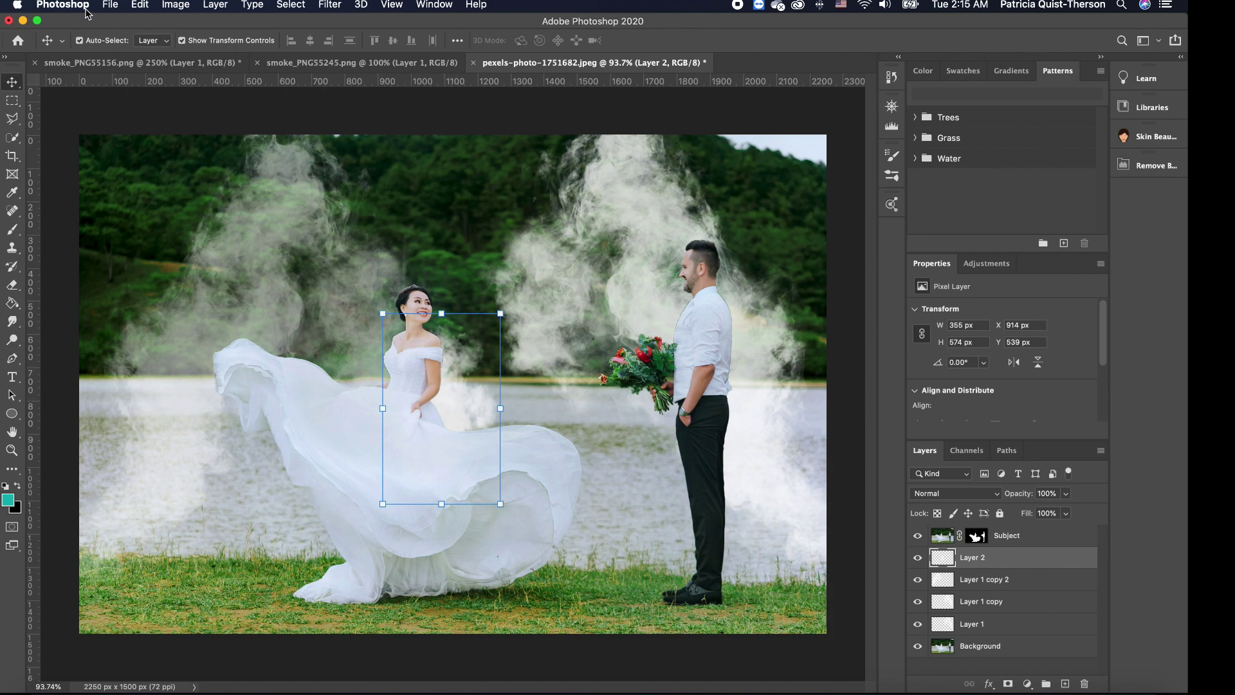
pyautogui.click(111, 5)
pyautogui.moveTo(139, 7)
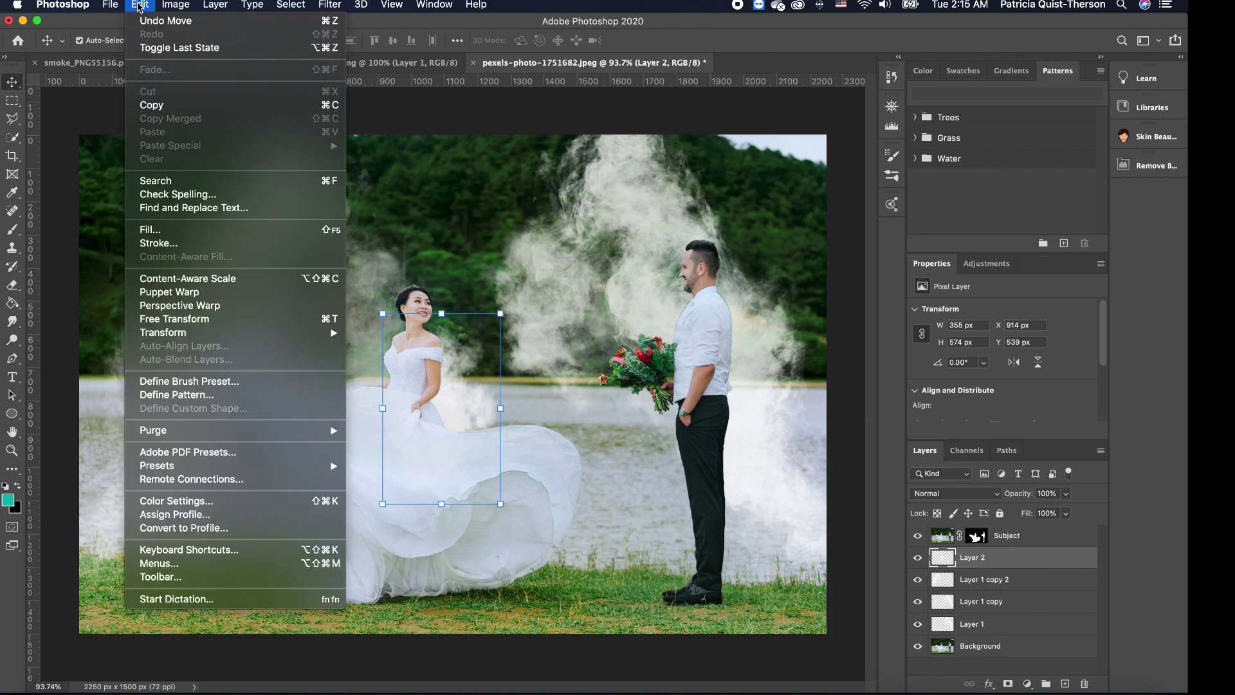
pyautogui.moveTo(269, 333)
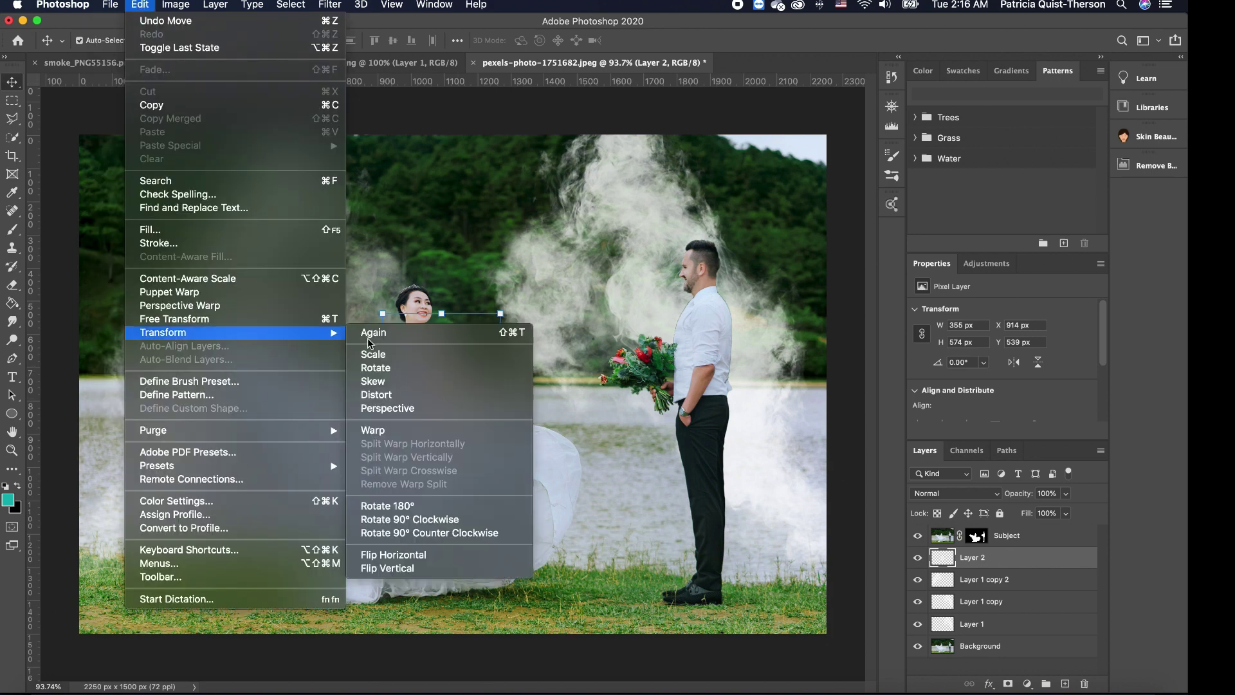
pyautogui.click(395, 355)
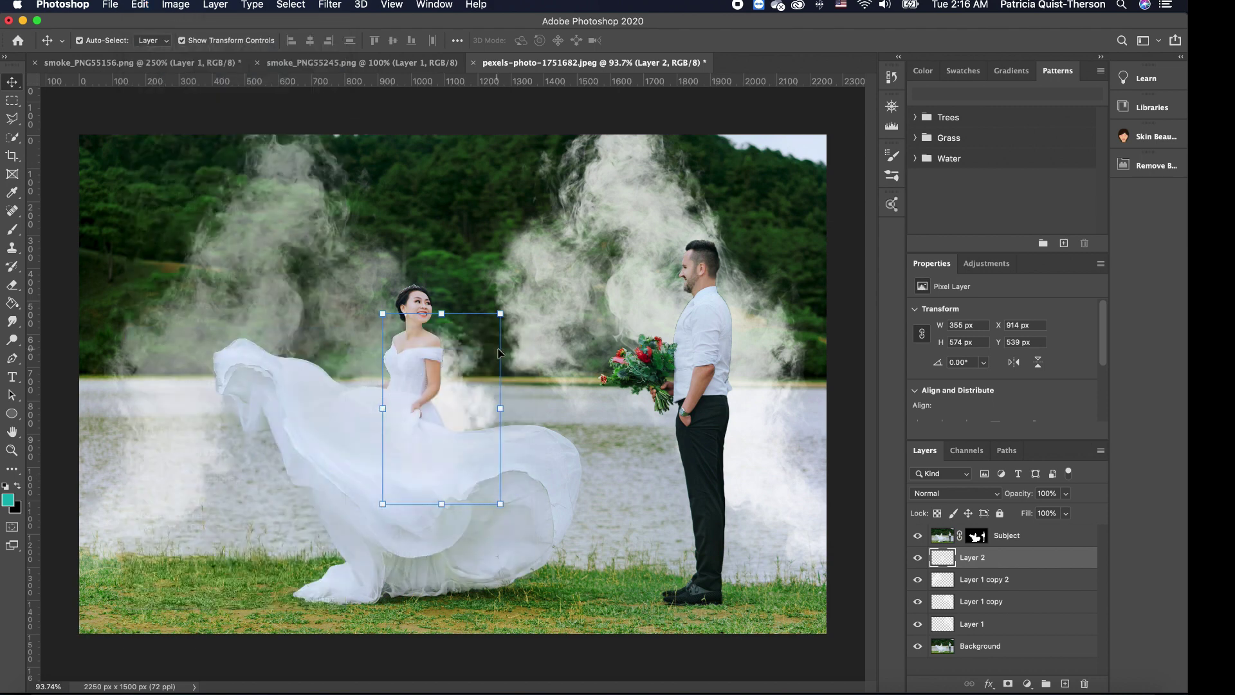
pyautogui.moveTo(500, 314); pyautogui.dragTo(689, 114)
pyautogui.moveTo(511, 349); pyautogui.dragTo(444, 350)
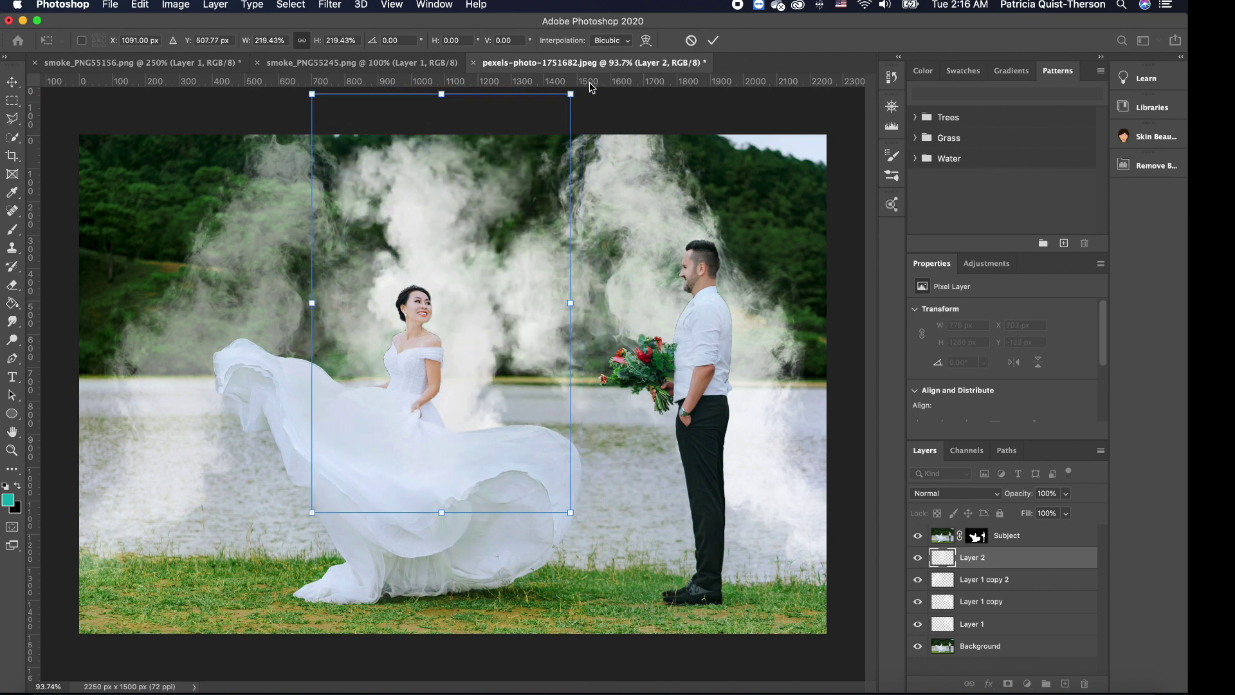
pyautogui.moveTo(571, 94); pyautogui.dragTo(603, 74)
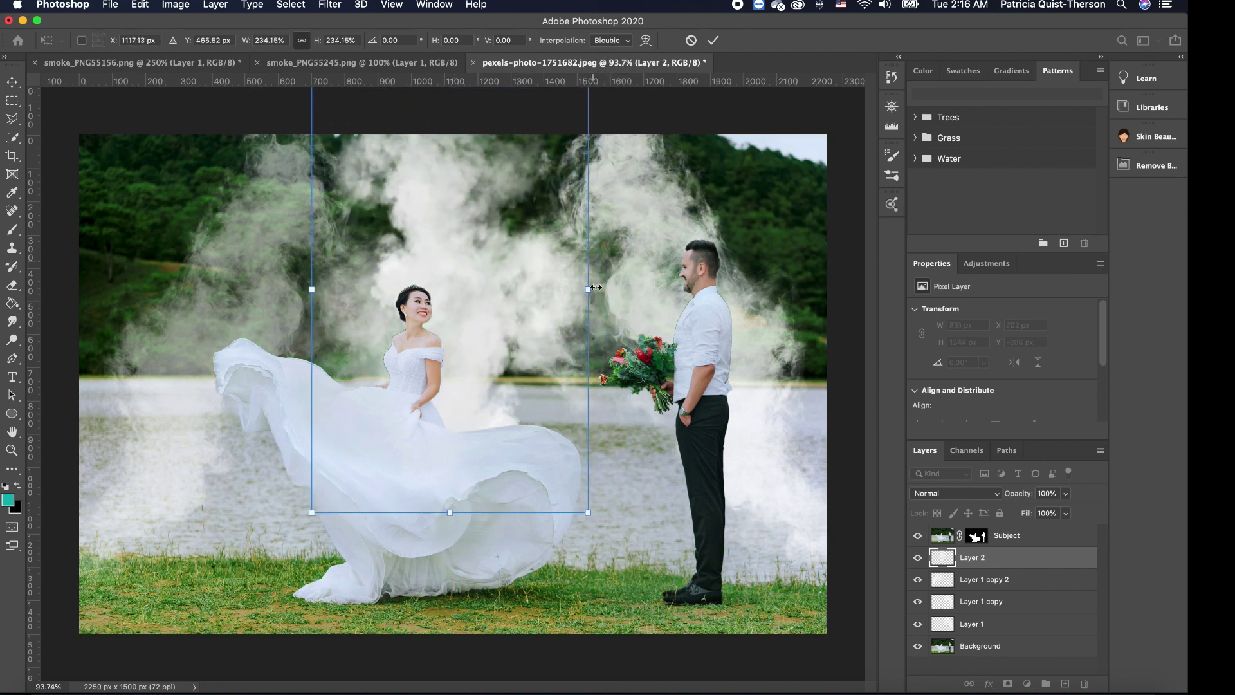
pyautogui.moveTo(586, 514); pyautogui.dragTo(632, 584)
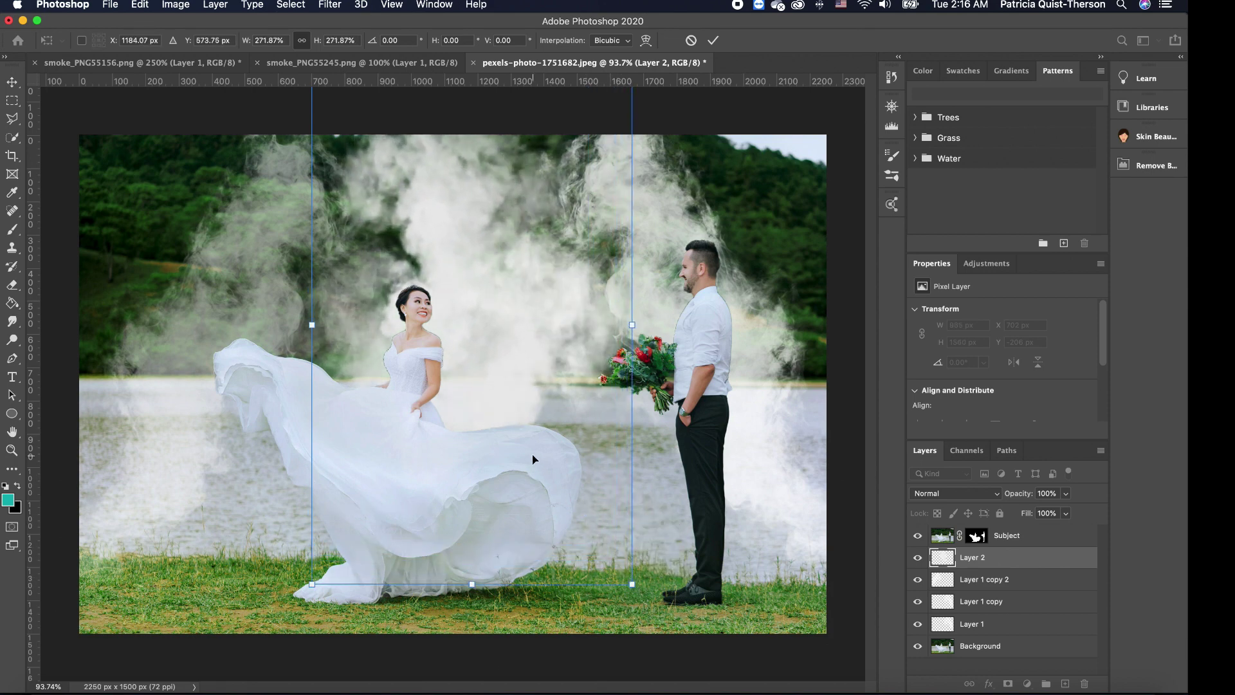
pyautogui.press('Return')
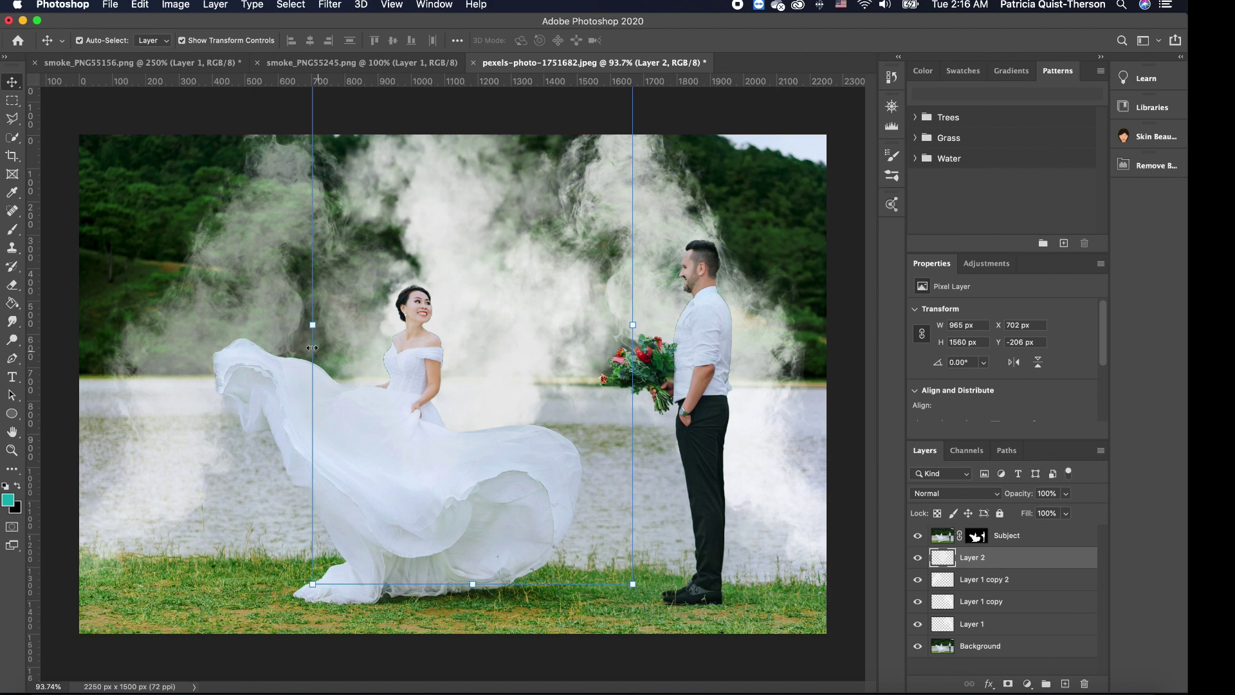
# Step: Add a teal Solid Color fill layer directly above the Layer 2 smoke
pyautogui.click(284, 303)
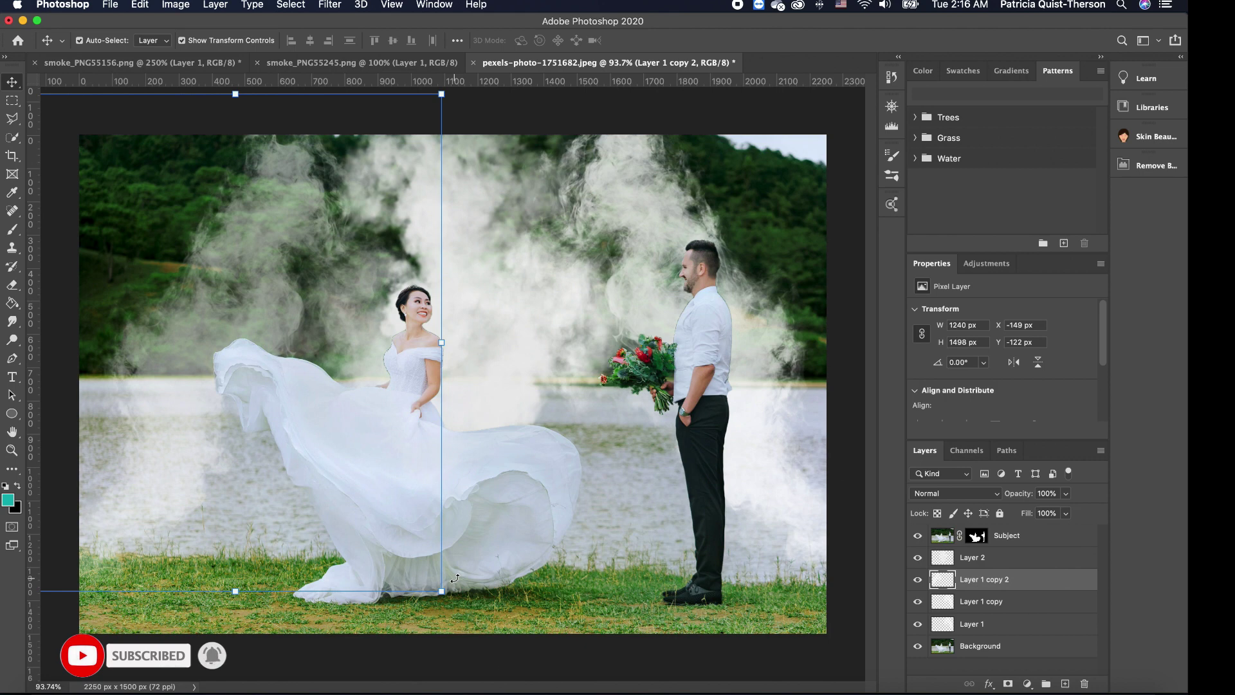
pyautogui.click(578, 566)
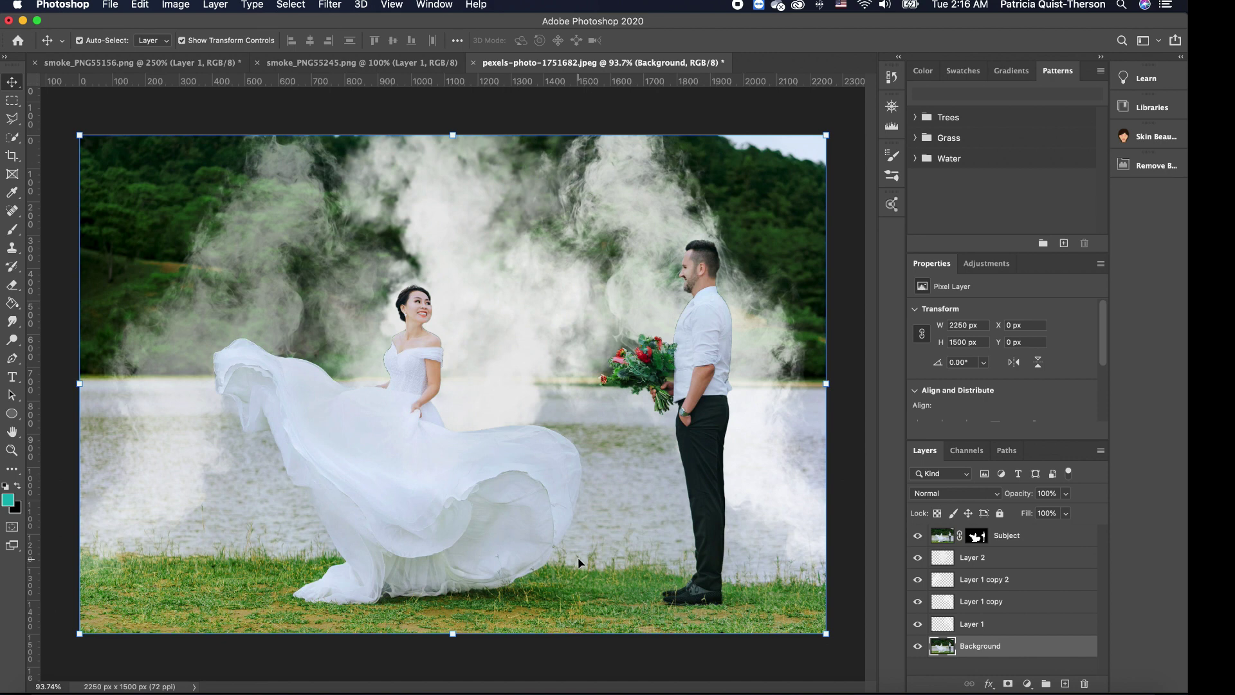
pyautogui.click(579, 564)
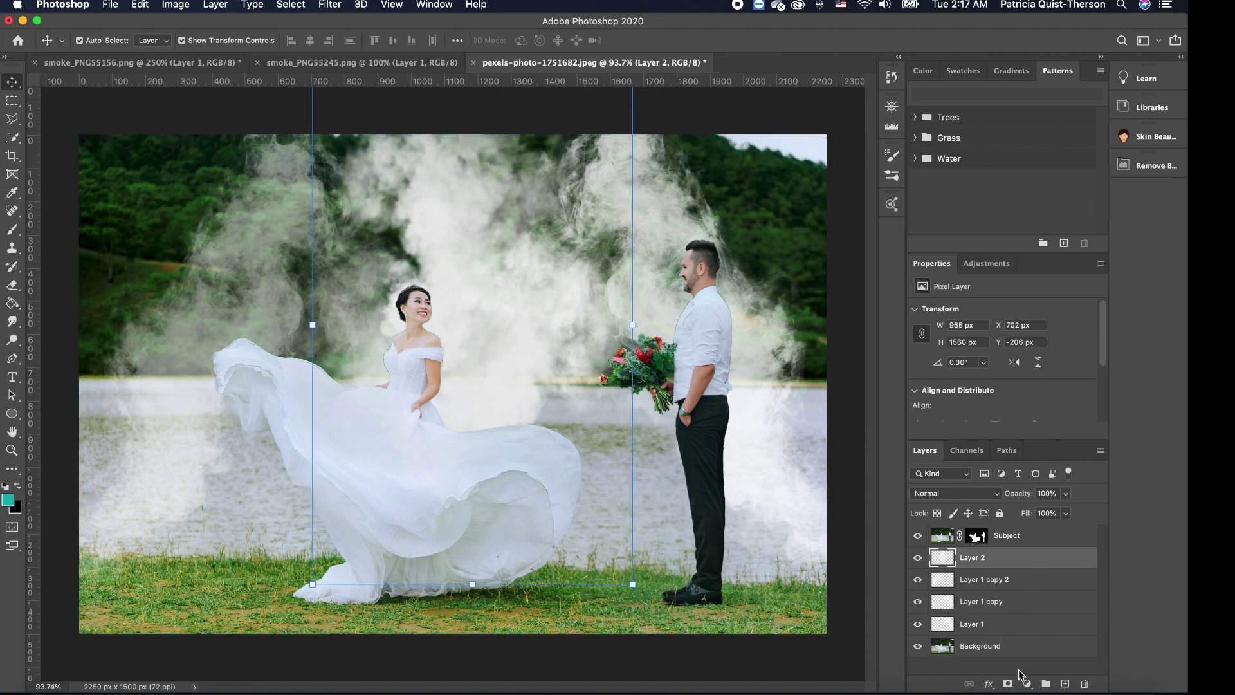
pyautogui.click(1030, 685)
pyautogui.click(1029, 684)
pyautogui.click(1029, 684)
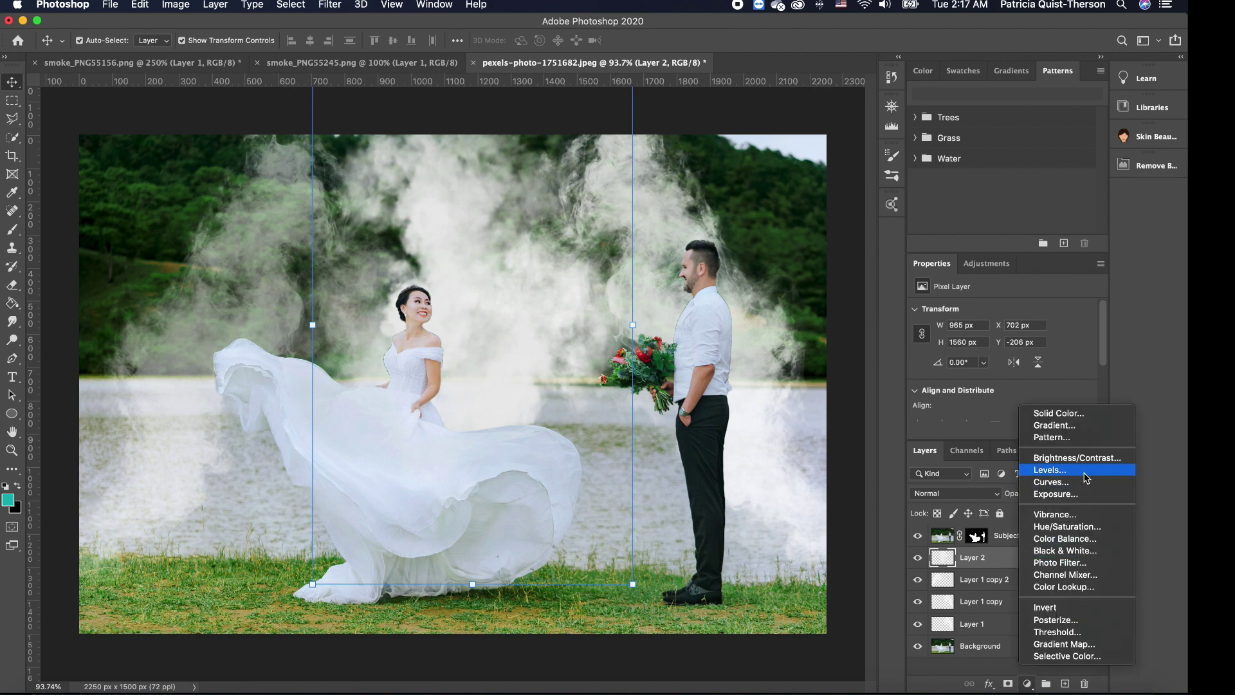
pyautogui.click(1086, 415)
pyautogui.press('Return')
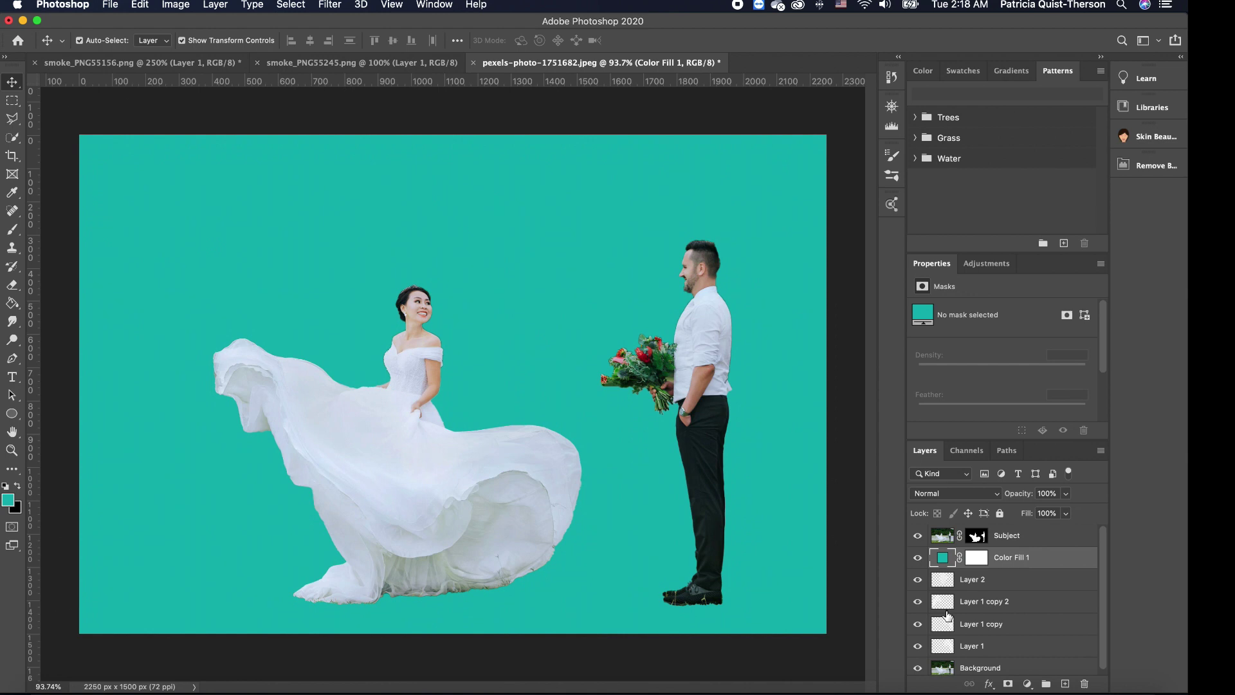
# Step: Clip the teal color fill to the Layer 2 smoke and lower the fill's opacity to 61%
pyautogui.keyDown('alt'); pyautogui.click(950, 563); pyautogui.keyUp('alt')
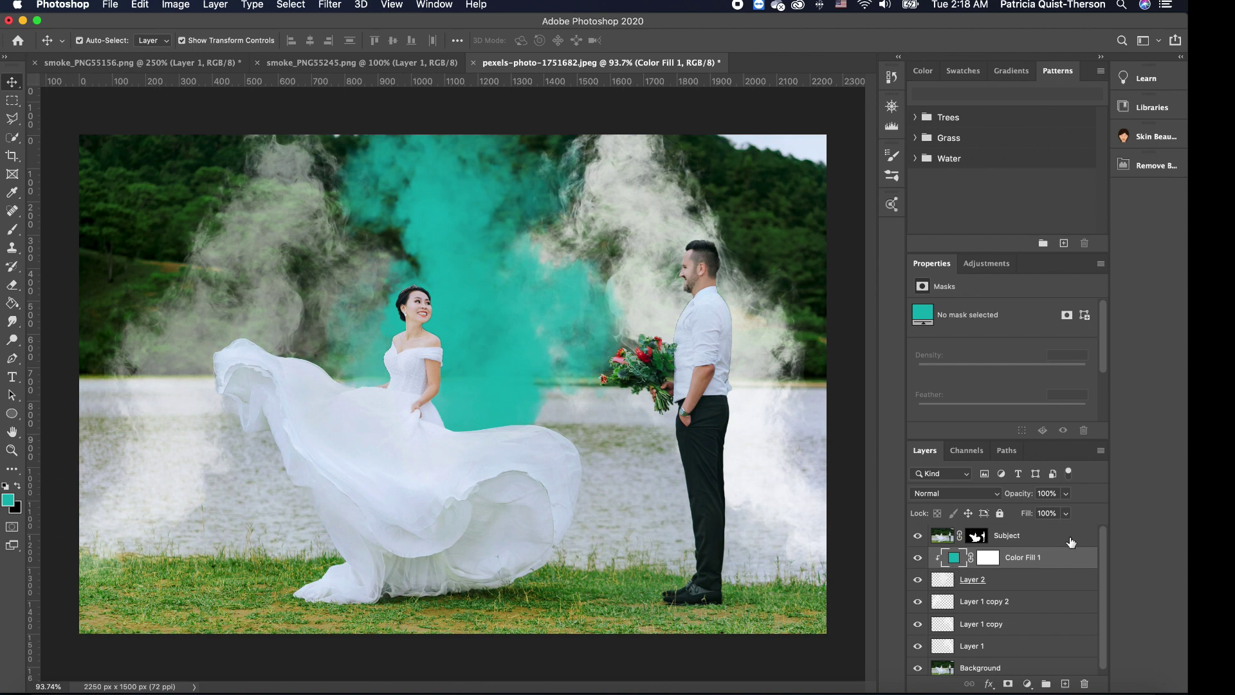
pyautogui.click(1067, 493)
pyautogui.moveTo(1067, 508); pyautogui.dragTo(1040, 513)
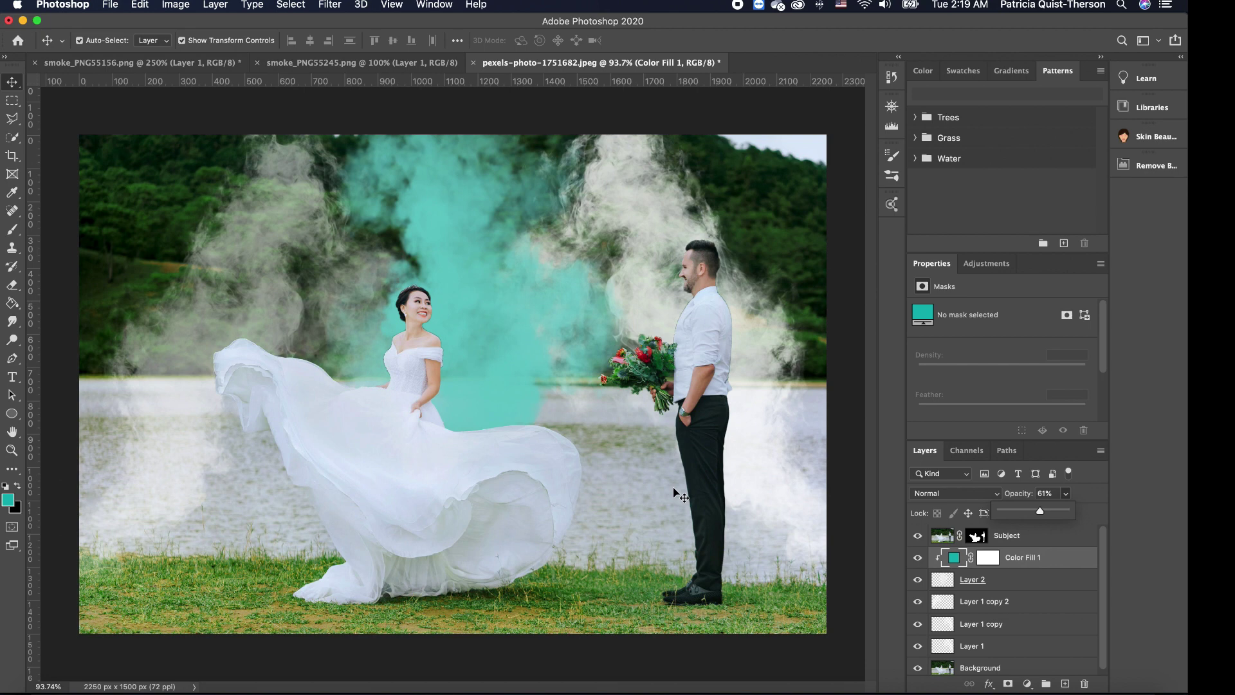
pyautogui.click(1008, 607)
# Step: Add a purple-pink Solid Color fill layer, #de6ee5, above the Layer 1 copy 2 smoke
pyautogui.click(1008, 608)
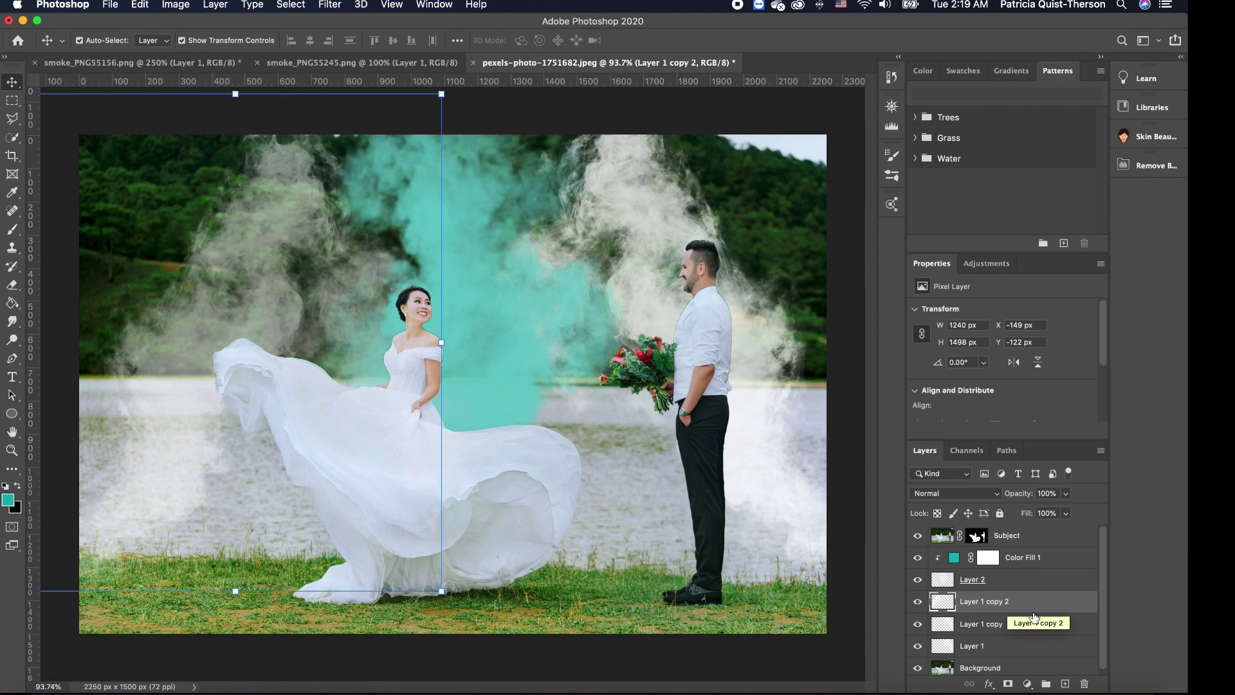
pyautogui.click(1028, 685)
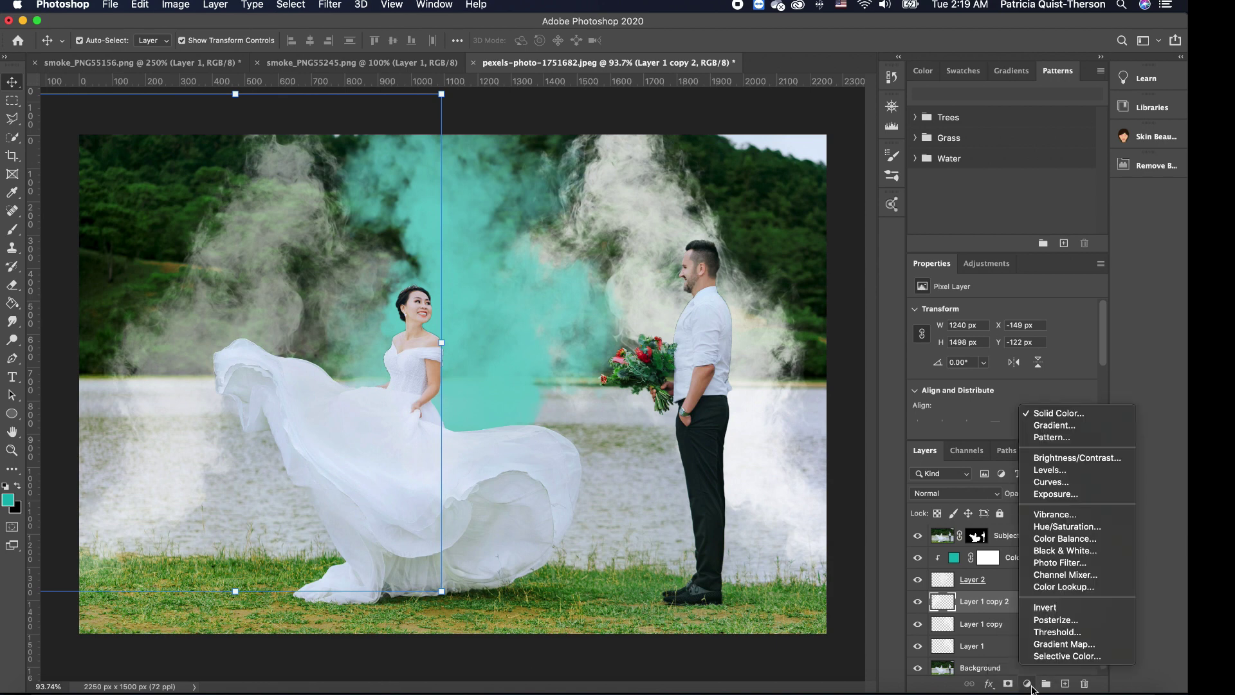
pyautogui.click(1075, 418)
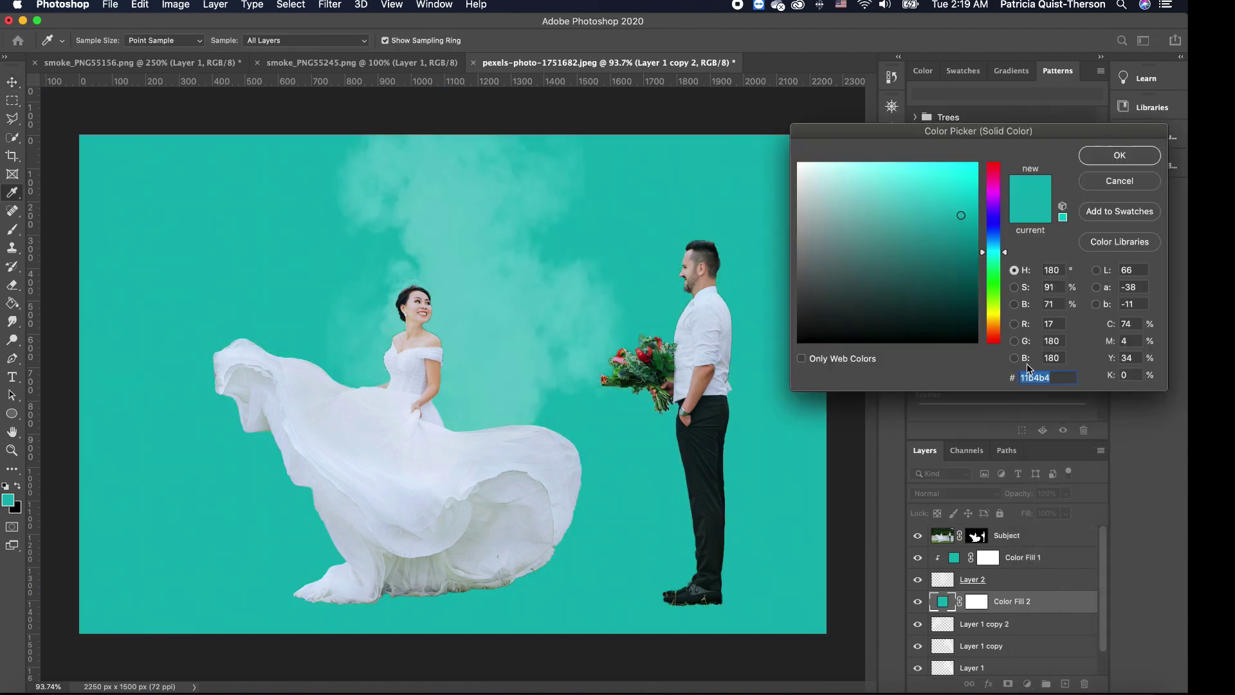
pyautogui.click(996, 193)
pyautogui.moveTo(955, 186)
pyautogui.mouseDown()
pyautogui.moveTo(889, 164)
pyautogui.moveTo(891, 179)
pyautogui.mouseUp()
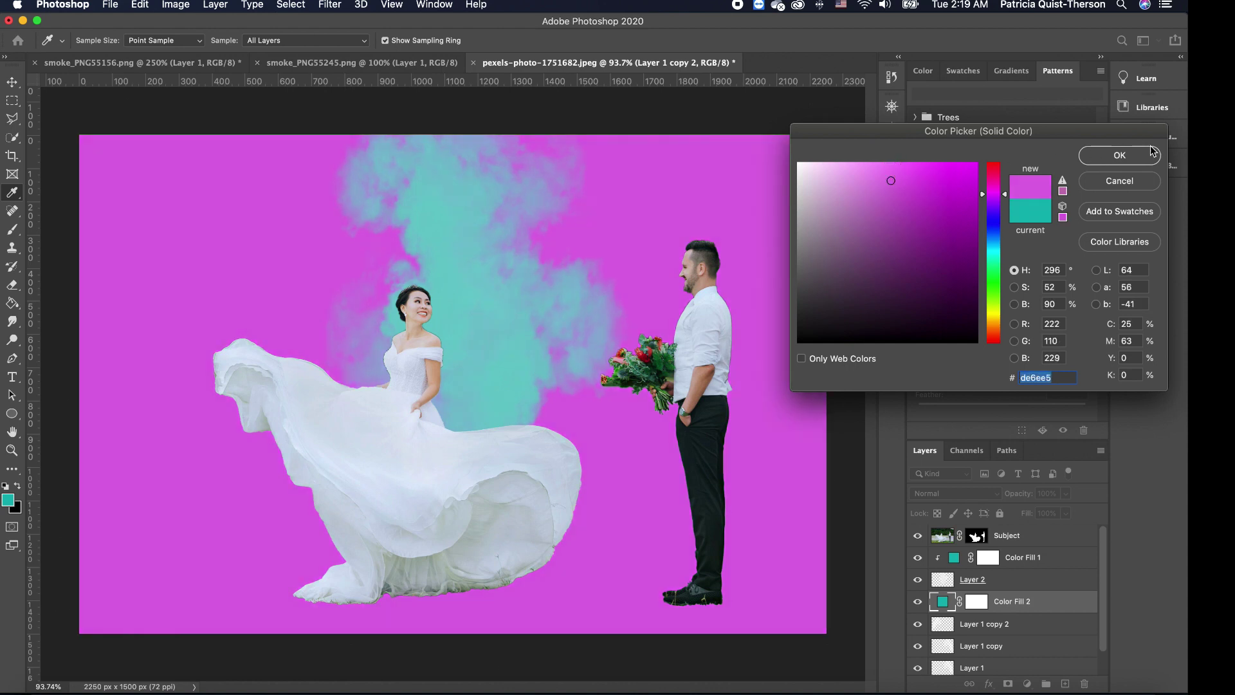
pyautogui.click(1129, 160)
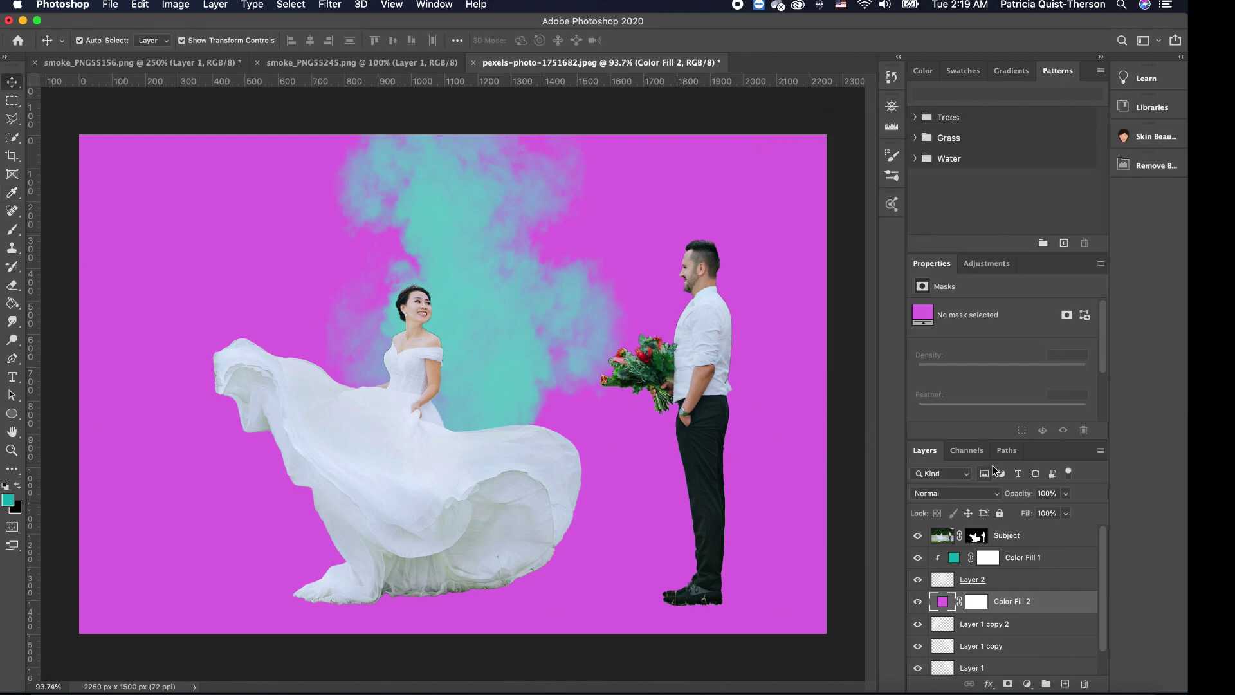
# Step: Clip the purple-pink color fill to the Layer 1 copy 2 smoke and reduce the fill's opacity to 72%
pyautogui.keyDown('alt'); pyautogui.click(951, 608); pyautogui.keyUp('alt')
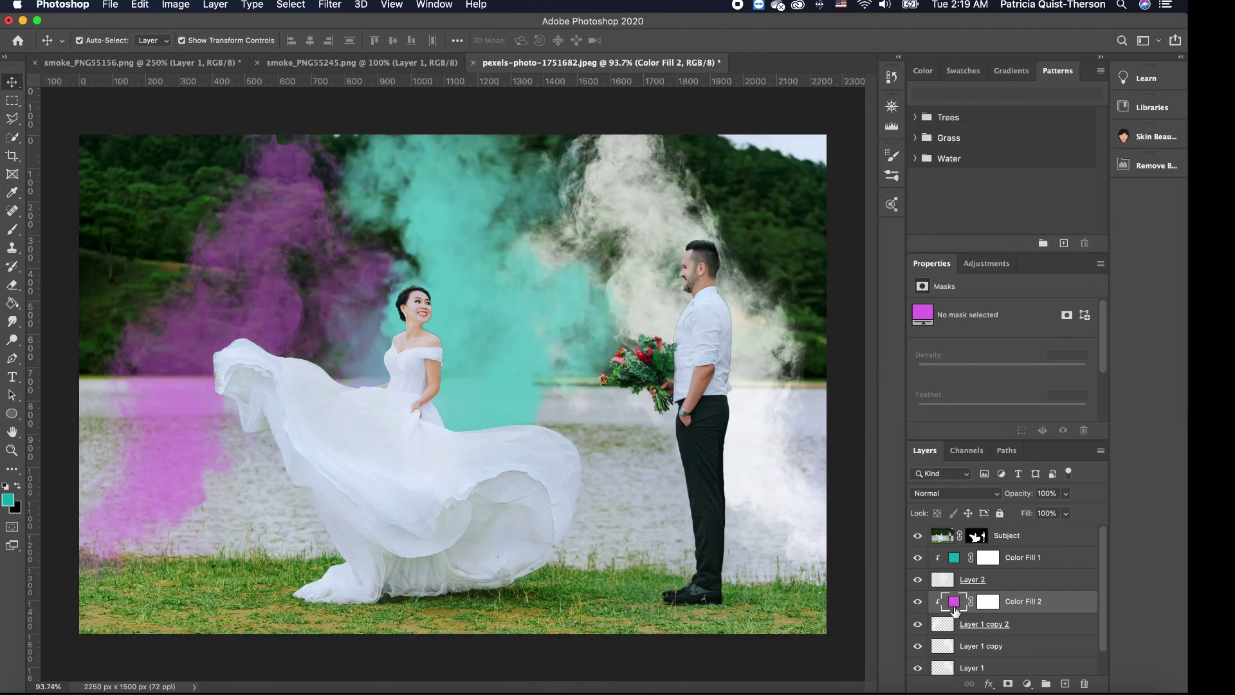
pyautogui.click(1065, 493)
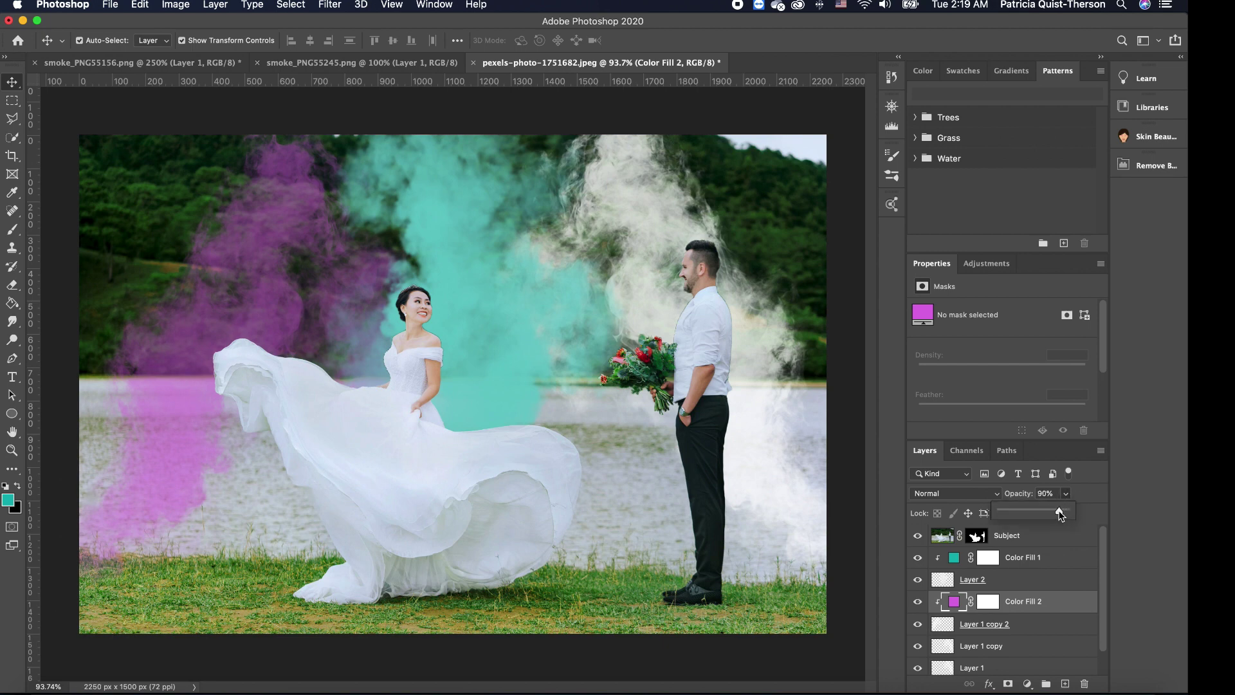
pyautogui.moveTo(1062, 510); pyautogui.dragTo(1047, 513)
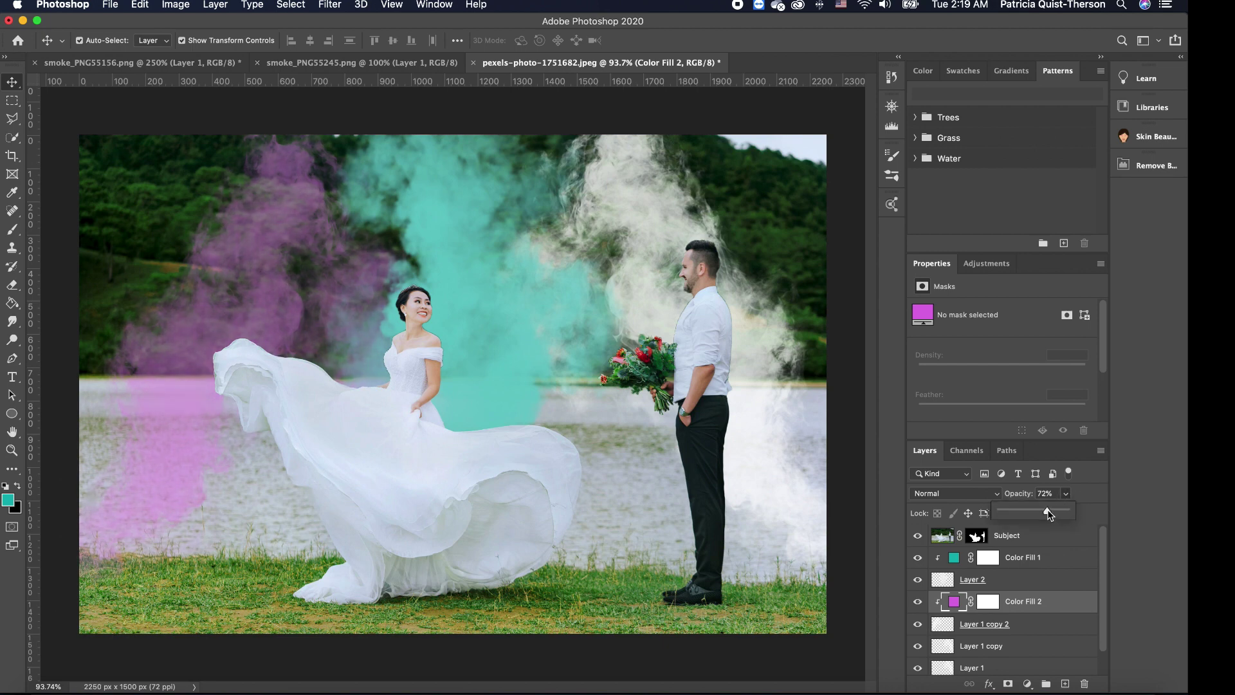
pyautogui.click(764, 436)
# Step: Add a pink Solid Color fill layer, #e87ae2, above the Layer 1 copy smoke and clip it to that layer
pyautogui.click(764, 435)
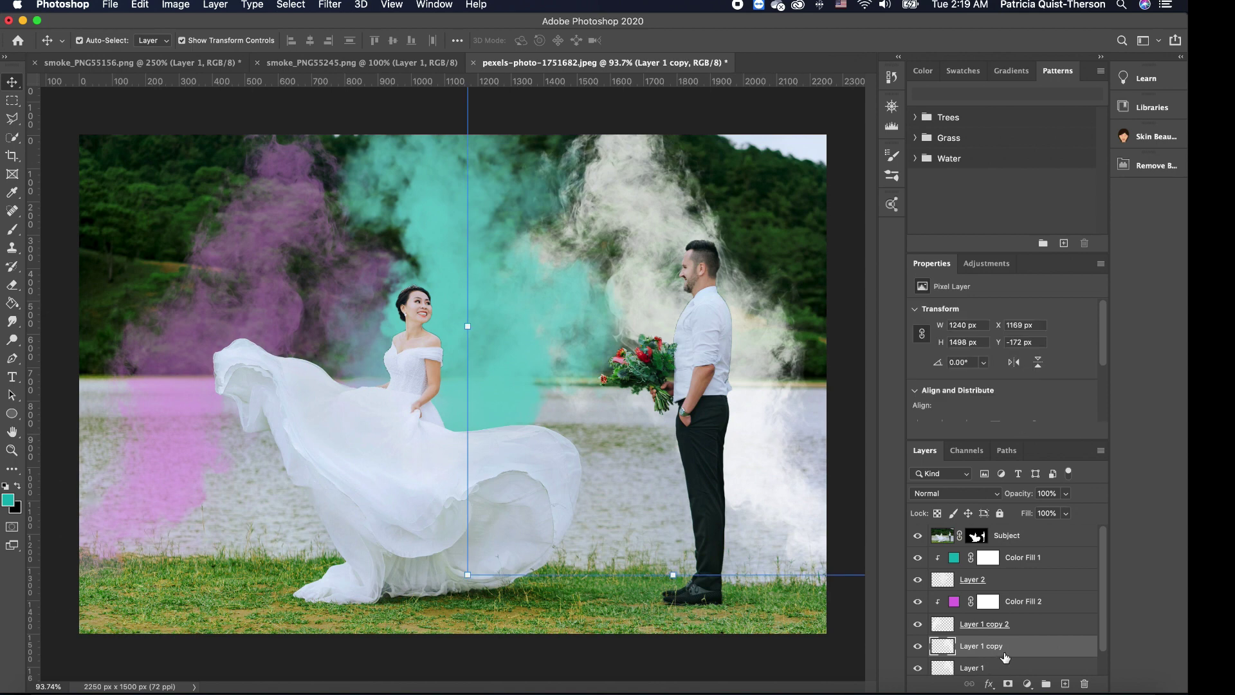
pyautogui.click(1029, 685)
pyautogui.click(1092, 412)
pyautogui.click(994, 191)
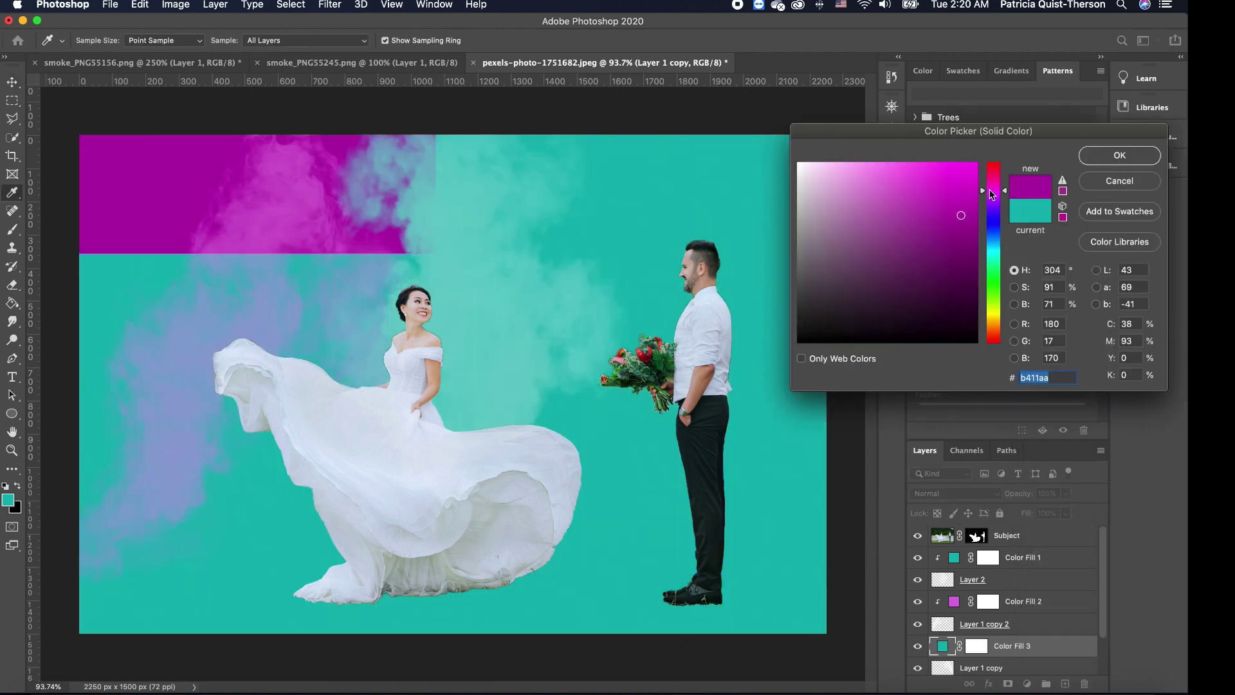
pyautogui.moveTo(960, 215)
pyautogui.mouseDown()
pyautogui.moveTo(888, 175)
pyautogui.moveTo(899, 168)
pyautogui.moveTo(883, 178)
pyautogui.mouseUp()
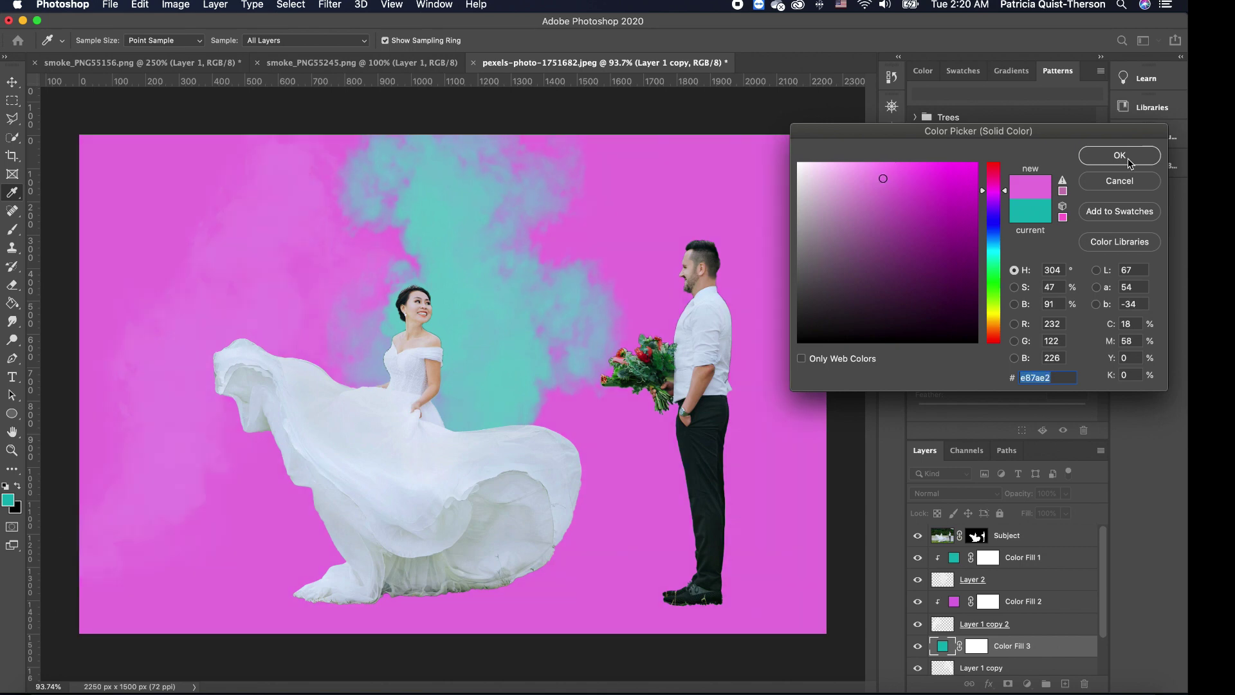
pyautogui.click(1105, 160)
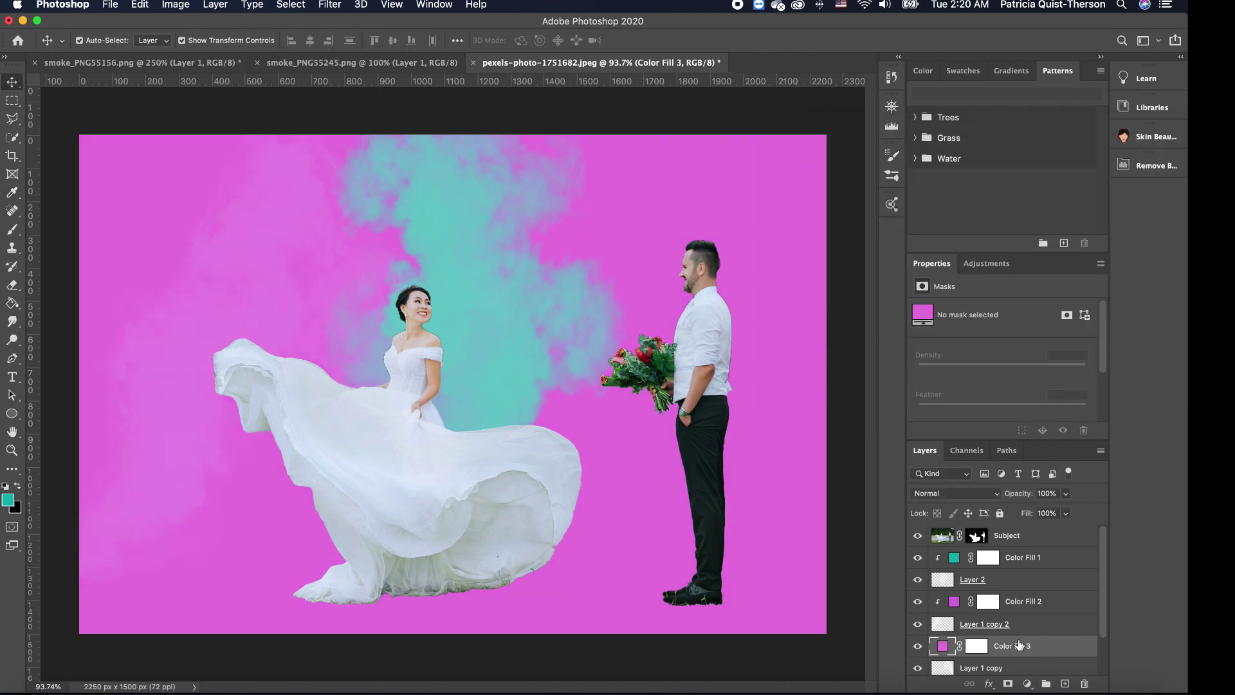
pyautogui.keyDown('alt'); pyautogui.click(953, 655); pyautogui.keyUp('alt')
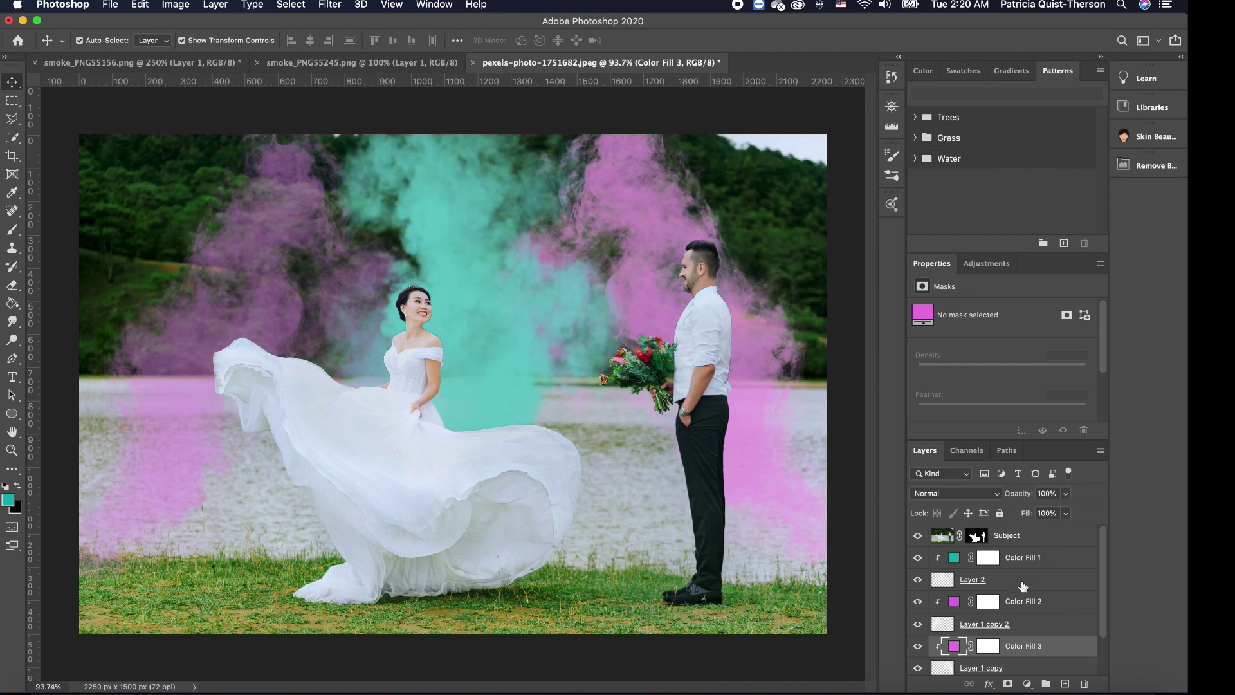
# Step: Duplicate the Layer 2 smoke layer to make the teal smoke denser
pyautogui.click(1022, 585)
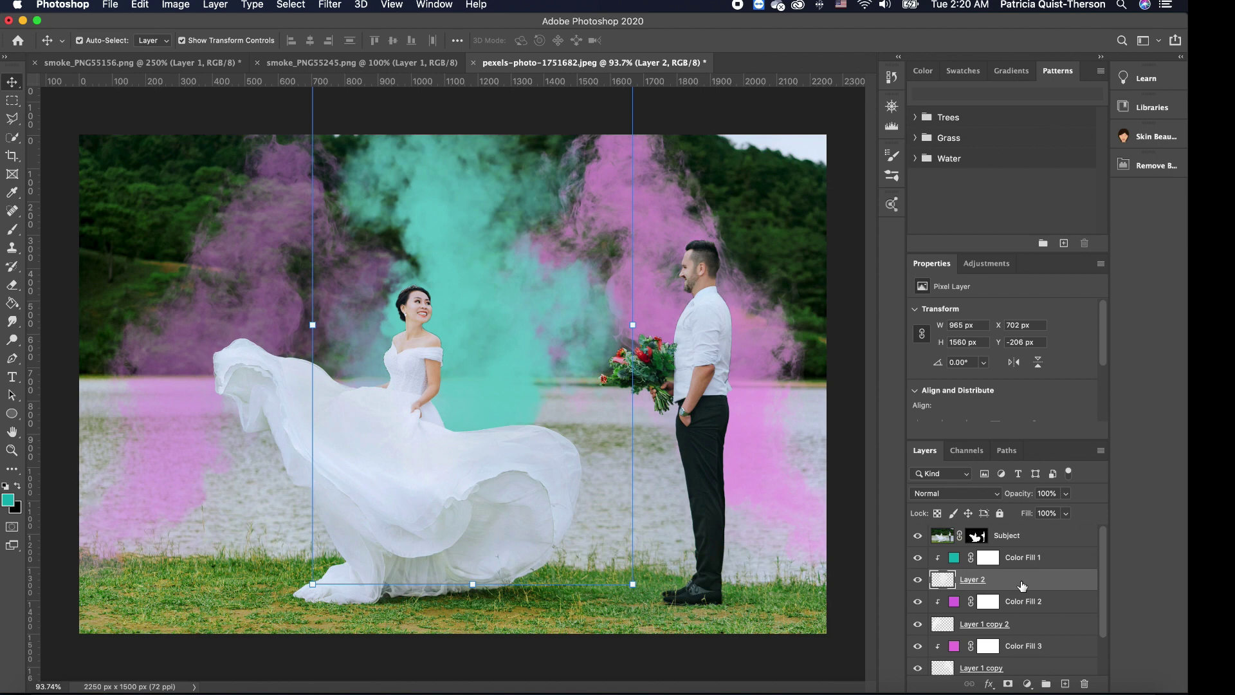
pyautogui.press('super+j')
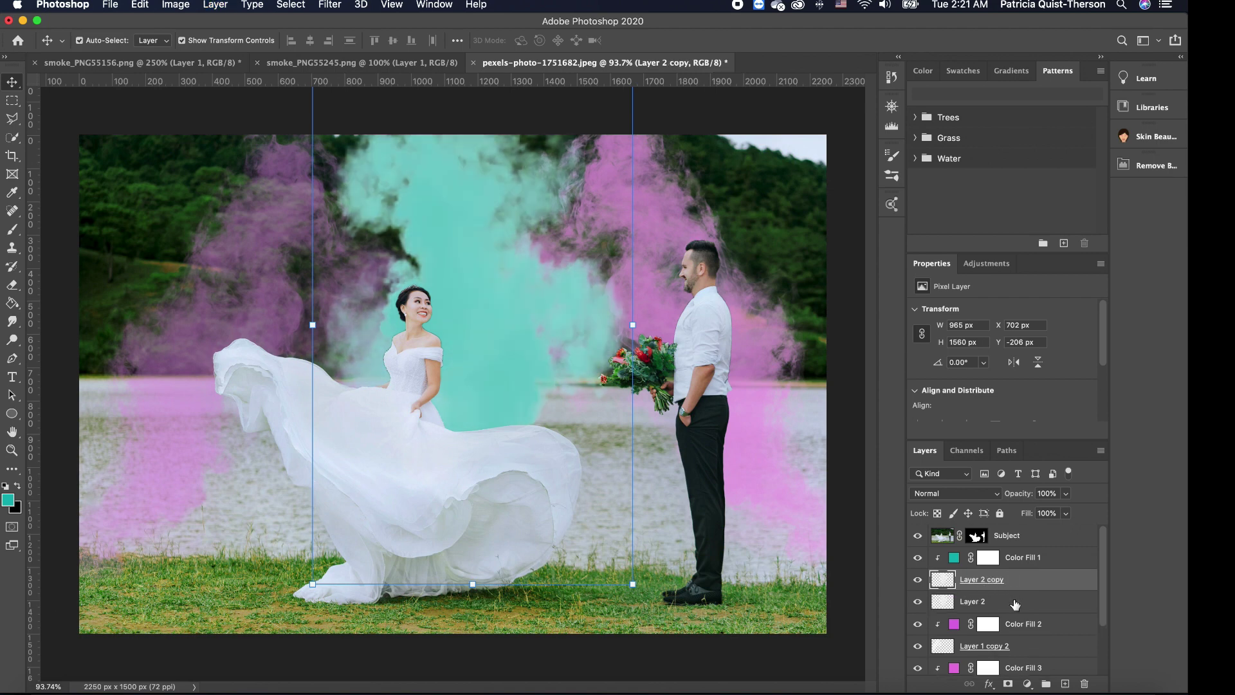
# Step: Move the Layer 2 smoke toward the groom, to about X 973 px and Y -203 px
pyautogui.click(1010, 602)
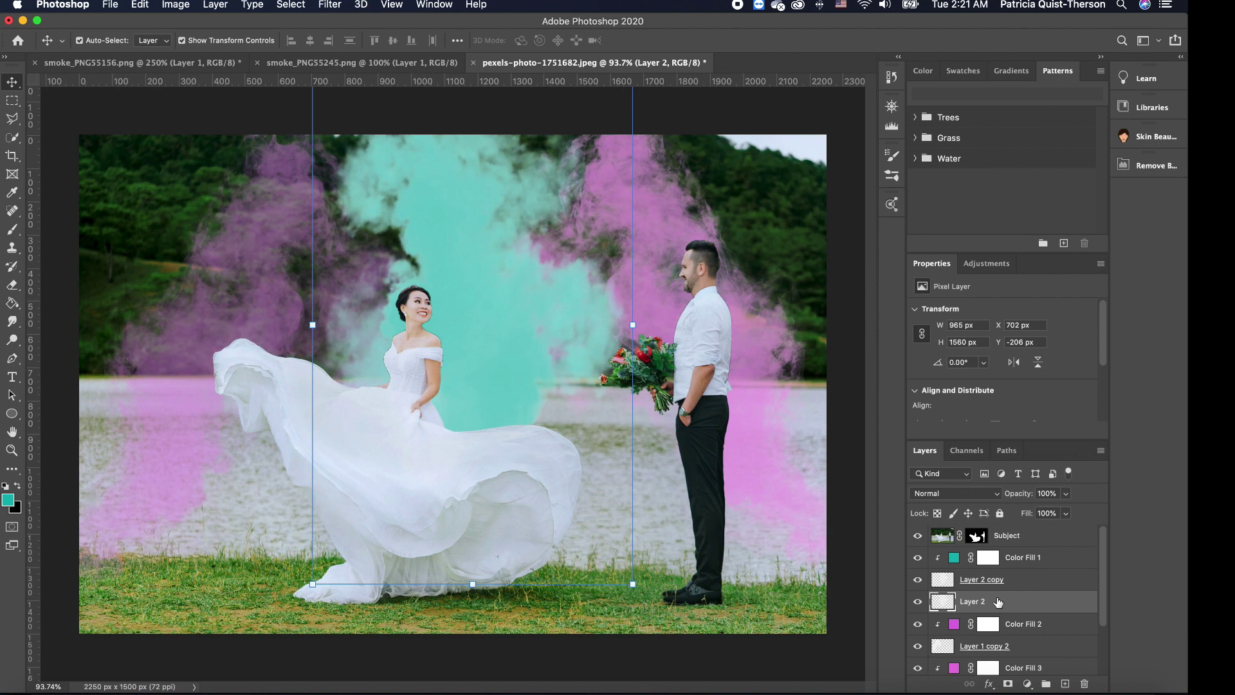
pyautogui.press('Right')
pyautogui.press('Right')
pyautogui.press('Right')
pyautogui.press('Right')
pyautogui.press('Right')
pyautogui.press('Right')
pyautogui.press('Right')
pyautogui.press('Right')
pyautogui.press('Right')
pyautogui.press('Right')
pyautogui.press('Right')
pyautogui.press('Right')
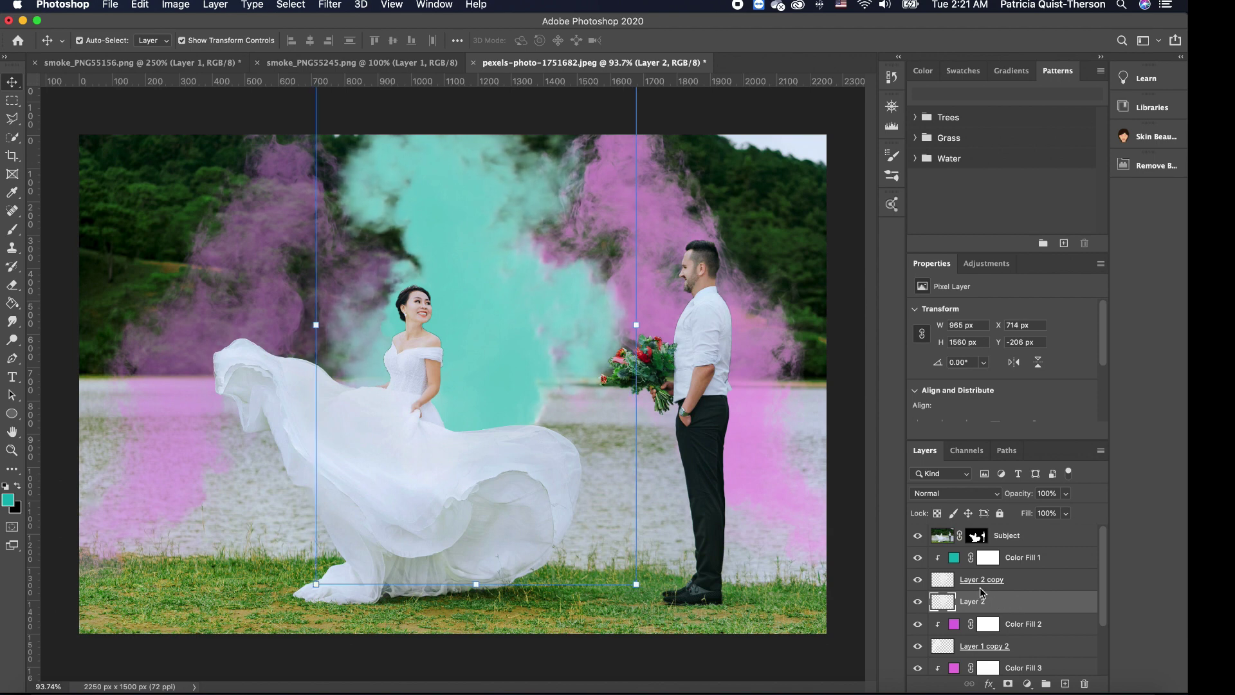
pyautogui.hotkey('shift', 'Right')
pyautogui.hotkey('shift', 'Right')
pyautogui.hotkey('shift', 'Right')
pyautogui.hotkey('shift', 'Right')
pyautogui.hotkey('shift', 'Right')
pyautogui.hotkey('shift', 'Right')
pyautogui.hotkey('shift', 'Right')
pyautogui.hotkey('shift', 'Right')
pyautogui.hotkey('shift', 'Right')
pyautogui.hotkey('shift', 'Right')
pyautogui.hotkey('shift', 'Right')
pyautogui.hotkey('shift', 'Right')
pyautogui.hotkey('shift', 'Right')
pyautogui.moveTo(585, 425); pyautogui.dragTo(627, 427)
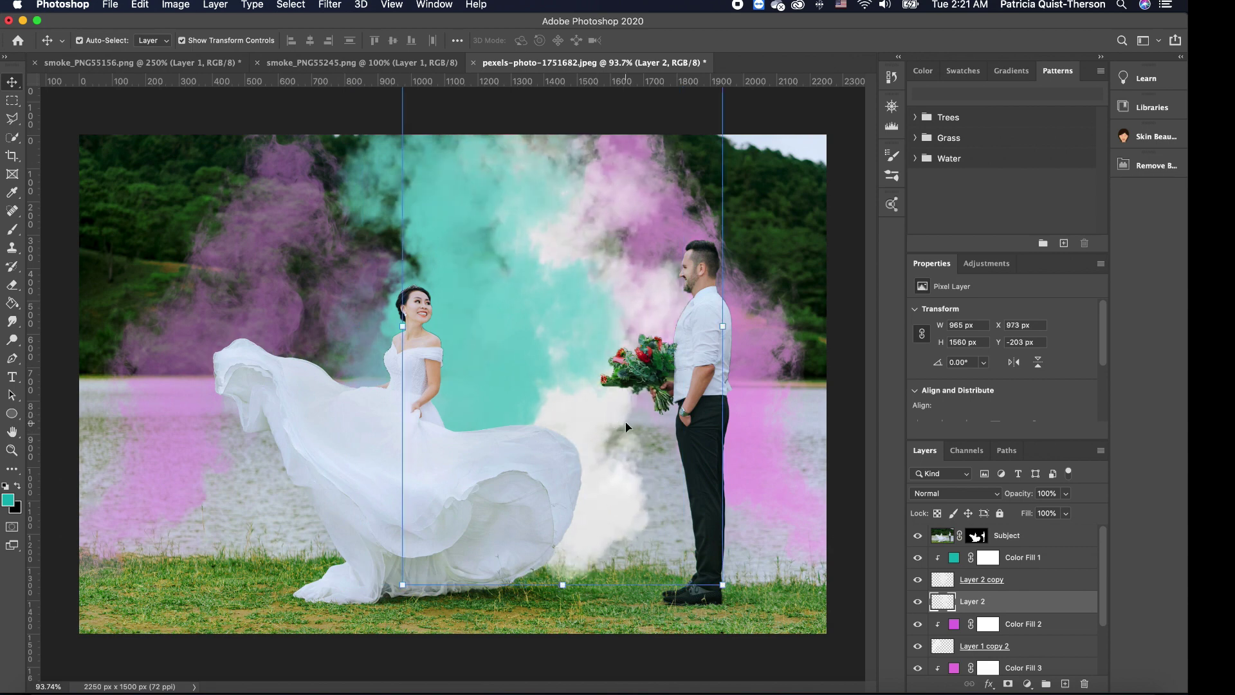
pyautogui.click(627, 426)
# Step: Temporarily hide Color Fill 3 while moving the Layer 1 copy smoke about 149 px right behind the groom
pyautogui.click(778, 395)
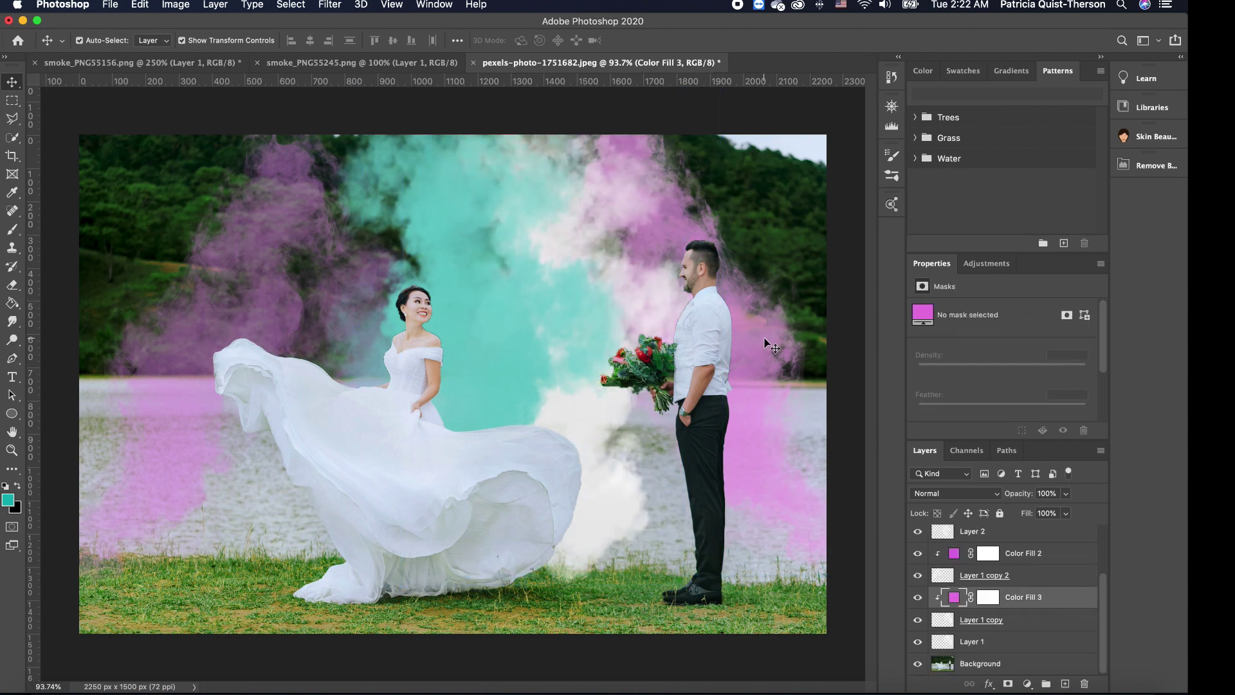
pyautogui.click(918, 600)
pyautogui.moveTo(755, 427); pyautogui.dragTo(800, 419)
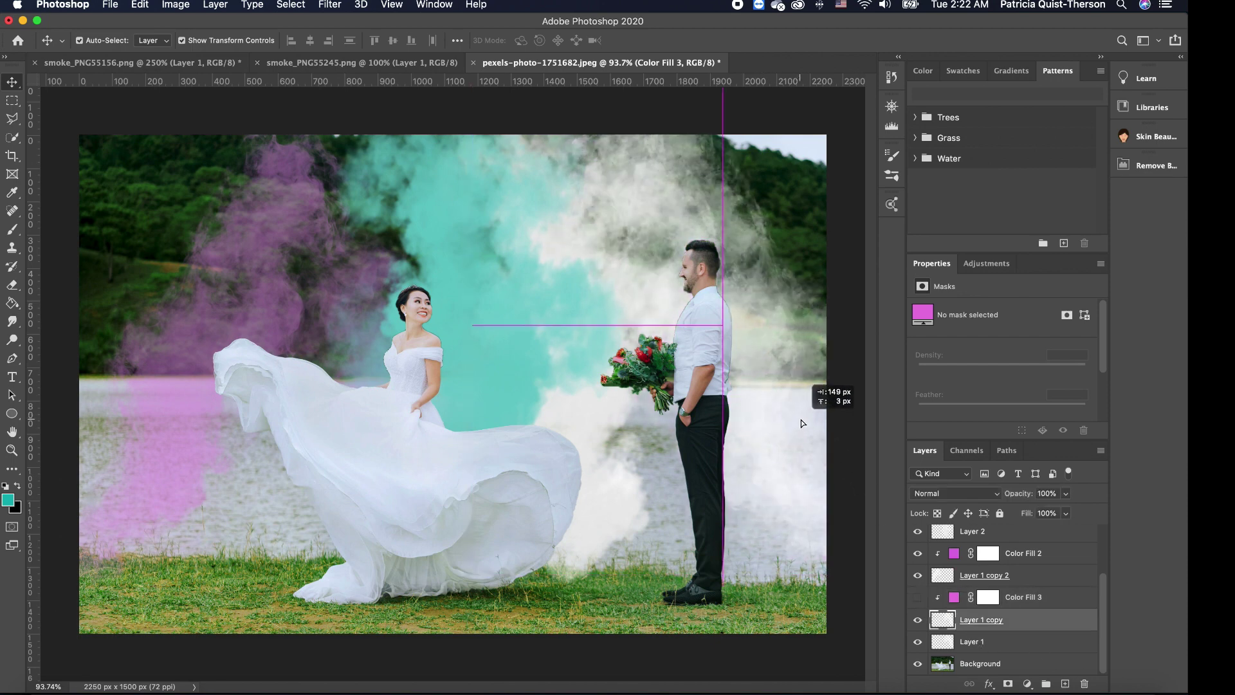
pyautogui.click(918, 598)
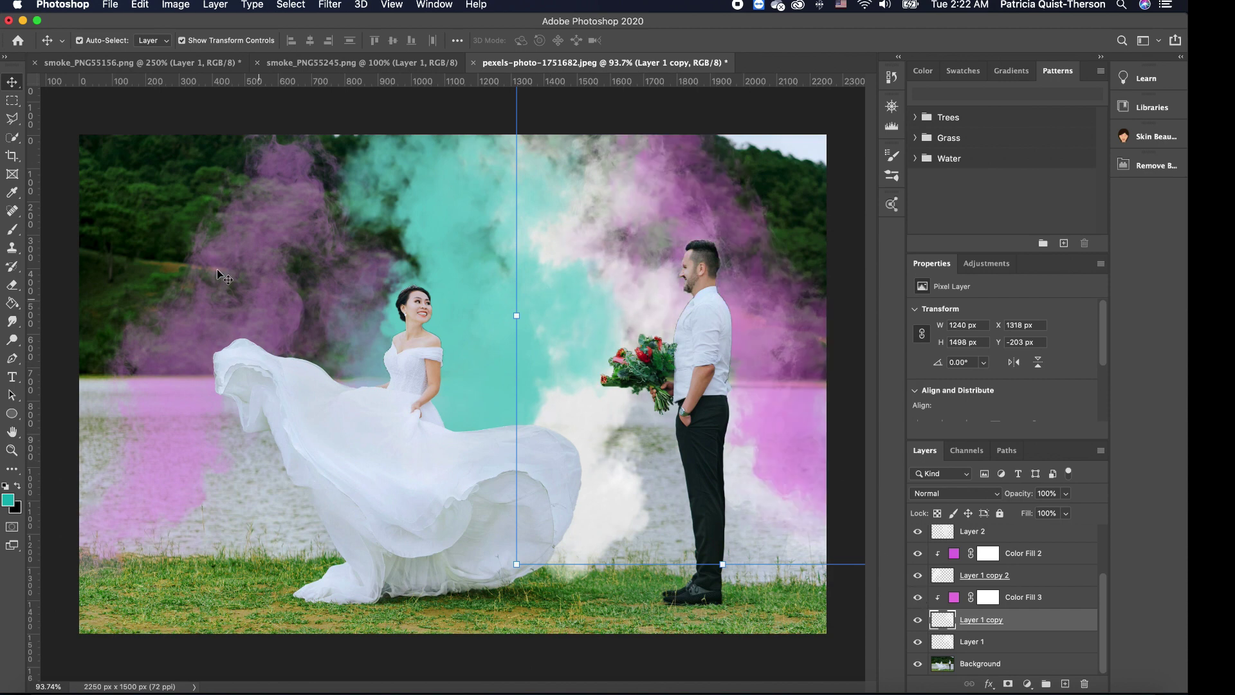
# Step: With Color Fill 2 temporarily hidden, enlarge the Layer 1 copy 2 smoke to about 114%, rotate it about -0.37° and reposition it behind the bride
pyautogui.click(250, 243)
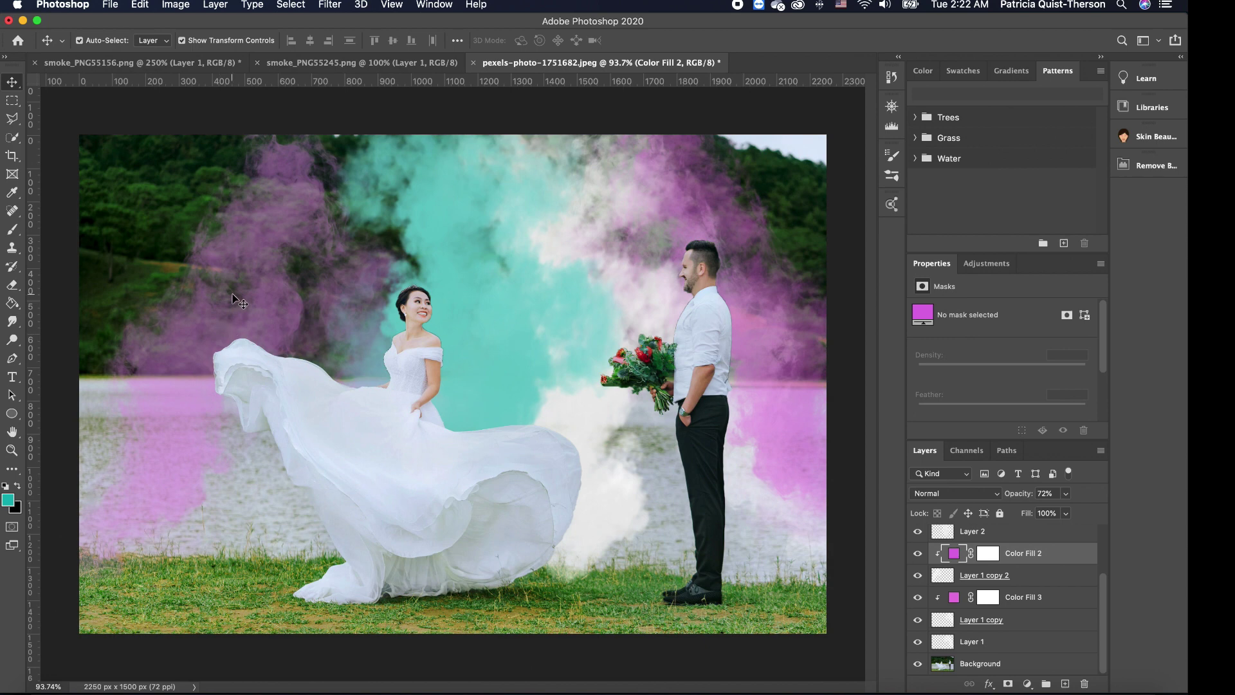
pyautogui.click(918, 553)
pyautogui.click(1037, 579)
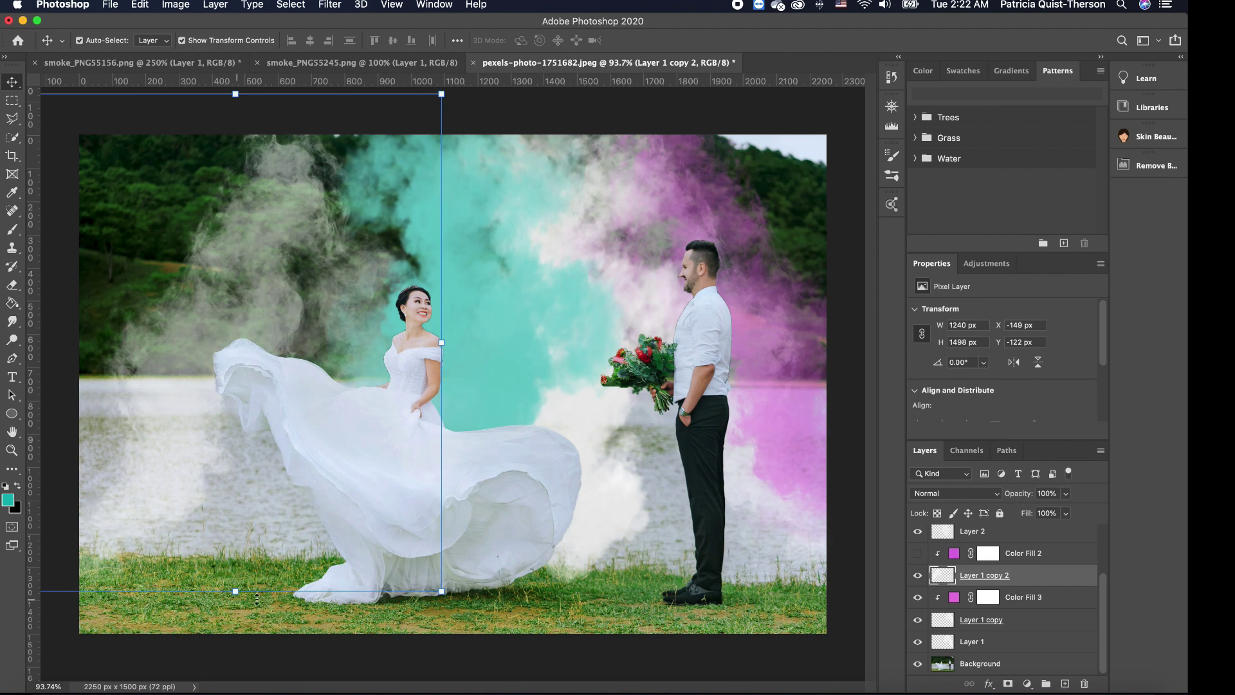
pyautogui.moveTo(447, 602)
pyautogui.mouseDown()
pyautogui.moveTo(460, 571)
pyautogui.moveTo(456, 581)
pyautogui.mouseUp()
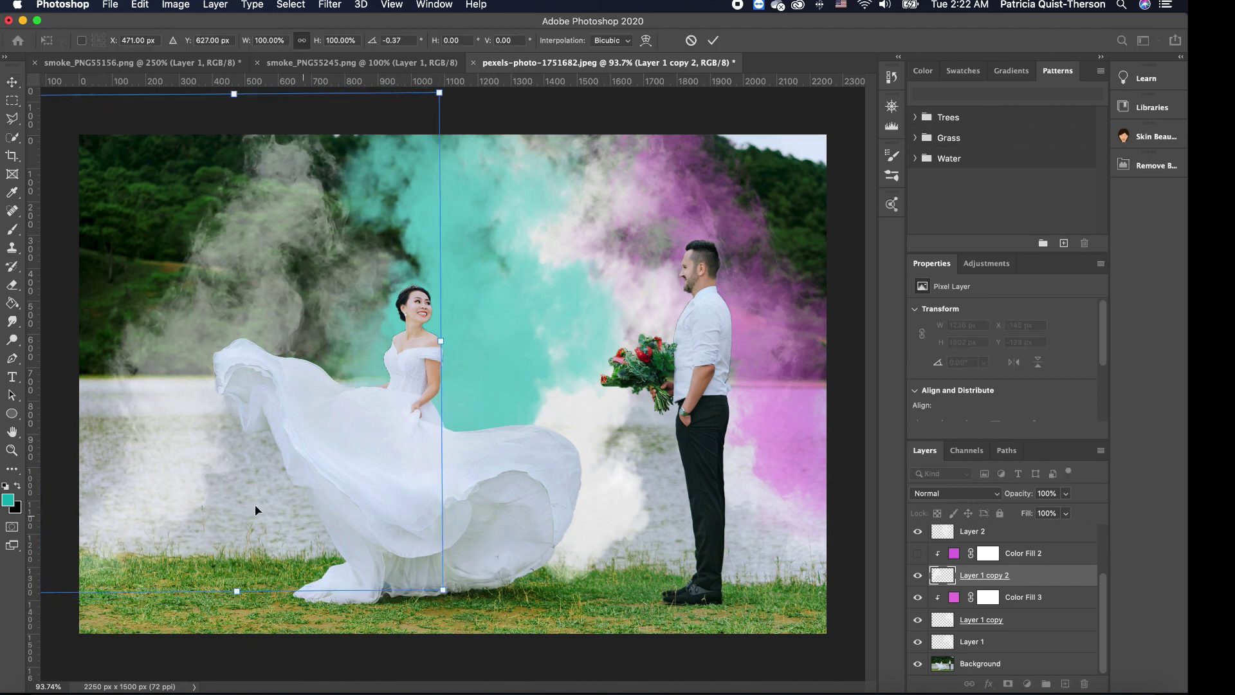
pyautogui.moveTo(179, 472); pyautogui.dragTo(143, 488)
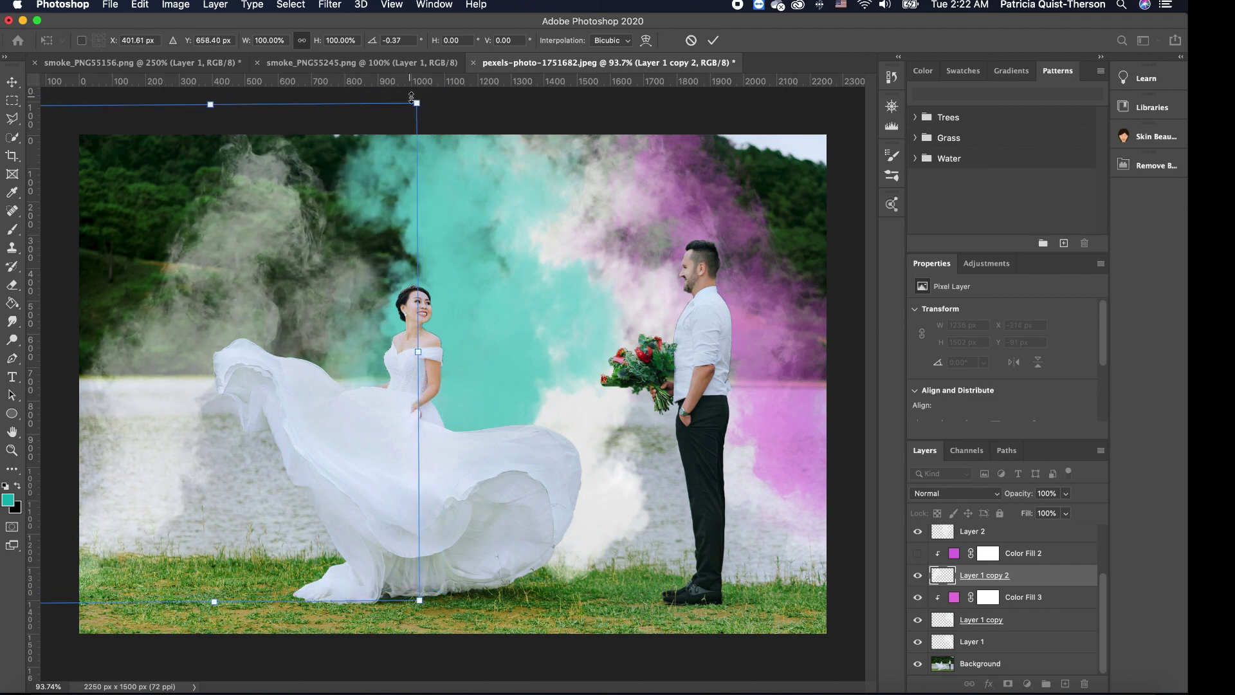
pyautogui.moveTo(420, 102); pyautogui.dragTo(508, 65)
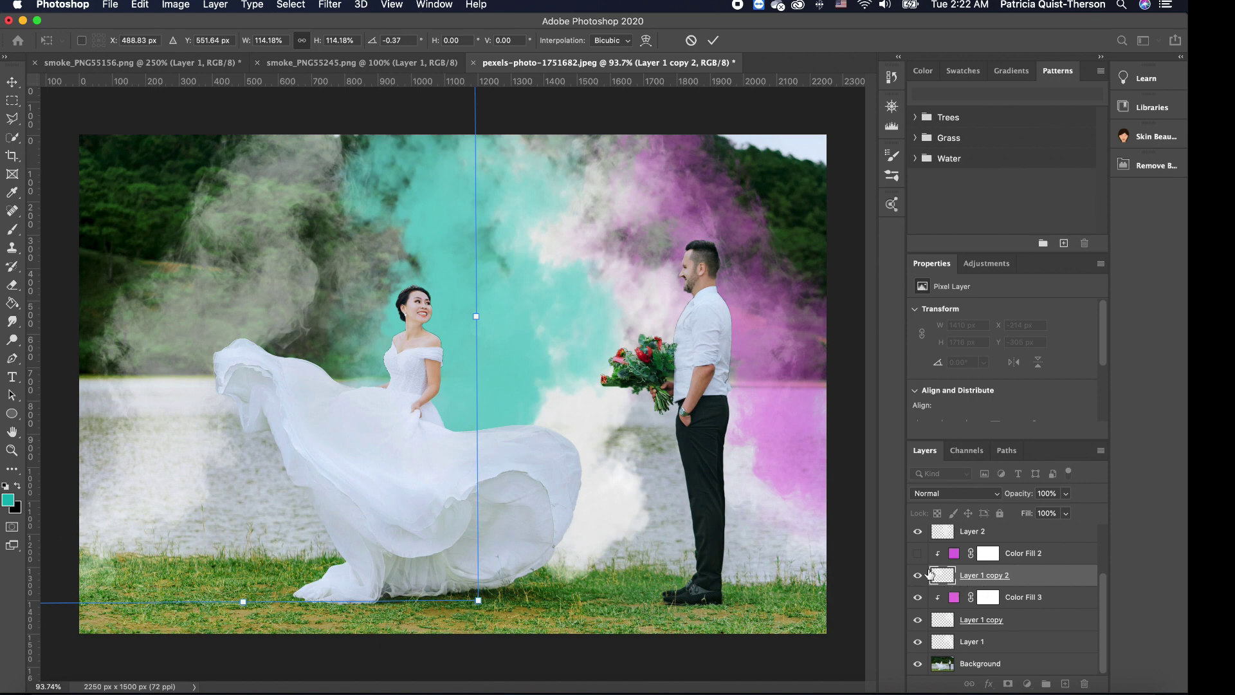
pyautogui.press('Return')
pyautogui.click(917, 553)
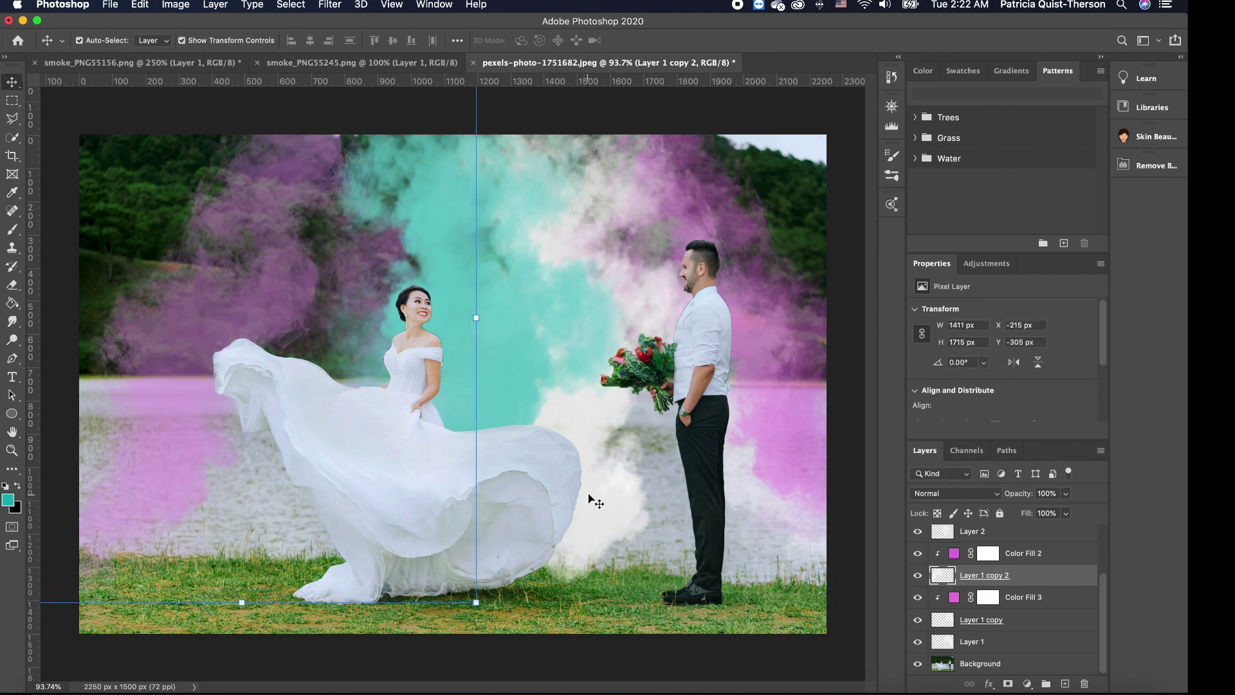
# Step: Reposition the Layer 2 white smoke at about X 1038 px, Y -168 px, and duplicate the Layer 1 copy smoke layer
pyautogui.moveTo(595, 502)
pyautogui.mouseDown()
pyautogui.moveTo(755, 276)
pyautogui.moveTo(798, 317)
pyautogui.mouseUp()
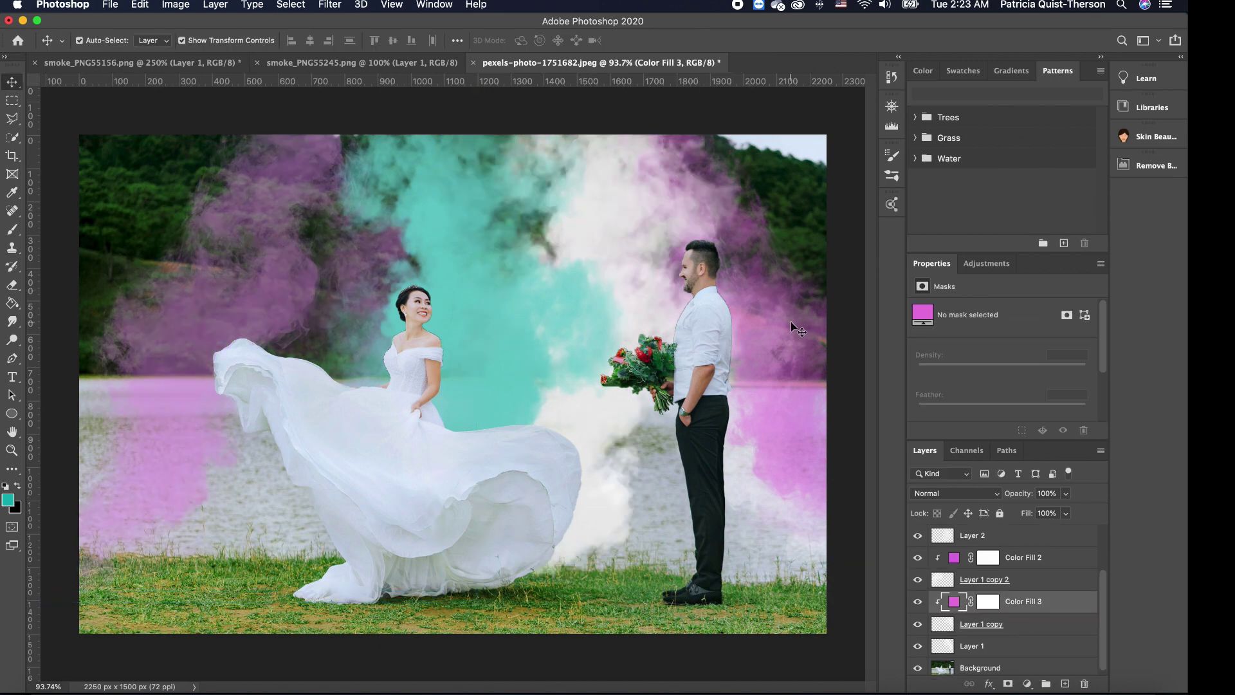
pyautogui.click(1043, 625)
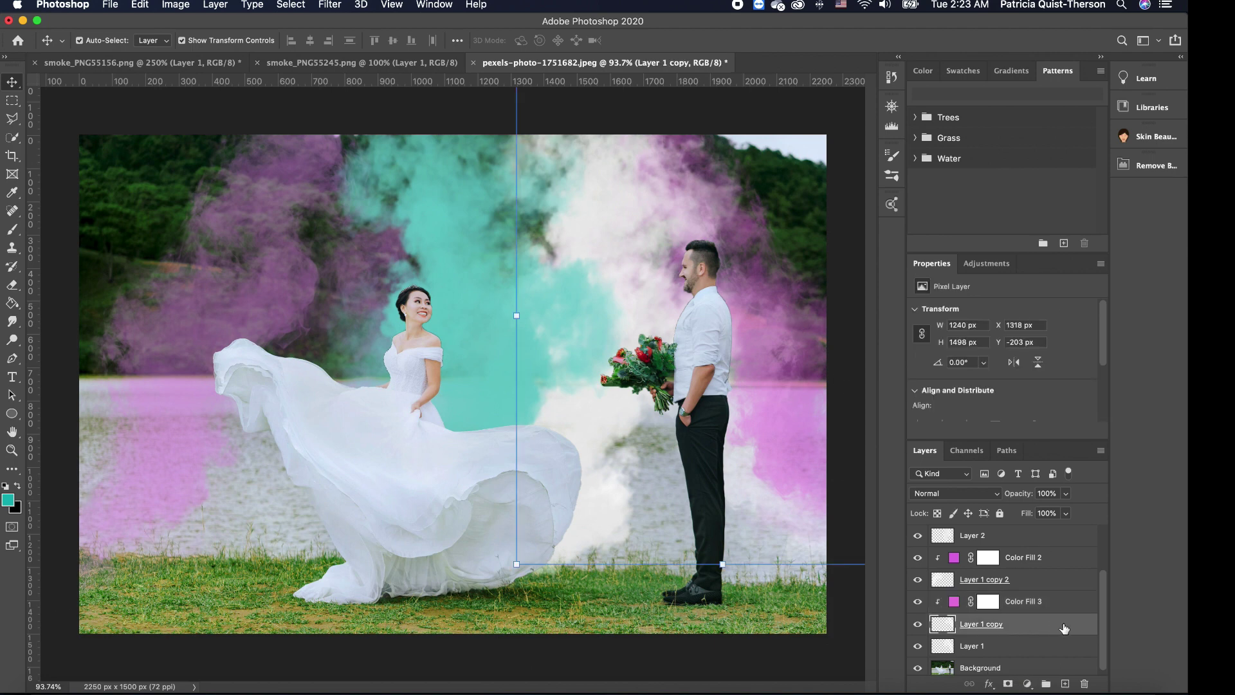
pyautogui.press('super+j')
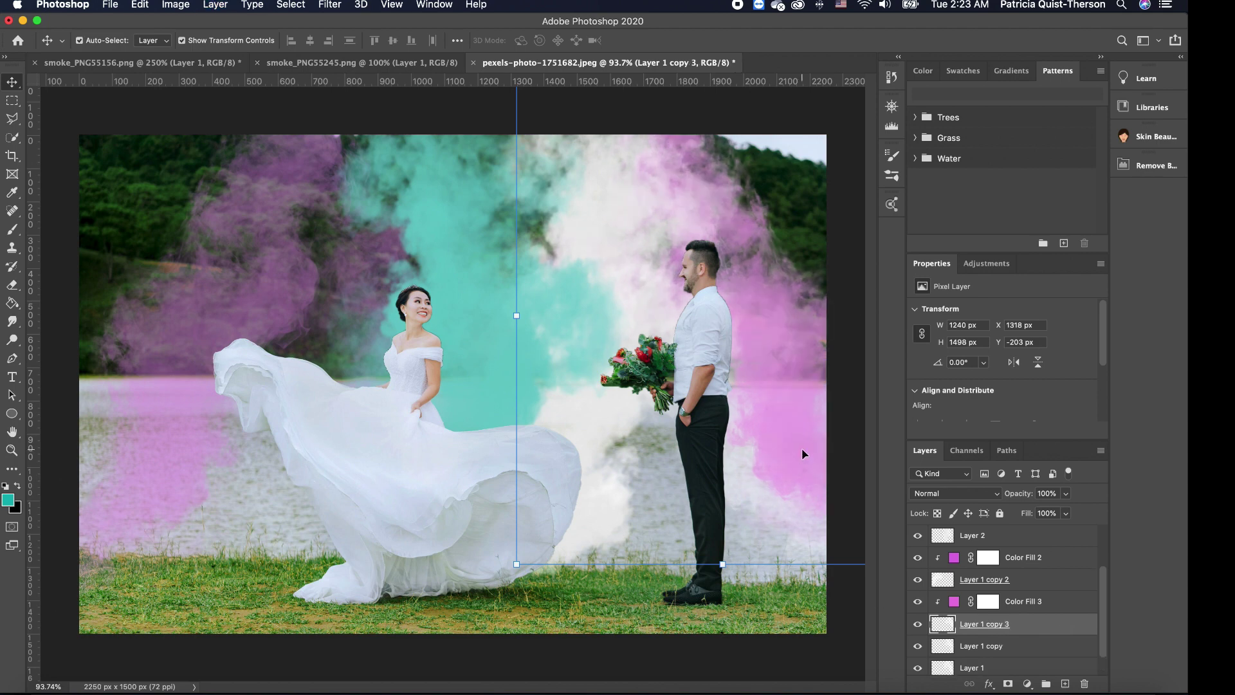
# Step: Temporarily hide Color Fill 3 and move the Layer 1 copy 3 smoke about 160 px right and 189 px up
pyautogui.click(788, 316)
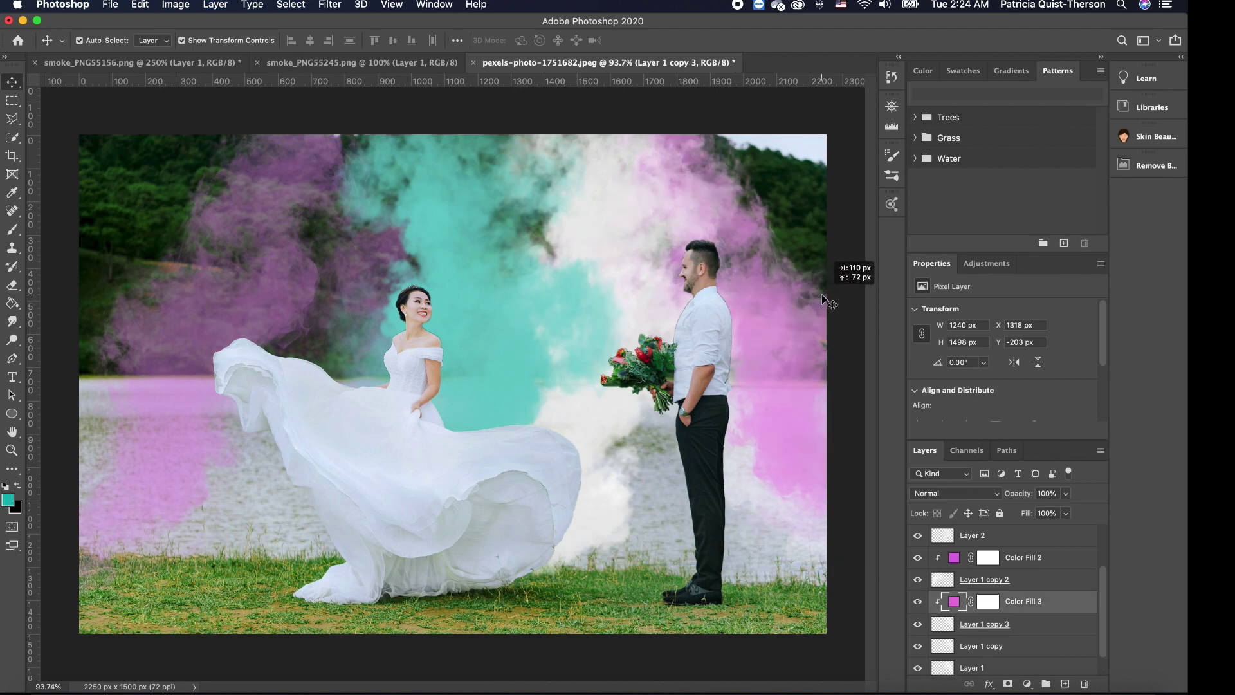
pyautogui.click(918, 601)
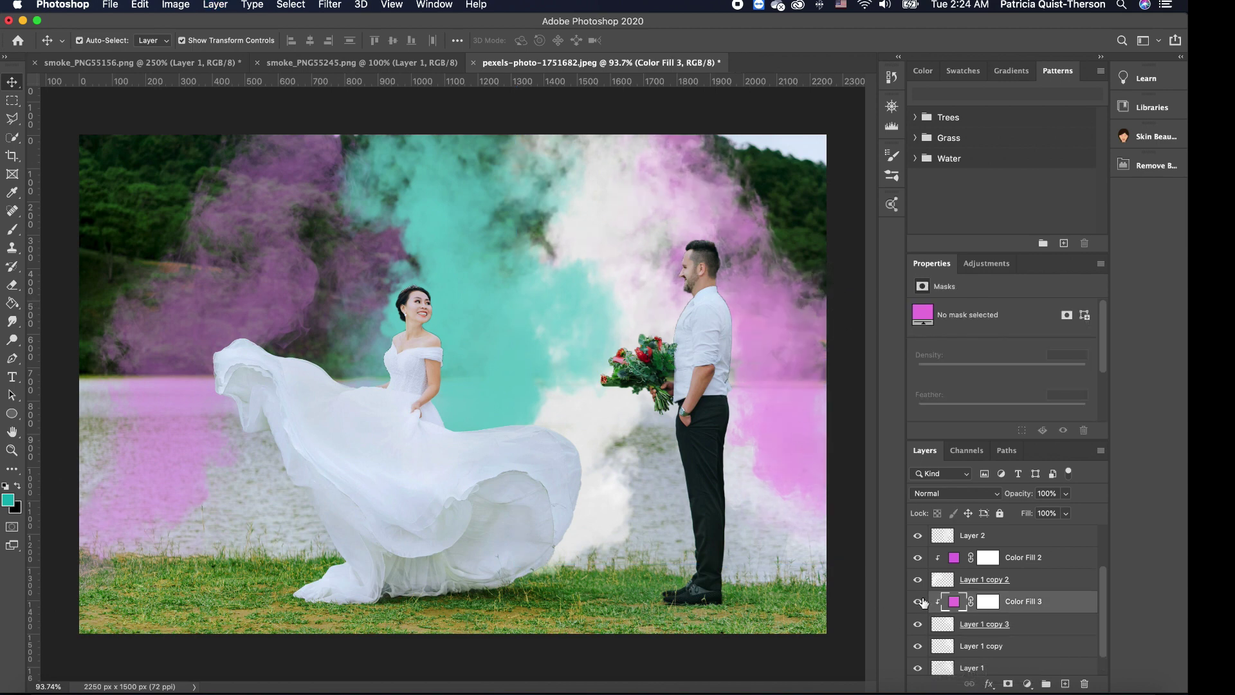
pyautogui.click(791, 328)
pyautogui.moveTo(789, 327); pyautogui.dragTo(839, 265)
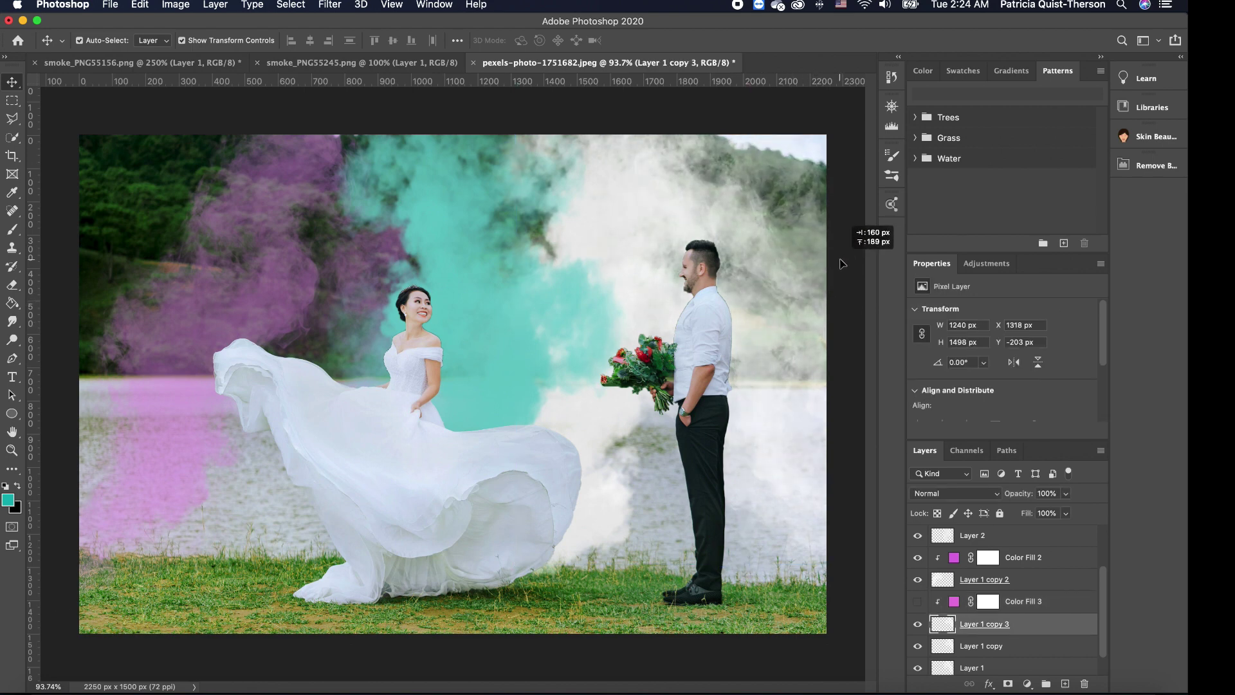
pyautogui.click(840, 264)
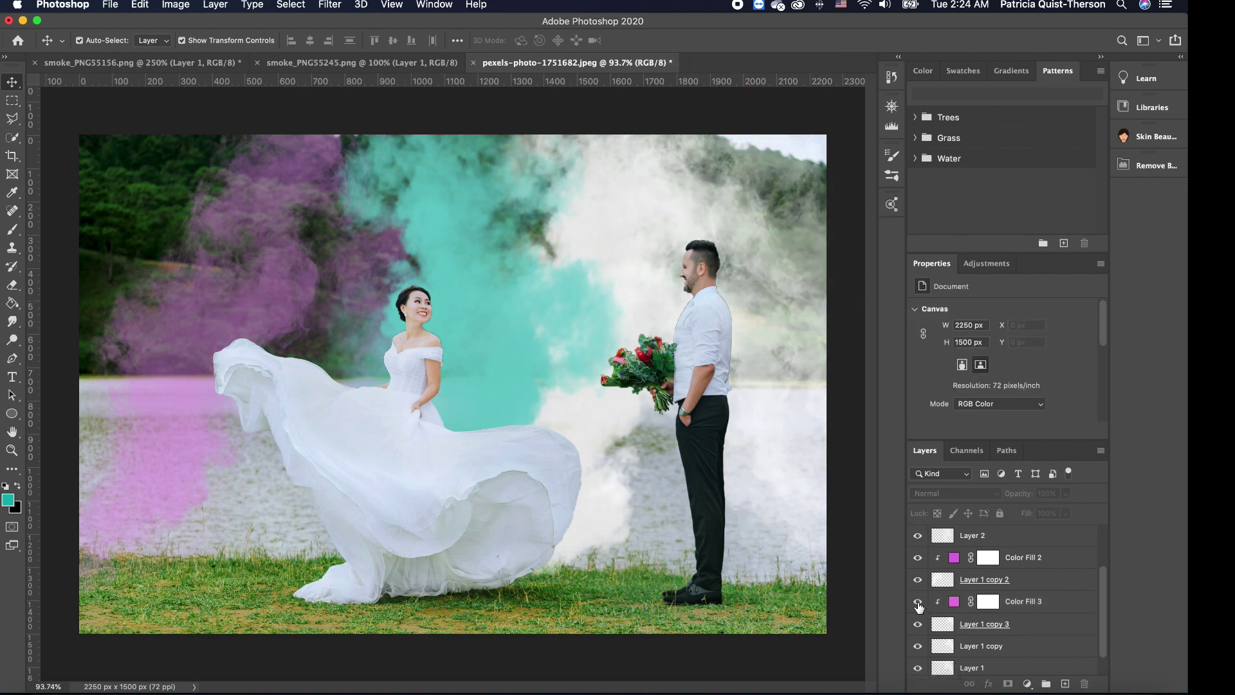
pyautogui.click(918, 601)
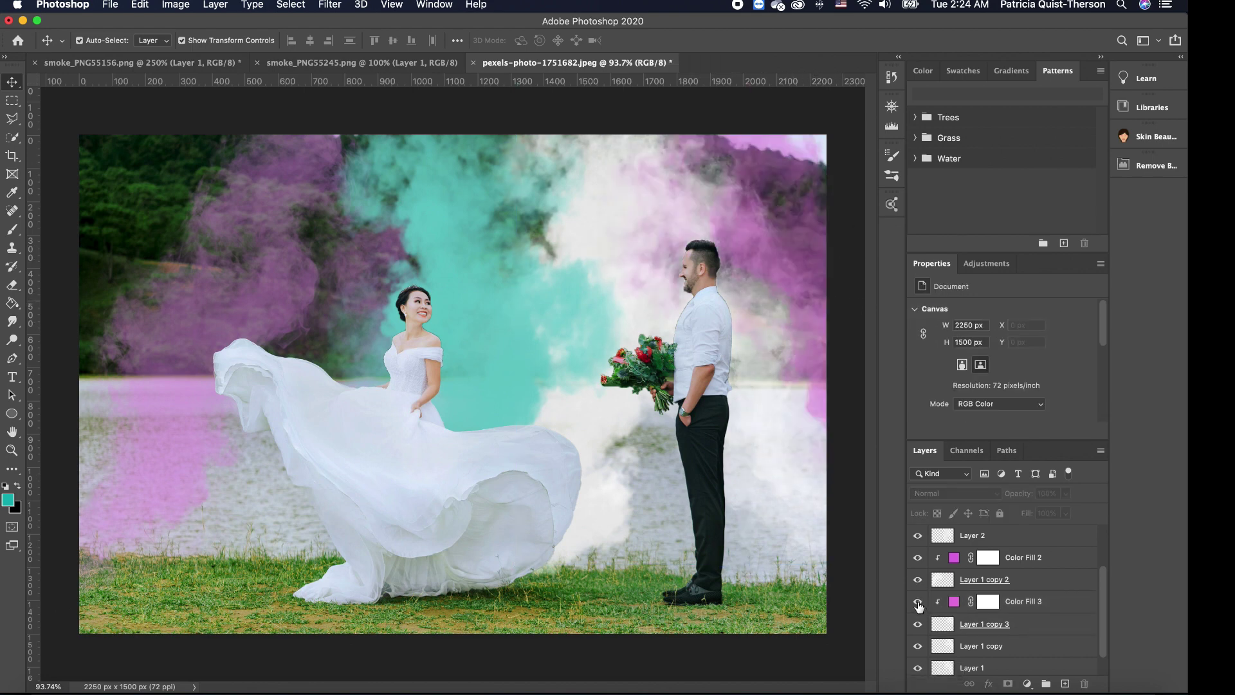
# Step: Duplicate the Color Fill 3 layer, place the copy directly above Layer 1 copy and clip it to that smoke
pyautogui.click(785, 482)
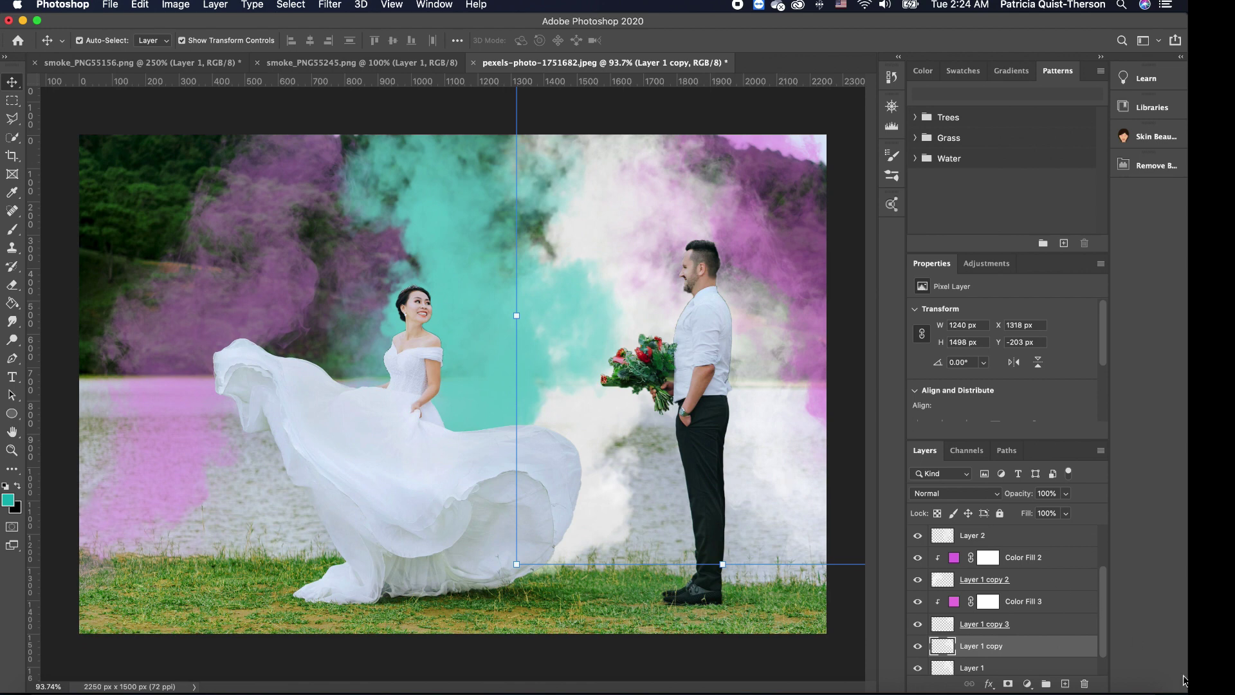
pyautogui.click(1062, 605)
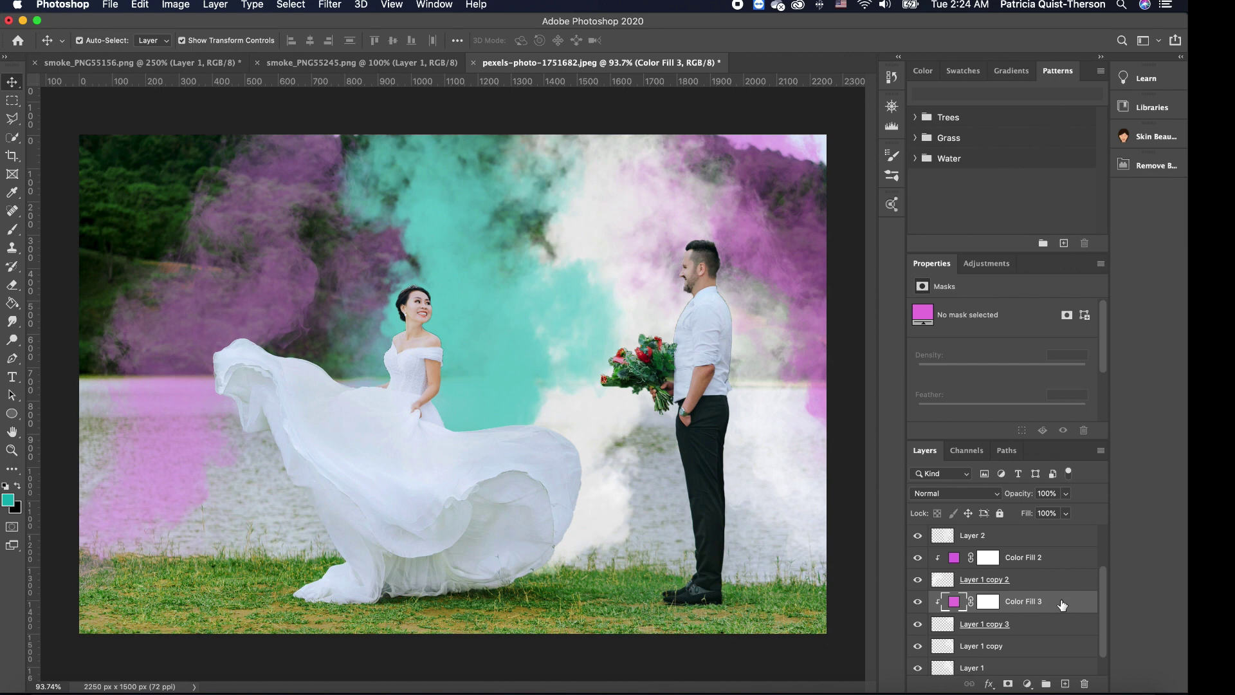
pyautogui.press('super+j')
pyautogui.moveTo(1036, 608); pyautogui.dragTo(1037, 659)
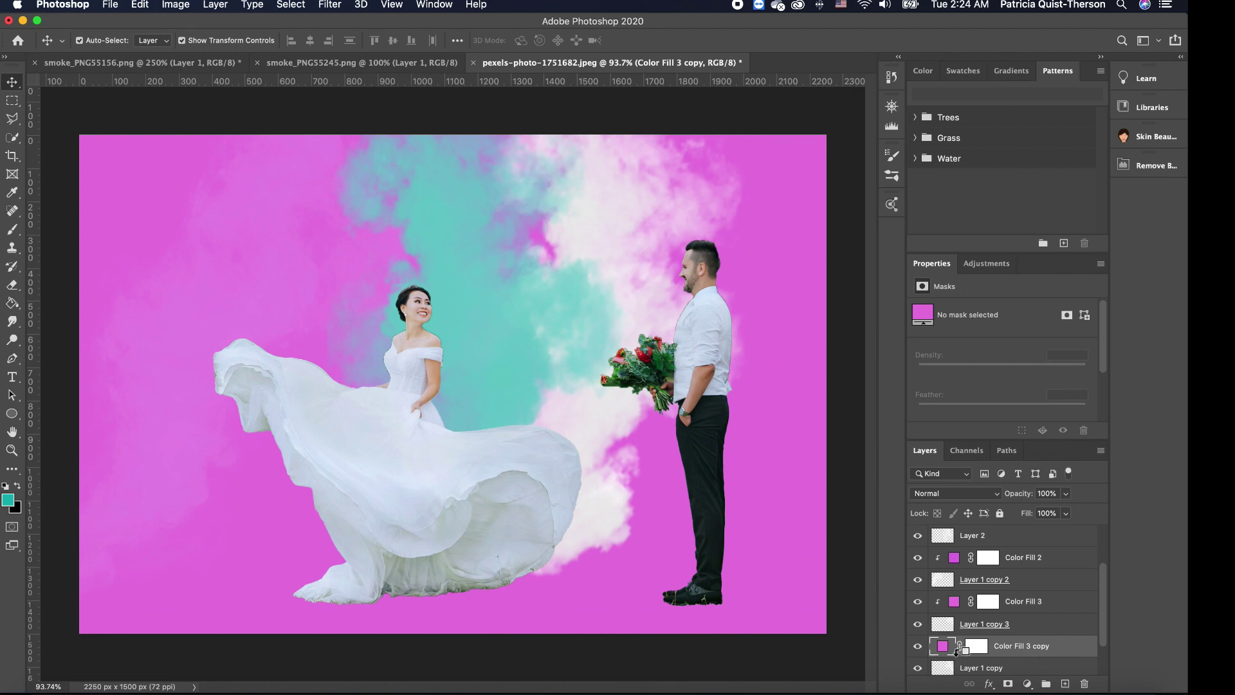
pyautogui.keyDown('alt'); pyautogui.click(957, 651); pyautogui.keyUp('alt')
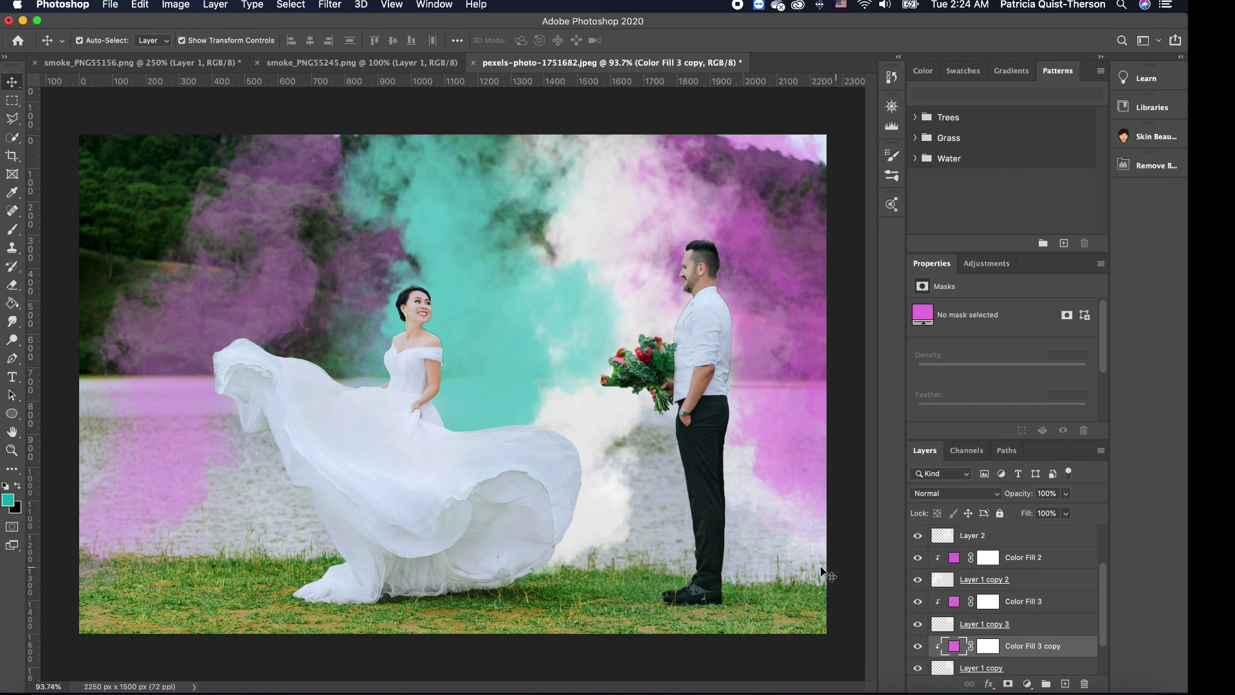
# Step: Enlarge the Layer 2 white smoke to about 135% and position it behind the groom at about X 921 px, Y -712 px
pyautogui.click(616, 437)
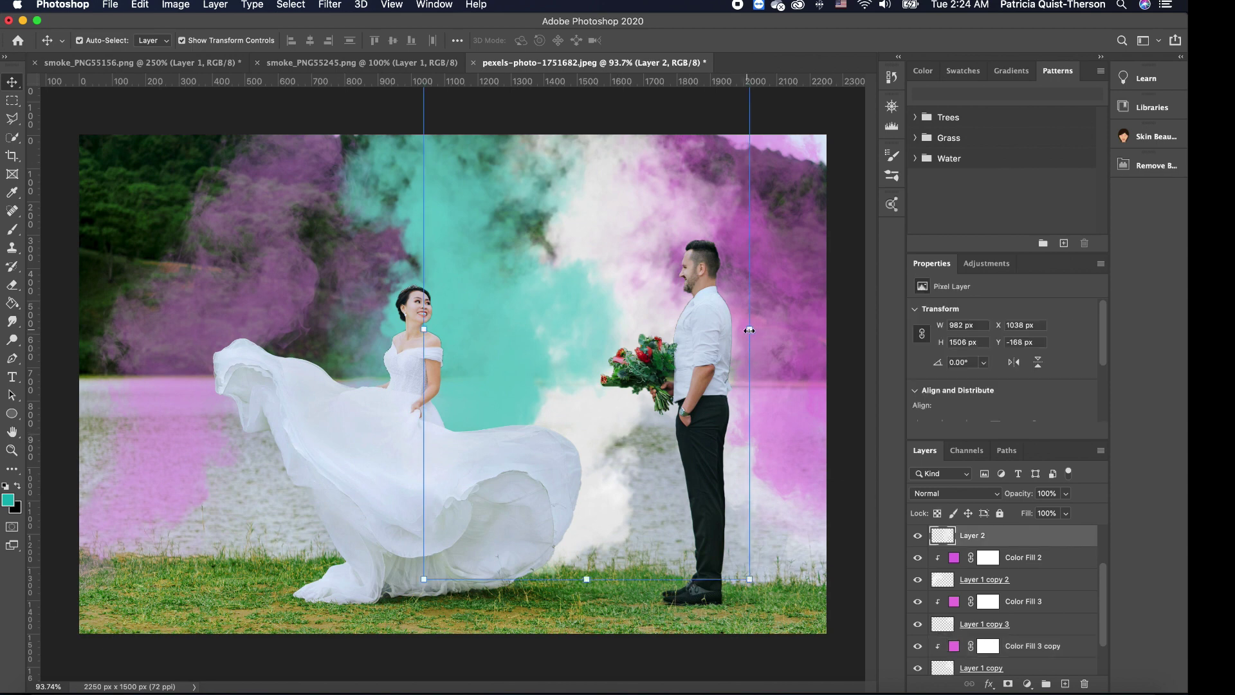
pyautogui.moveTo(750, 329); pyautogui.dragTo(863, 329)
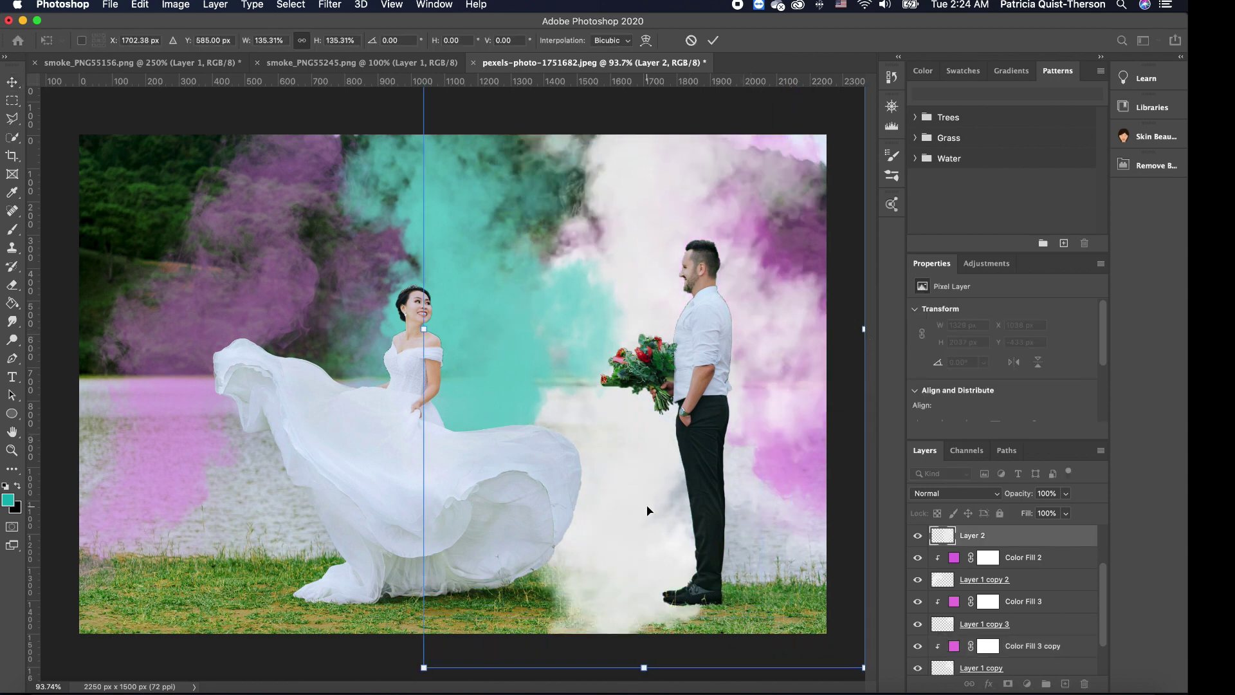
pyautogui.moveTo(647, 510); pyautogui.dragTo(603, 416)
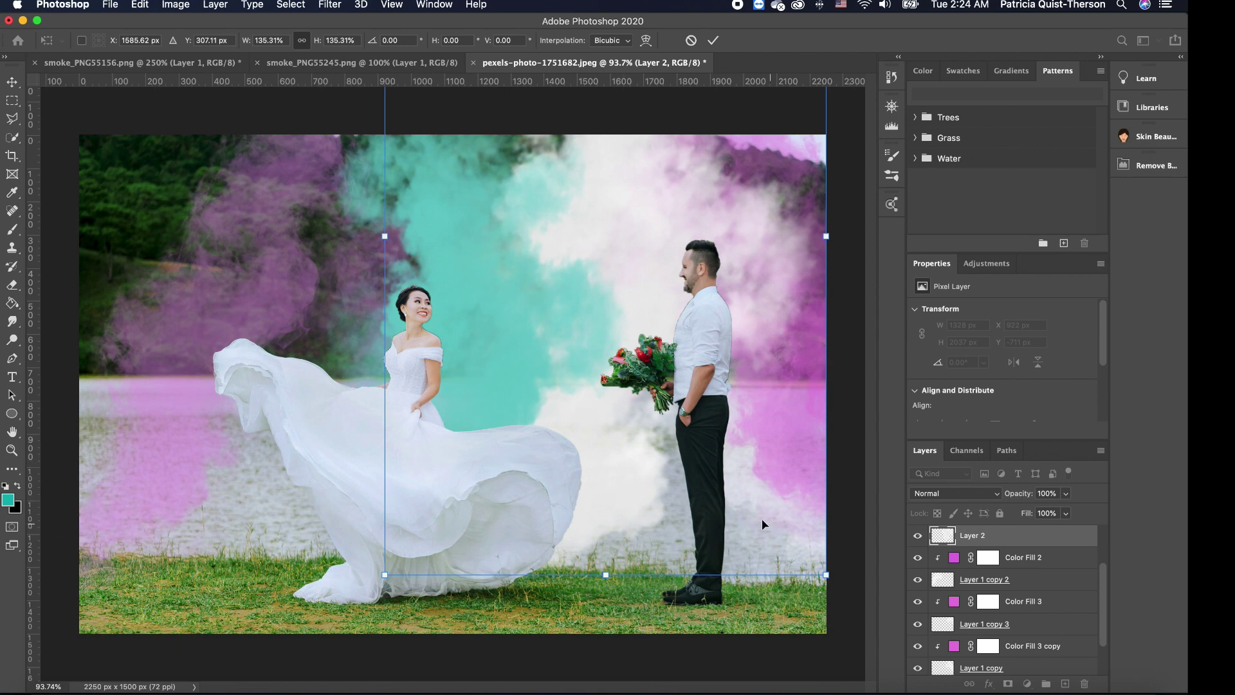
pyautogui.press('Return')
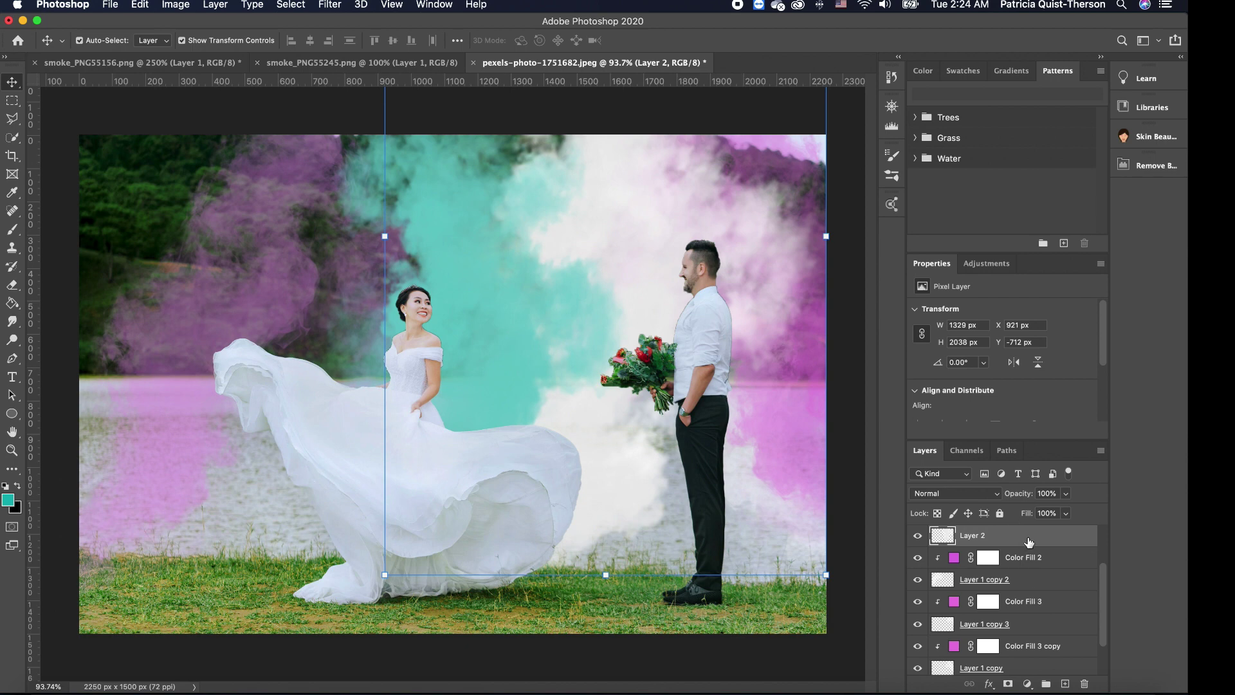
# Step: Duplicate the Layer 2 smoke, move the copy behind the bride and rotate it about -26°
pyautogui.press('super+j')
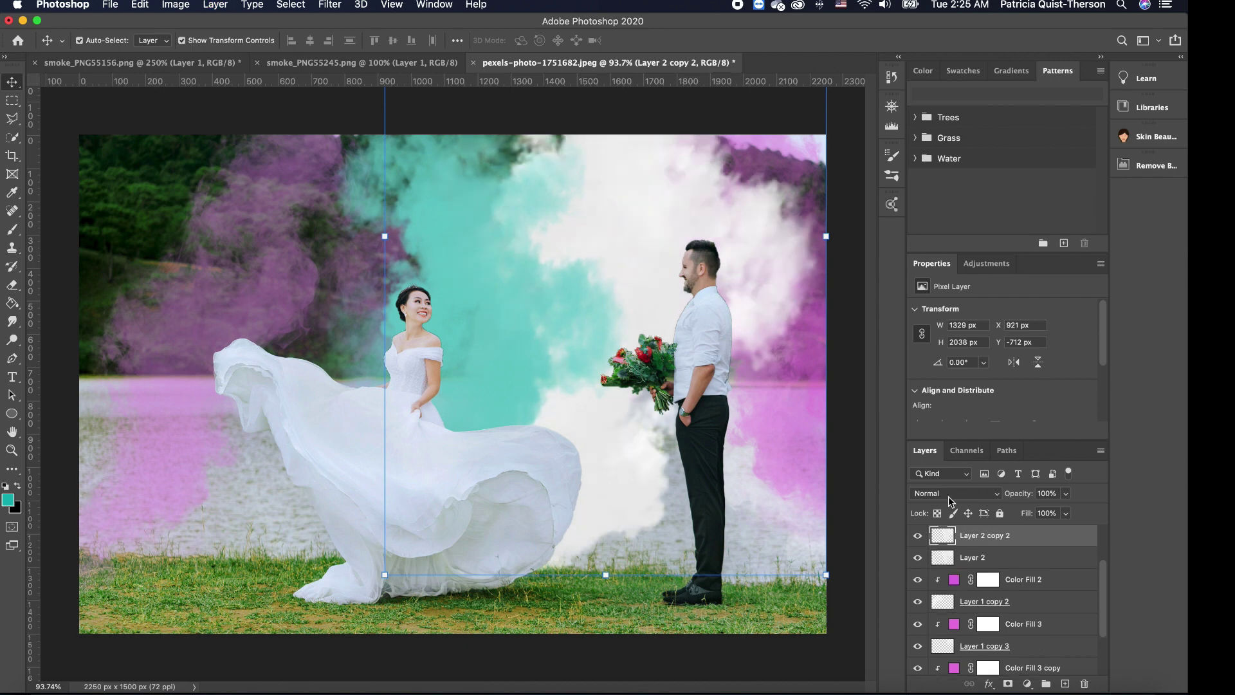
pyautogui.moveTo(612, 481); pyautogui.dragTo(235, 479)
pyautogui.press('super+t')
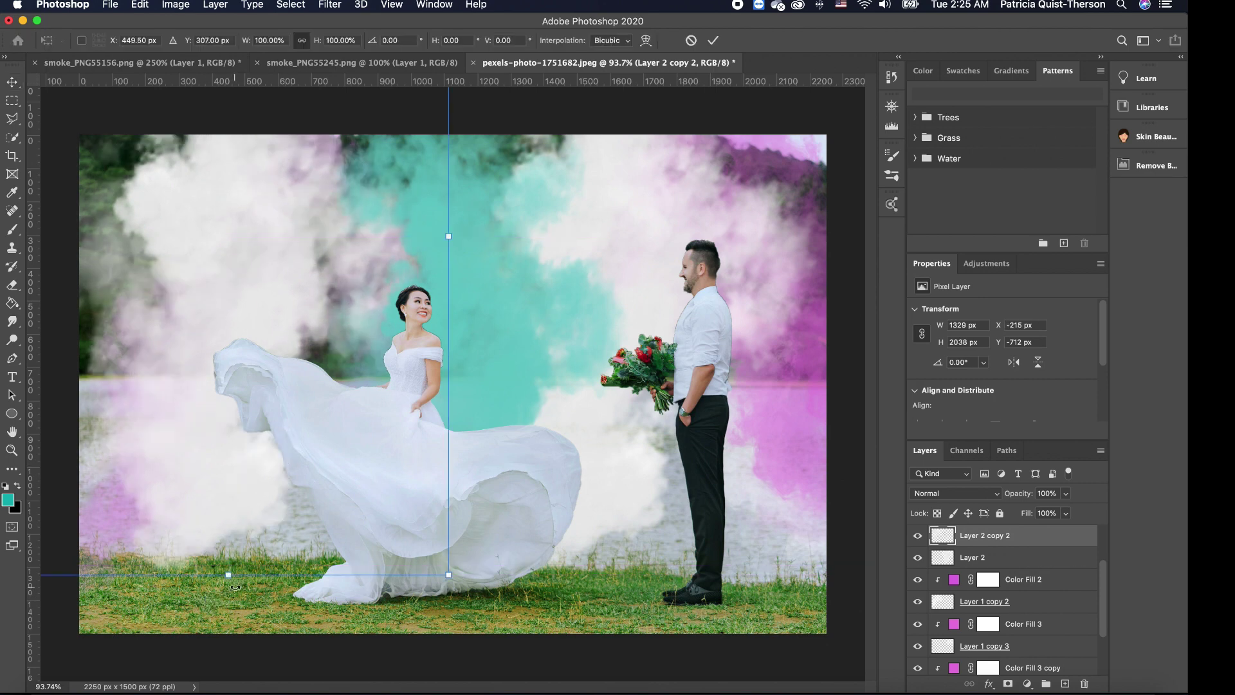
pyautogui.moveTo(243, 585); pyautogui.dragTo(377, 541)
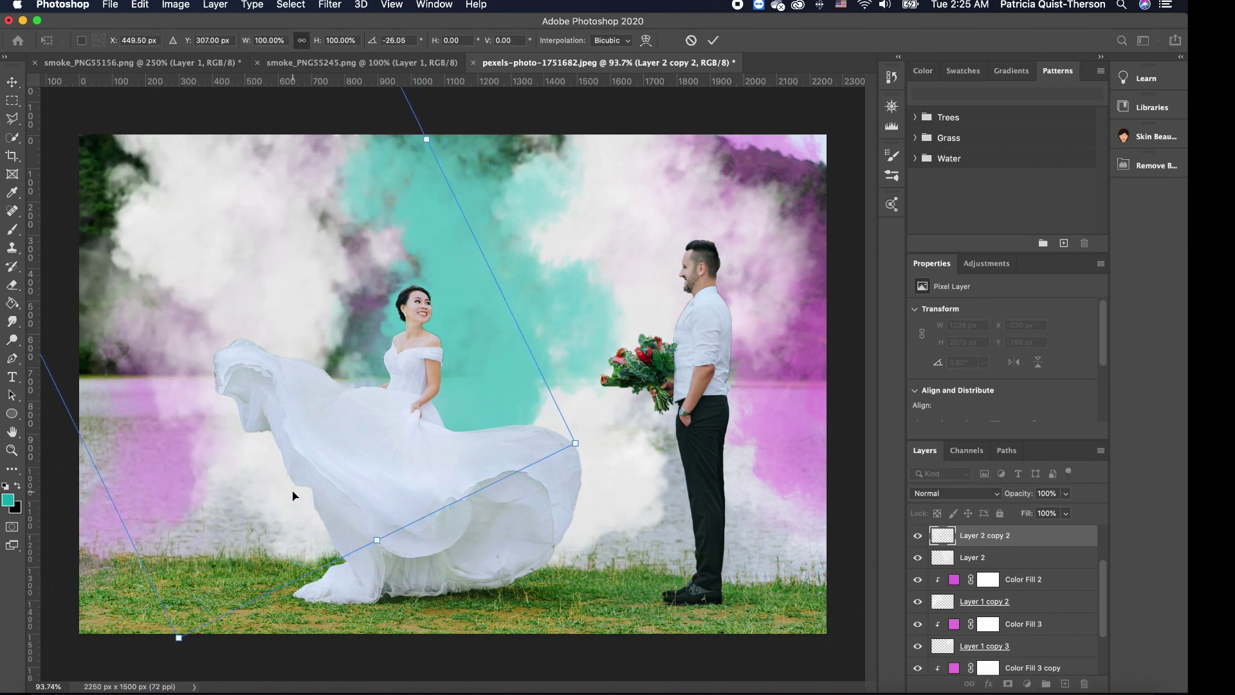
pyautogui.moveTo(283, 500); pyautogui.dragTo(318, 522)
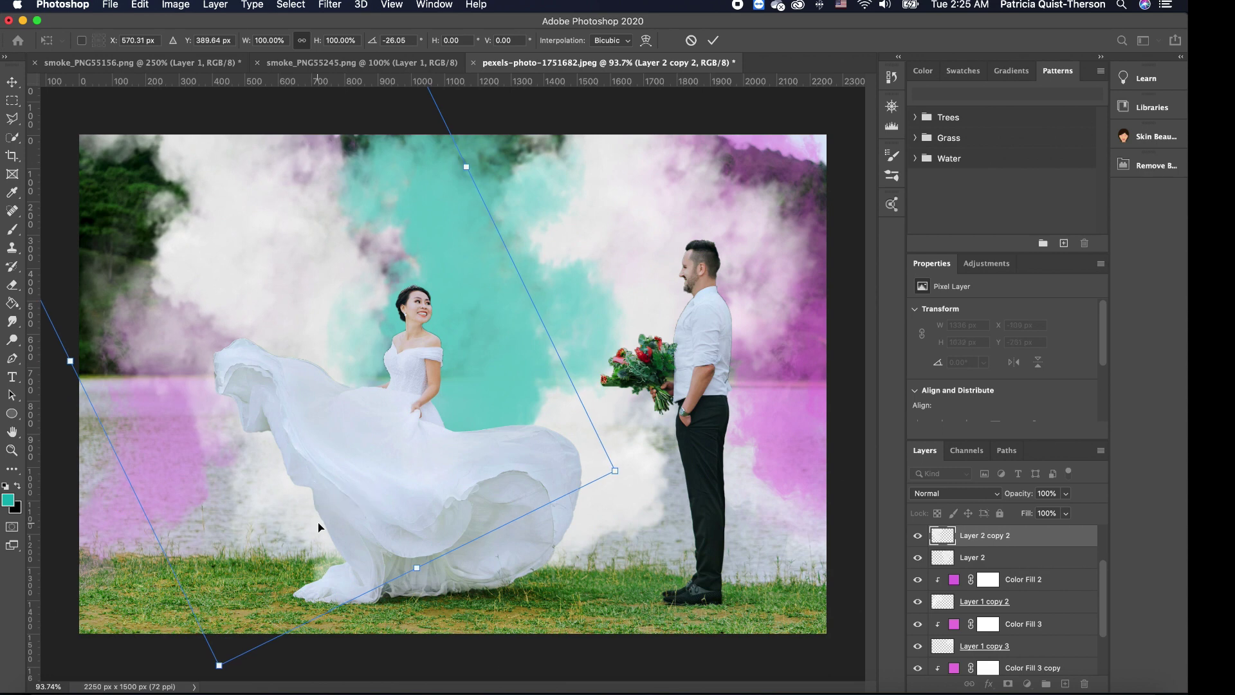
# Step: Reduce the Layer 2 copy 2 smoke's opacity to 70% and select the Color Fill 2 layer
pyautogui.click(1065, 493)
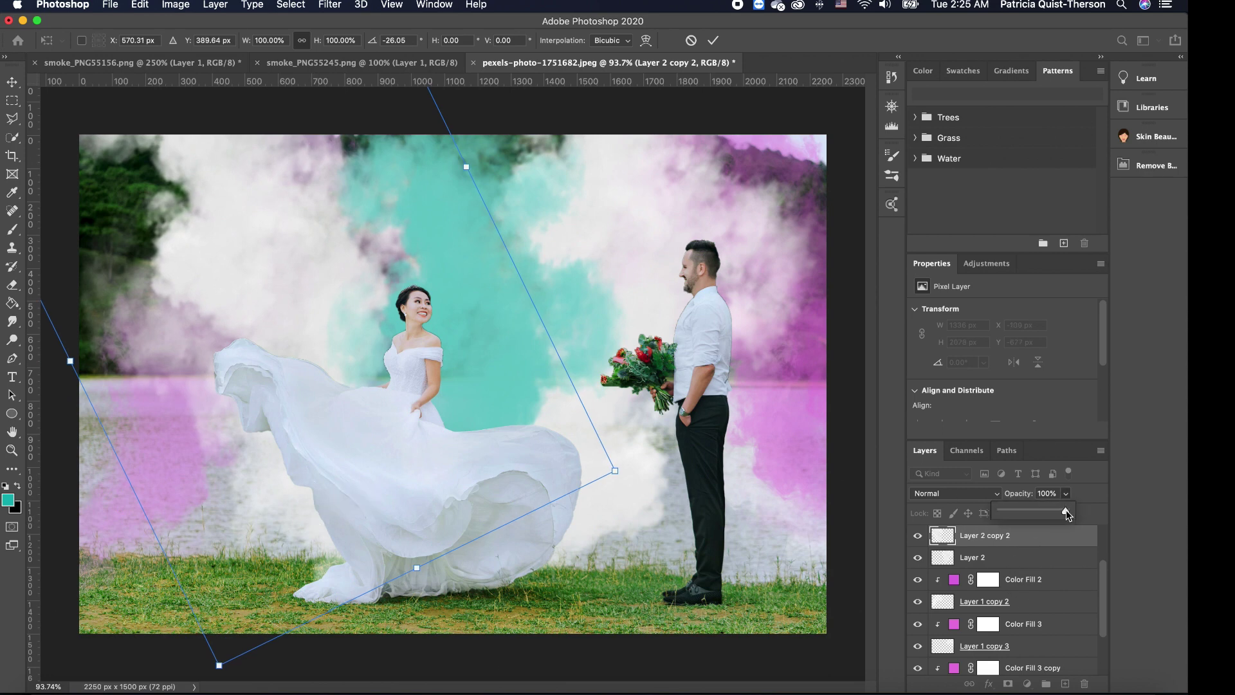
pyautogui.moveTo(1065, 511); pyautogui.dragTo(1044, 511)
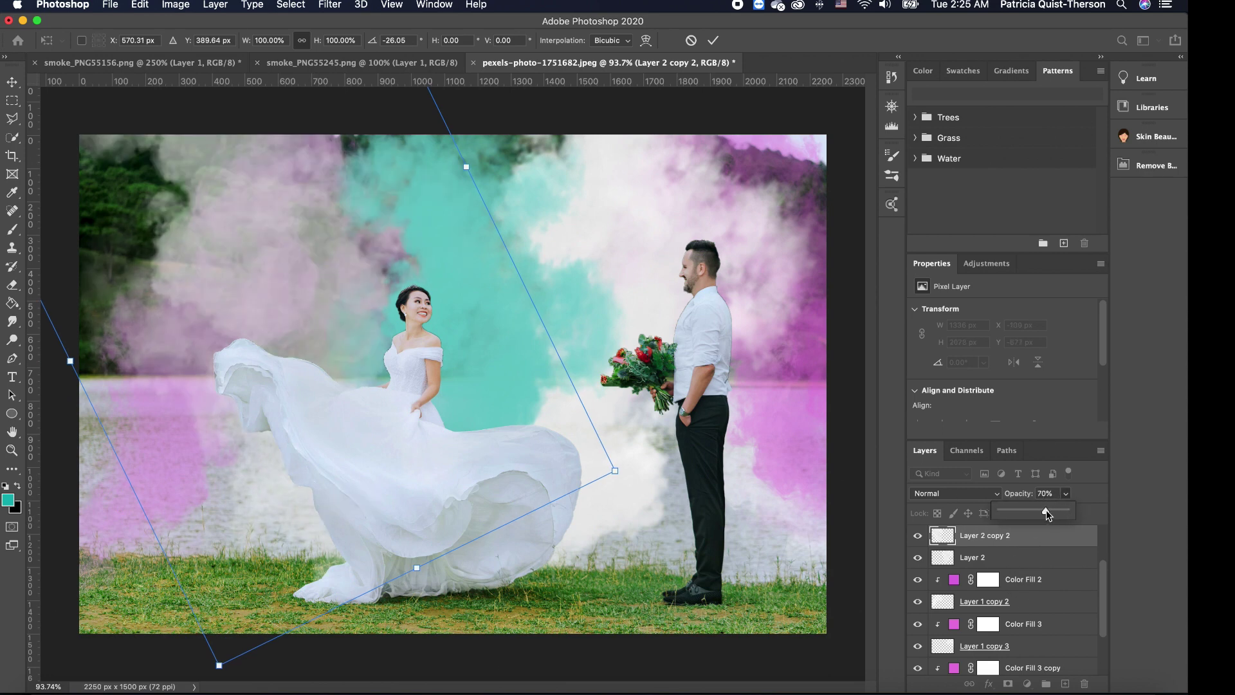
pyautogui.click(1052, 580)
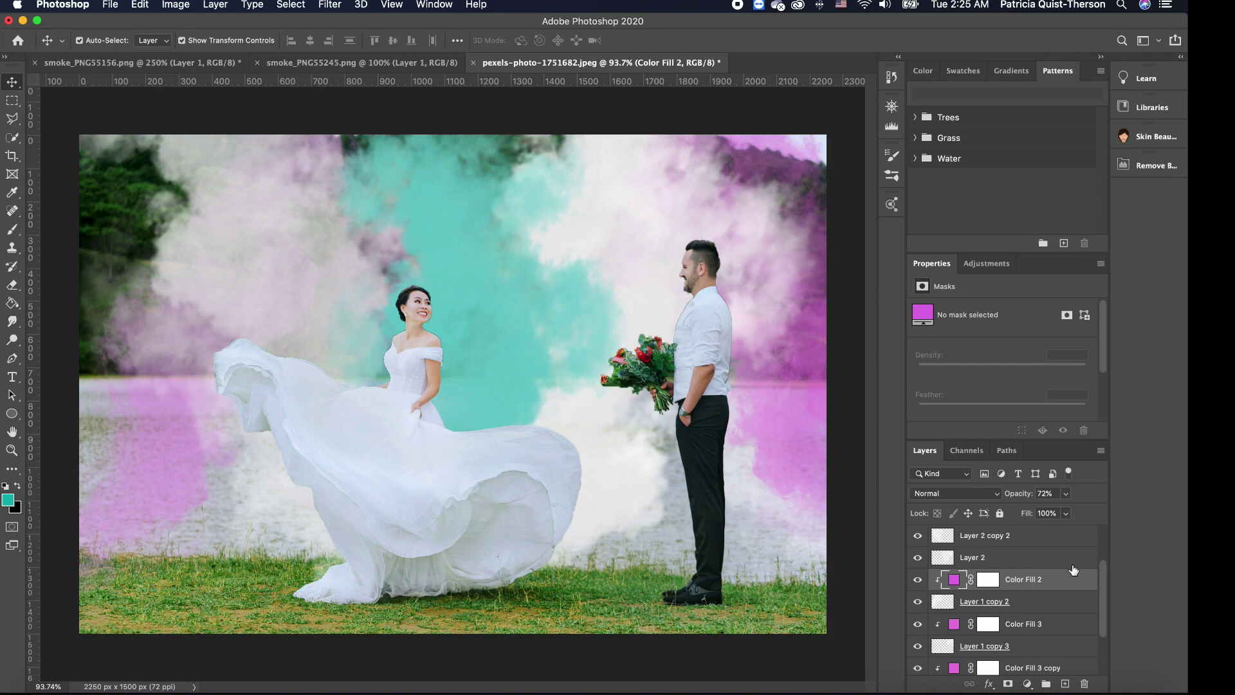
# Step: Duplicate the Color Fill 2 layer, place the copy directly above Layer 2 copy 2 and clip it to that smoke
pyautogui.press('super+j')
pyautogui.press('super+alt+g')
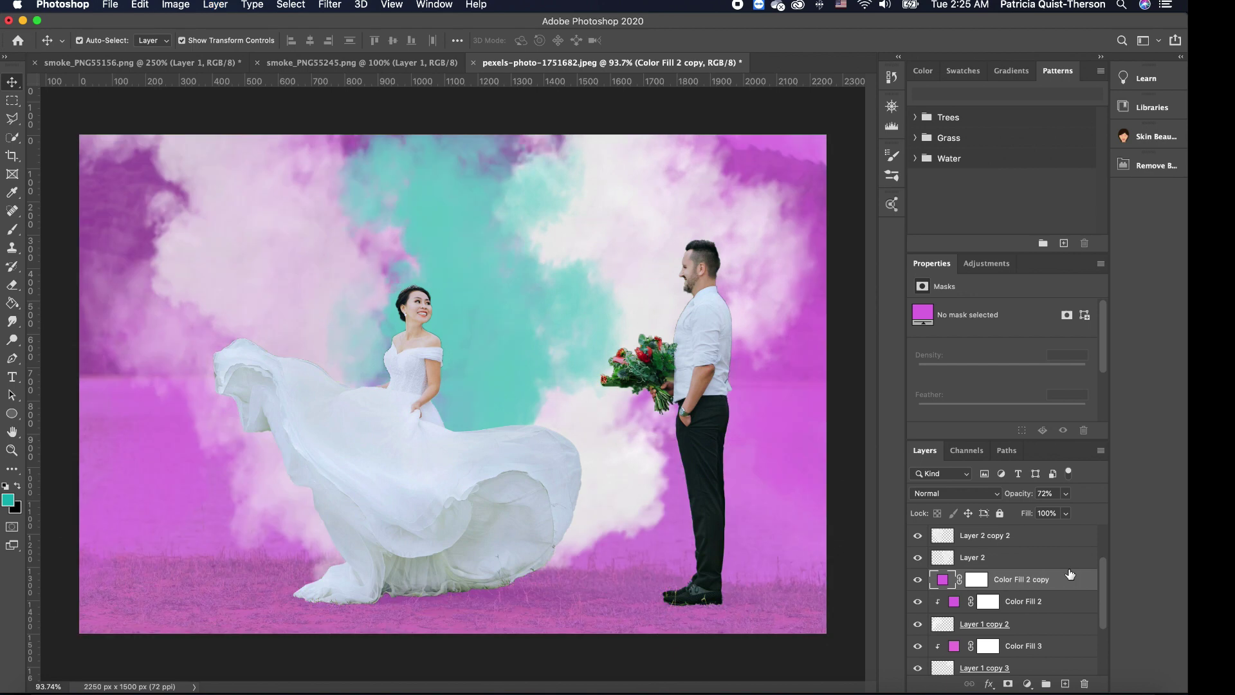
pyautogui.moveTo(1033, 581)
pyautogui.mouseDown()
pyautogui.moveTo(1038, 532)
pyautogui.moveTo(1043, 595)
pyautogui.mouseUp()
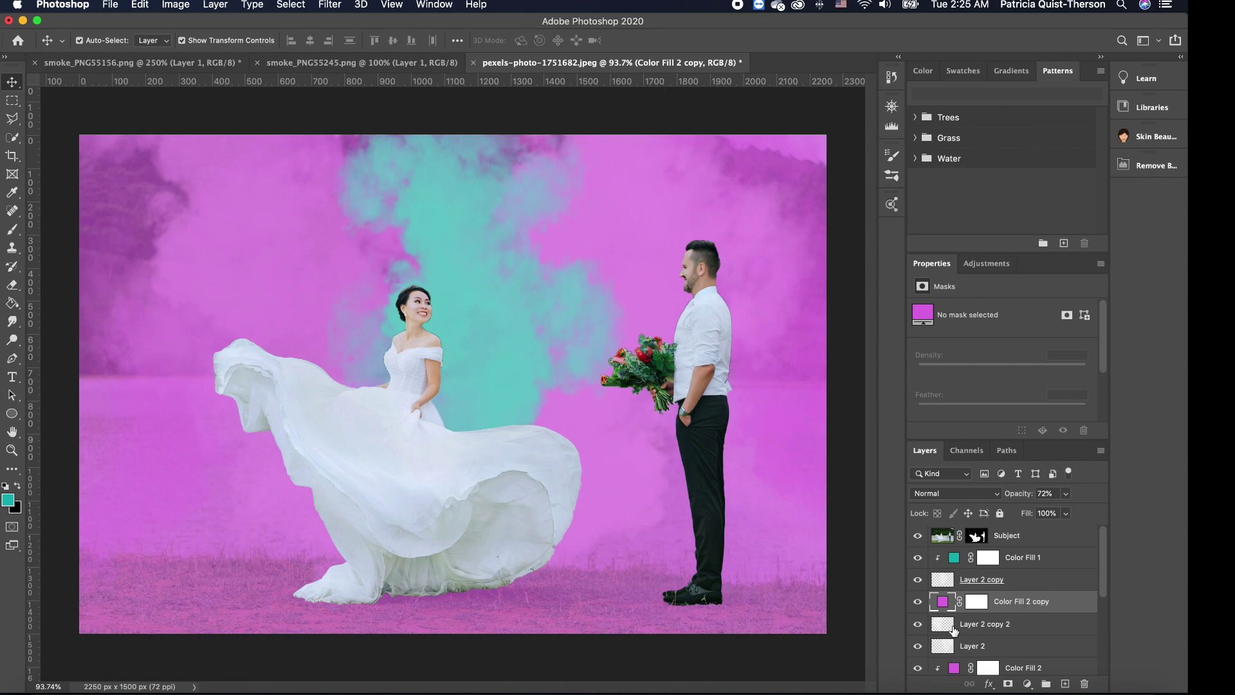
pyautogui.keyDown('alt'); pyautogui.click(969, 608); pyautogui.keyUp('alt')
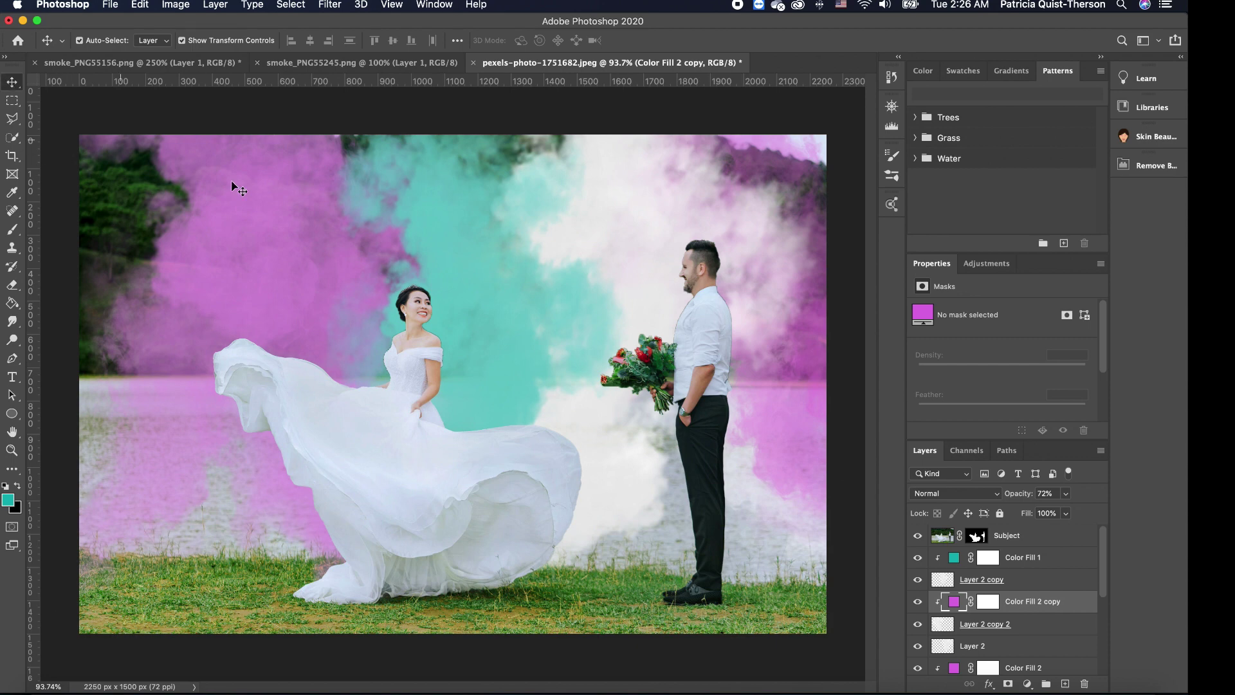
# Step: Reduce the opacity of the white Layer 2 smoke behind the groom
pyautogui.click(620, 490)
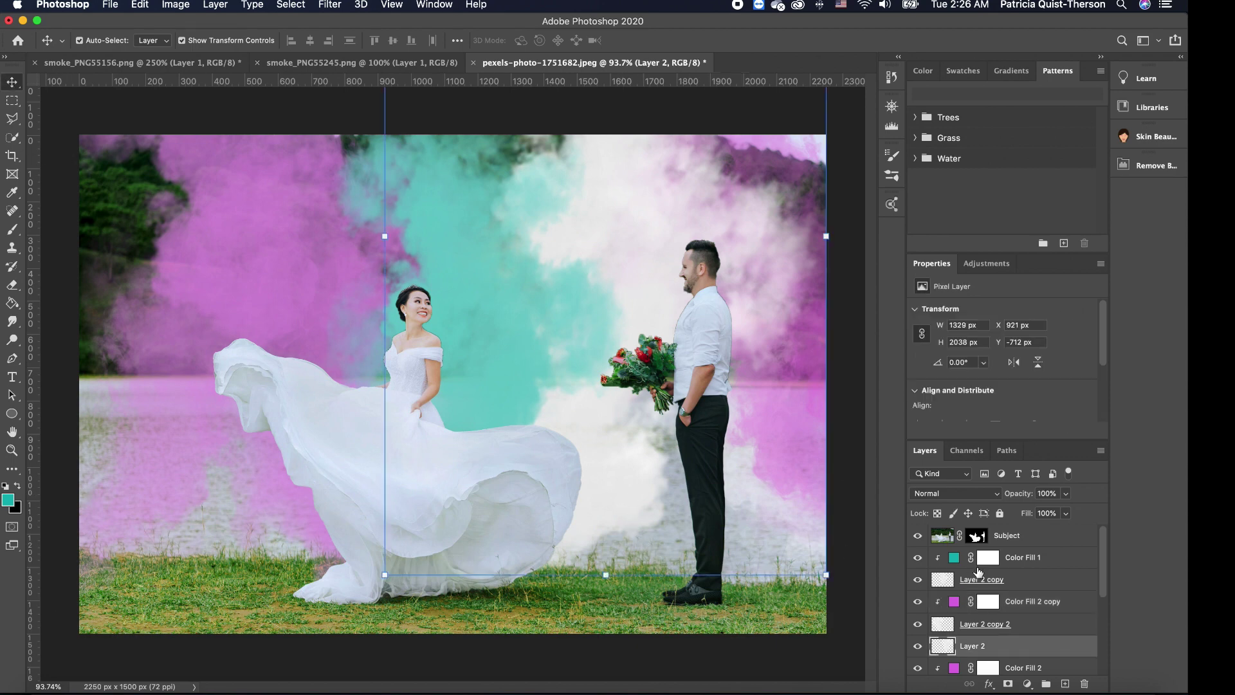
pyautogui.click(1067, 494)
pyautogui.moveTo(1066, 513); pyautogui.dragTo(1049, 512)
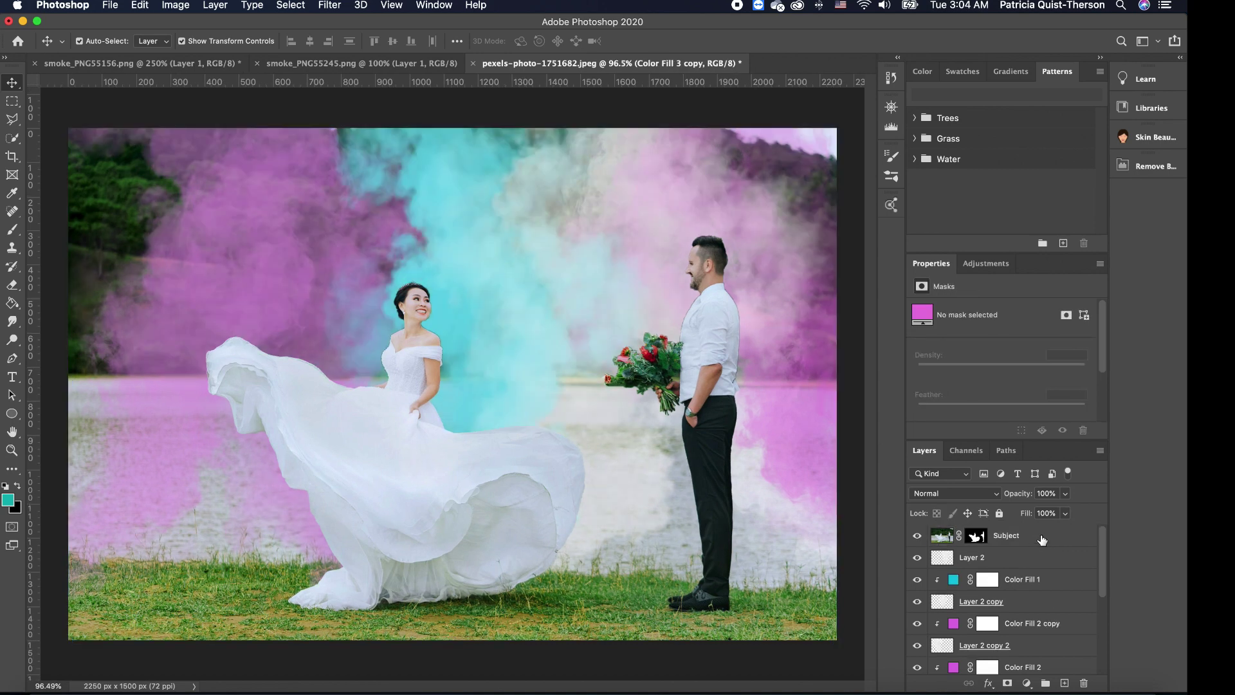
# Step: Add a Color Lookup adjustment layer using the FallColors.look 3DLUT and place it directly below the Subject layer
pyautogui.click(1042, 538)
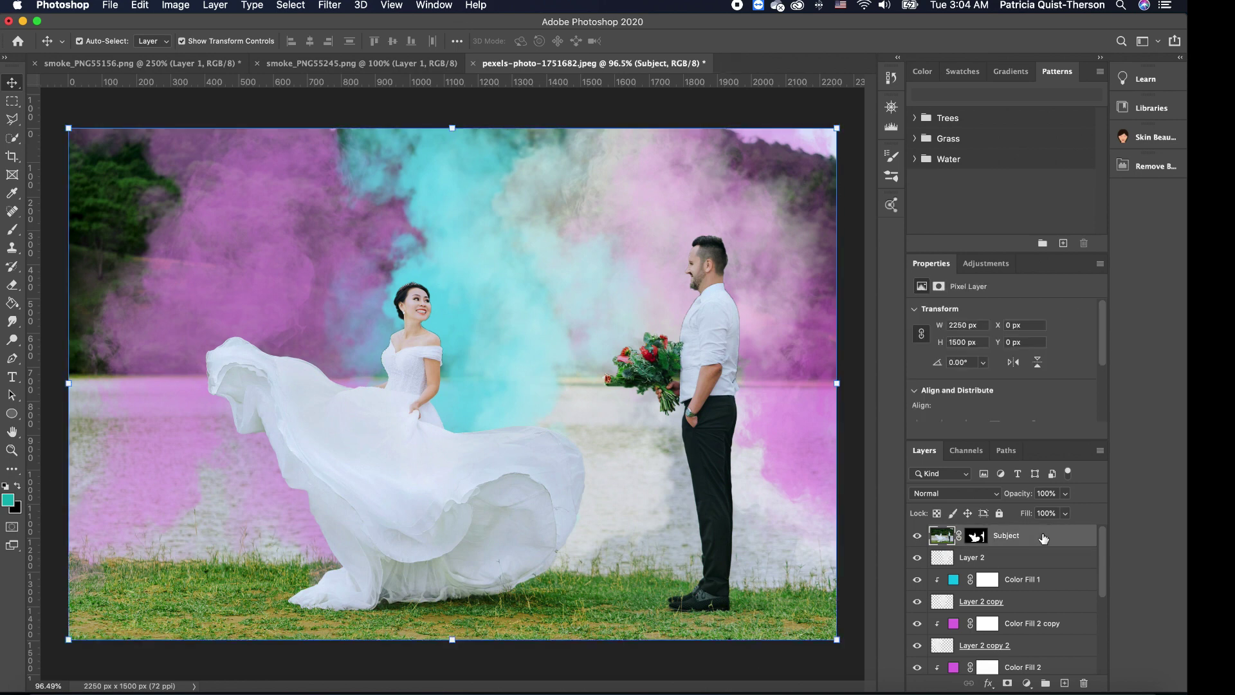
pyautogui.click(1027, 683)
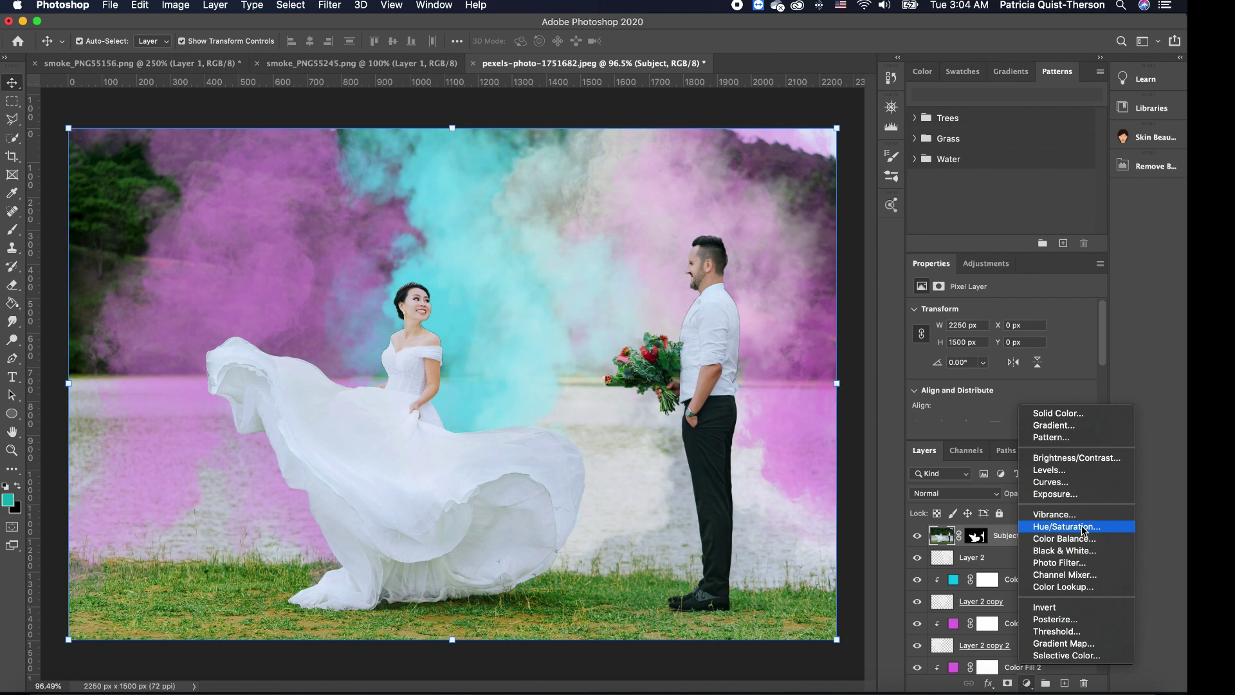
pyautogui.click(1067, 586)
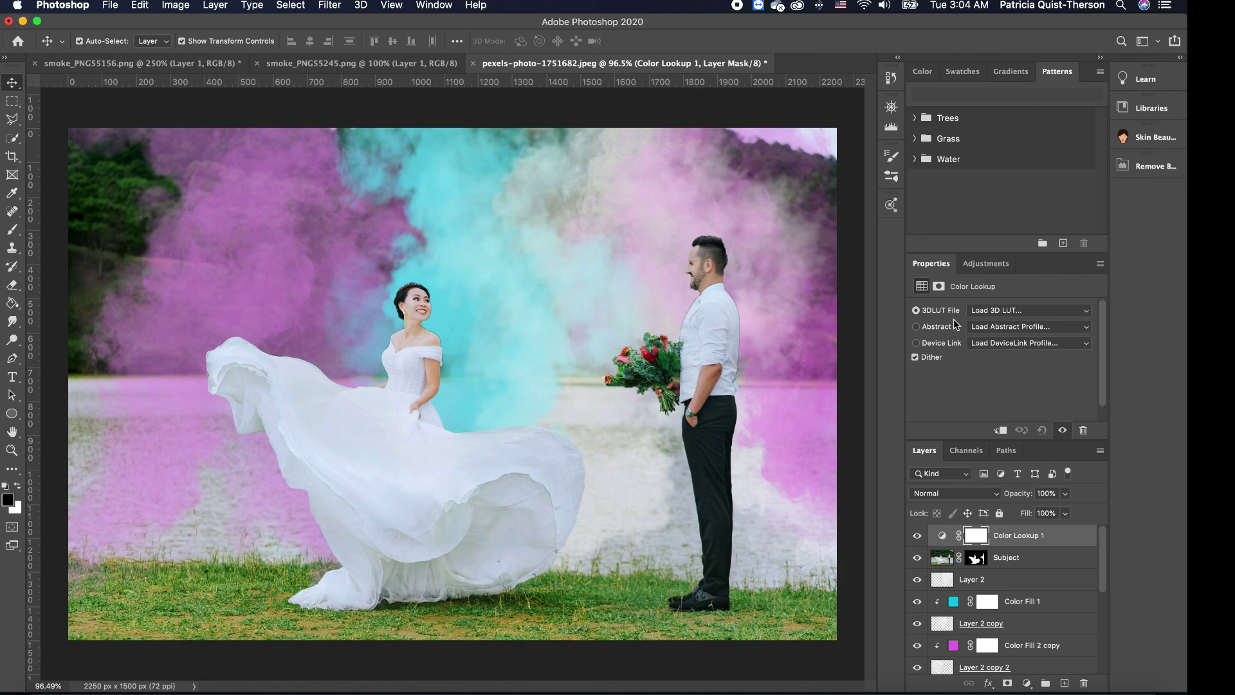
pyautogui.click(1027, 311)
pyautogui.click(990, 454)
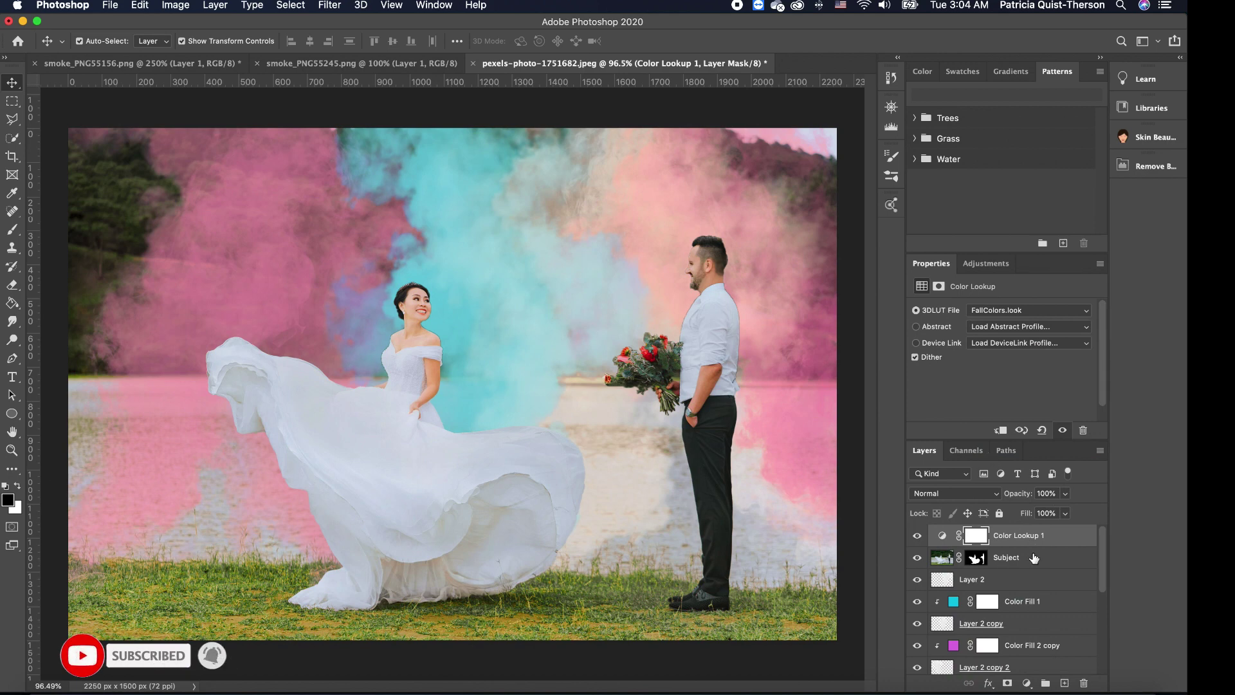
pyautogui.moveTo(1017, 538); pyautogui.dragTo(1017, 569)
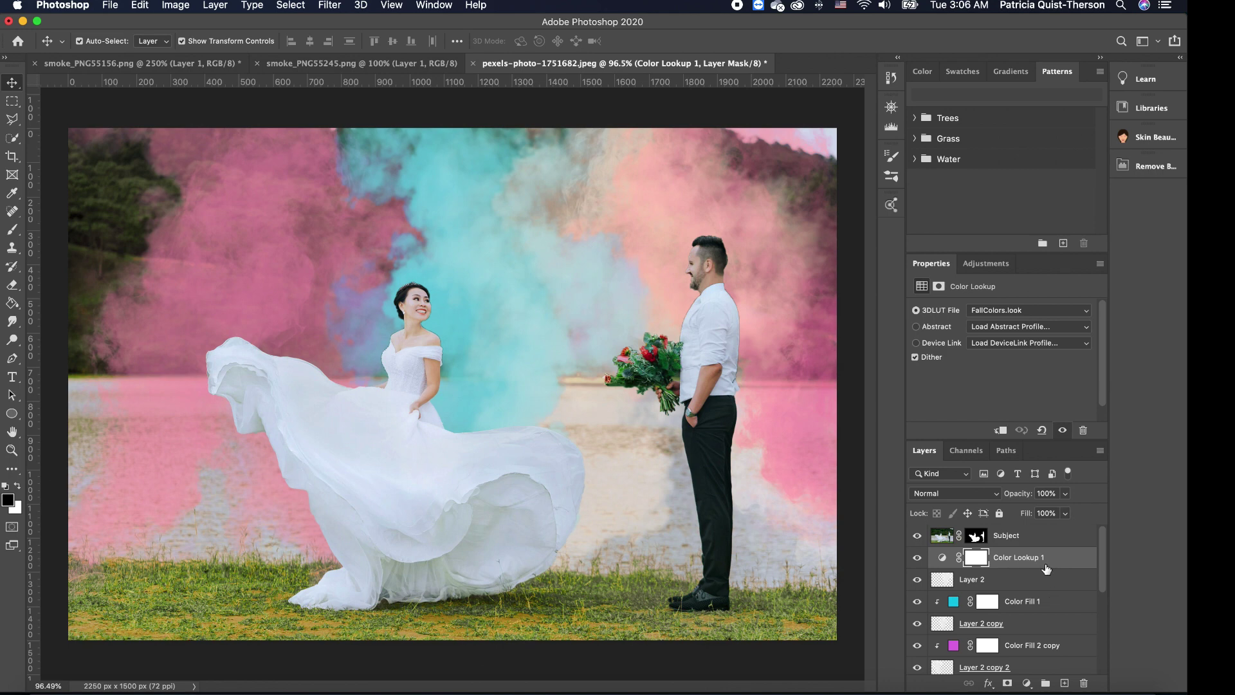
# Step: Add a second Color Lookup adjustment layer above the first, using the 2Strip.look 3DLUT
pyautogui.click(1027, 682)
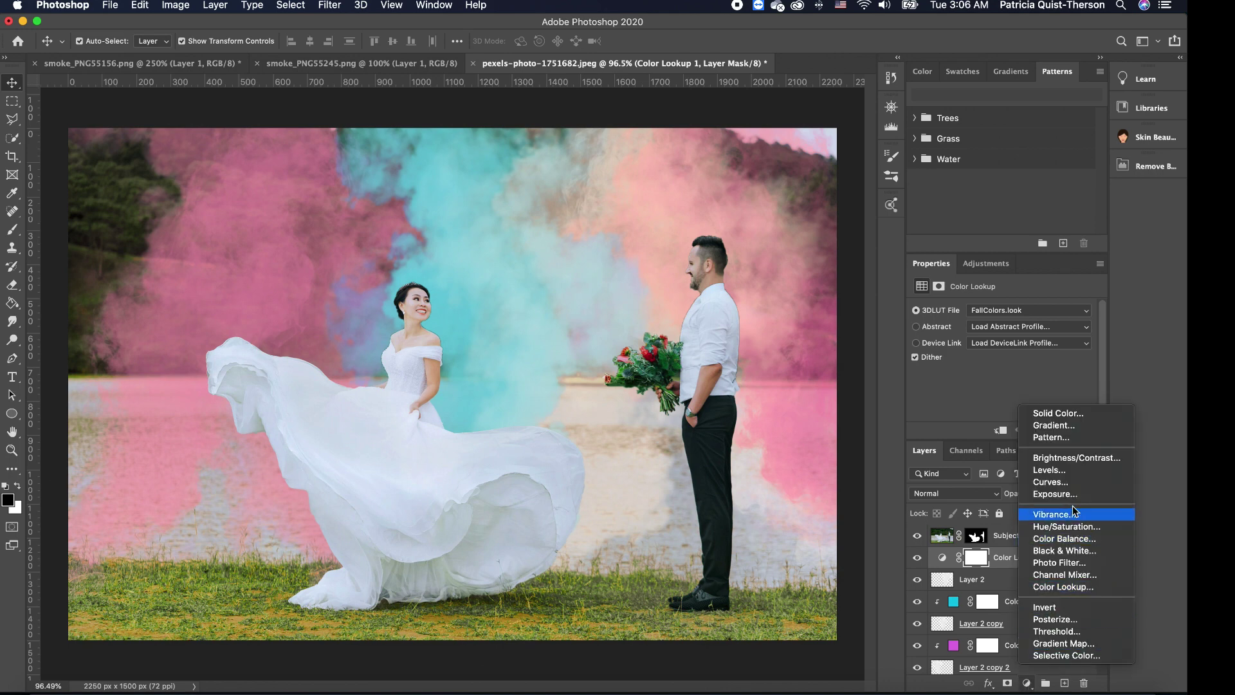
pyautogui.click(1063, 586)
pyautogui.click(1035, 311)
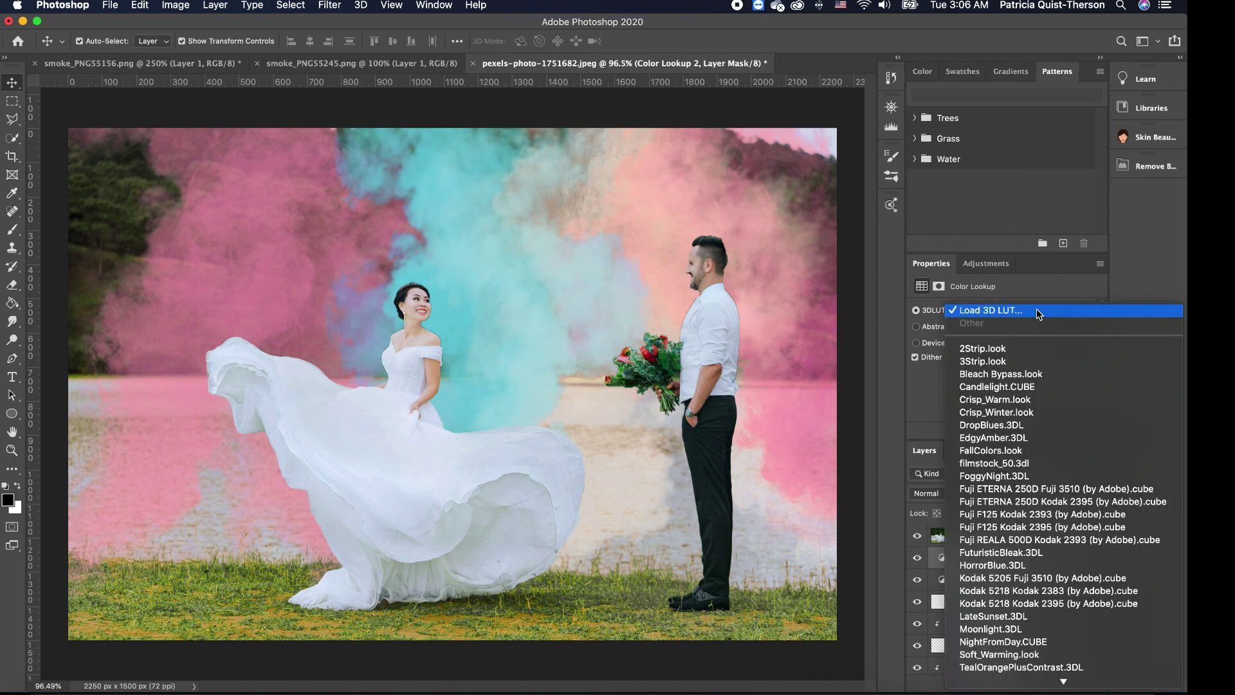
pyautogui.click(995, 349)
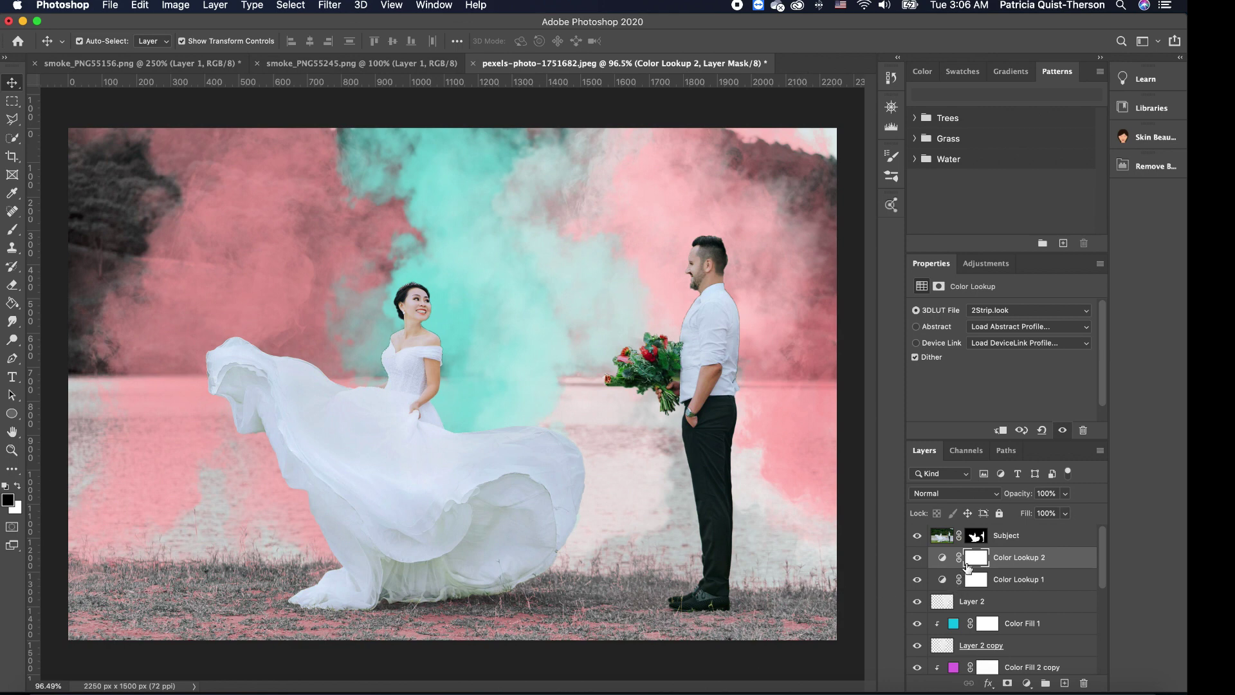
# Step: Paint black on the Color Lookup 2 mask with a 700 px brush over the smoke and water to soften the effect
pyautogui.click(12, 229)
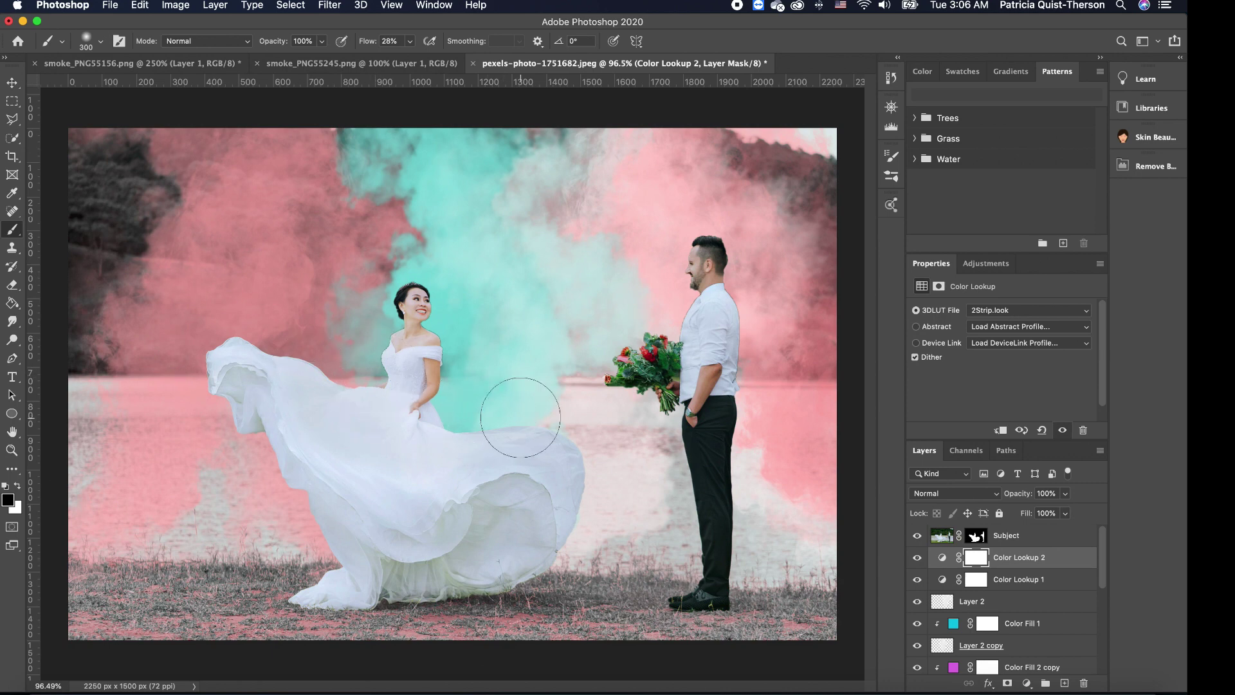
pyautogui.press(']')
pyautogui.press(']')
pyautogui.press(']')
pyautogui.press(']')
pyautogui.moveTo(688, 456)
pyautogui.mouseDown()
pyautogui.moveTo(713, 449)
pyautogui.moveTo(789, 460)
pyautogui.moveTo(676, 414)
pyautogui.moveTo(696, 376)
pyautogui.moveTo(697, 271)
pyautogui.moveTo(701, 461)
pyautogui.moveTo(438, 412)
pyautogui.moveTo(436, 335)
pyautogui.moveTo(432, 422)
pyautogui.moveTo(412, 439)
pyautogui.moveTo(411, 460)
pyautogui.moveTo(131, 298)
pyautogui.moveTo(110, 308)
pyautogui.moveTo(114, 390)
pyautogui.moveTo(138, 420)
pyautogui.moveTo(179, 431)
pyautogui.moveTo(133, 430)
pyautogui.moveTo(231, 469)
pyautogui.moveTo(141, 437)
pyautogui.moveTo(203, 460)
pyautogui.moveTo(172, 455)
pyautogui.moveTo(111, 429)
pyautogui.moveTo(233, 461)
pyautogui.moveTo(713, 495)
pyautogui.moveTo(697, 477)
pyautogui.moveTo(812, 479)
pyautogui.moveTo(769, 478)
pyautogui.moveTo(723, 451)
pyautogui.moveTo(751, 443)
pyautogui.moveTo(631, 391)
pyautogui.moveTo(746, 387)
pyautogui.moveTo(856, 351)
pyautogui.moveTo(843, 301)
pyautogui.moveTo(814, 299)
pyautogui.moveTo(818, 245)
pyautogui.mouseUp()
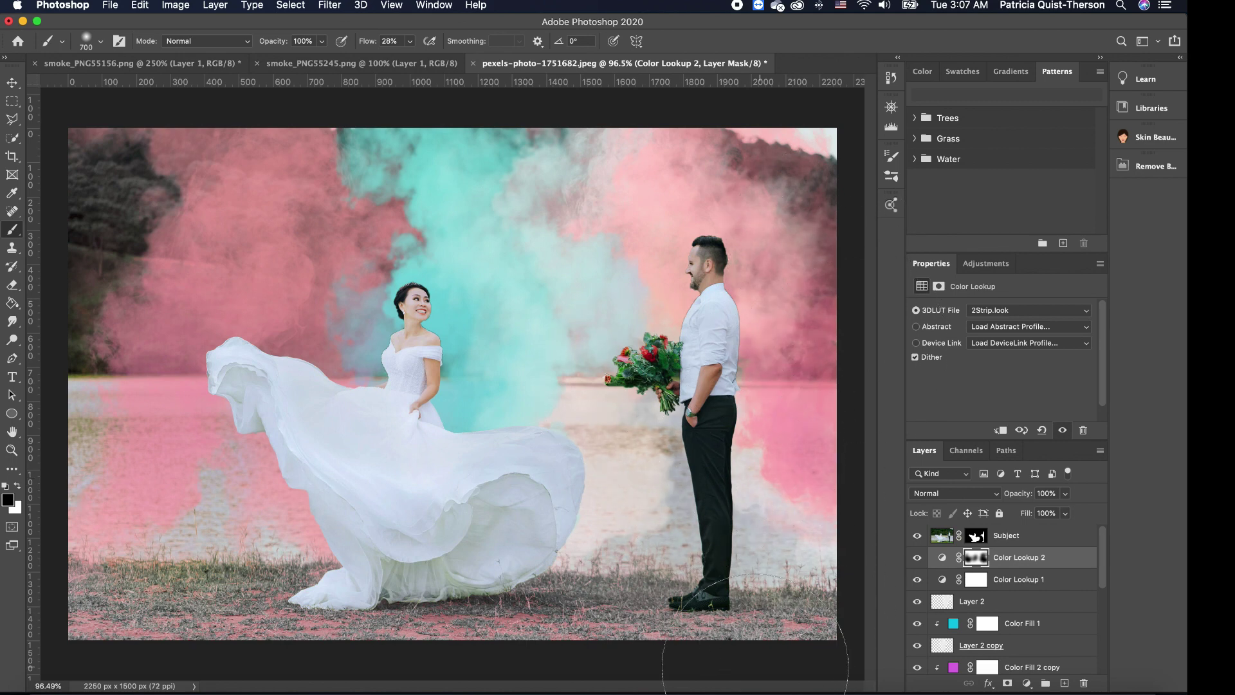
# Step: Reduce the brush to 300 px and paint black on the Color Lookup 2 mask along the grass
pyautogui.press('[')
pyautogui.press('[')
pyautogui.press('[')
pyautogui.press('[')
pyautogui.press('[')
pyautogui.press('[')
pyautogui.moveTo(809, 638)
pyautogui.mouseDown()
pyautogui.moveTo(598, 645)
pyautogui.moveTo(705, 650)
pyautogui.moveTo(592, 640)
pyautogui.moveTo(564, 619)
pyautogui.moveTo(579, 621)
pyautogui.moveTo(415, 629)
pyautogui.moveTo(371, 648)
pyautogui.moveTo(390, 640)
pyautogui.moveTo(250, 640)
pyautogui.moveTo(248, 626)
pyautogui.moveTo(154, 616)
pyautogui.mouseUp()
# Step: Stamp all visible layers onto a new layer above Subject and open it in the Camera Raw Filter
pyautogui.click(1068, 539)
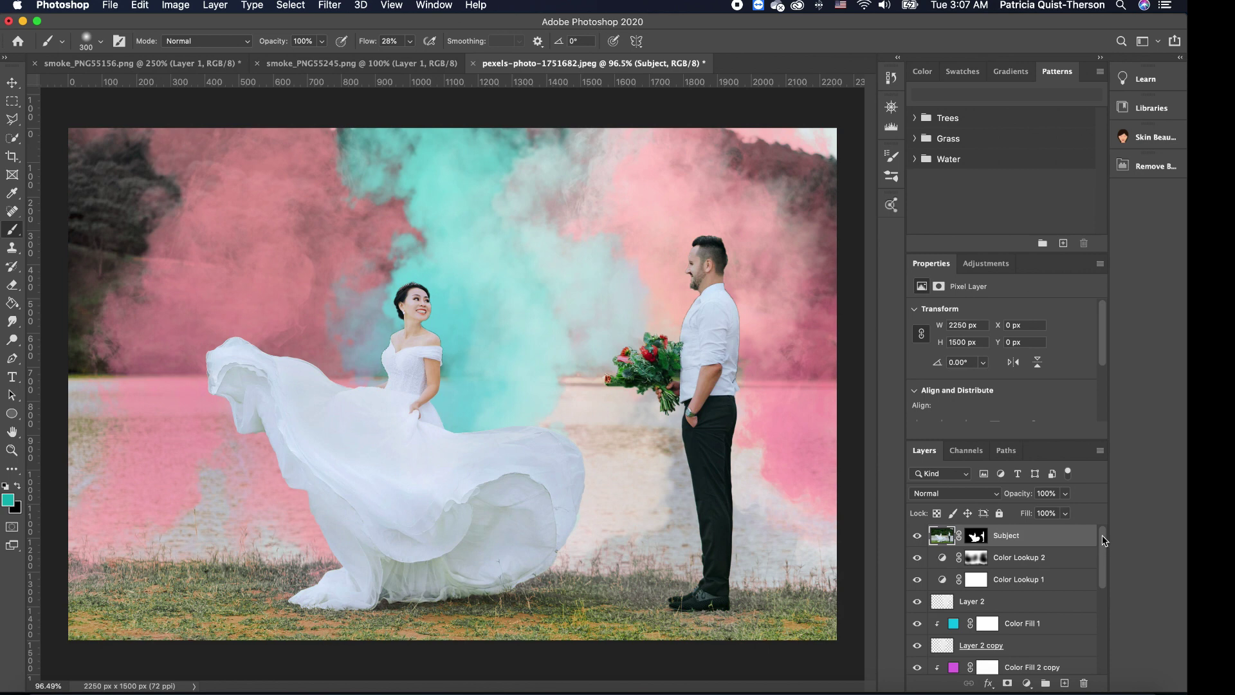
pyautogui.press('super+alt+shift+e')
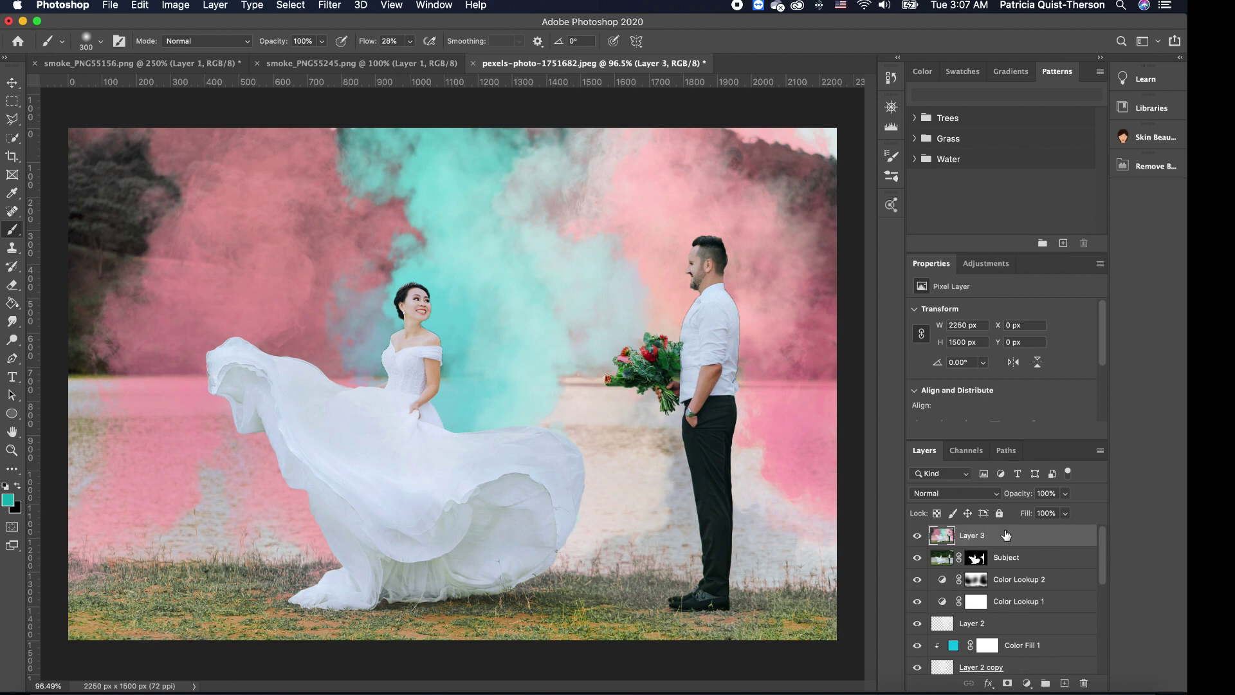
pyautogui.click(330, 7)
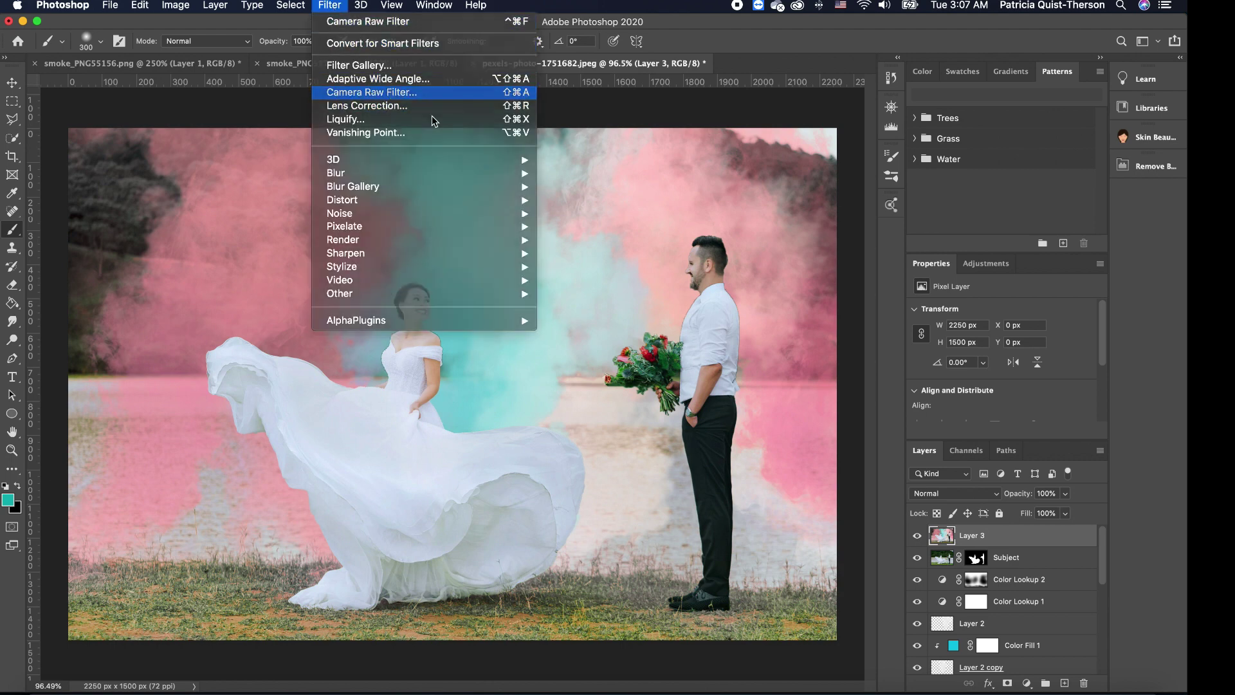
pyautogui.click(371, 92)
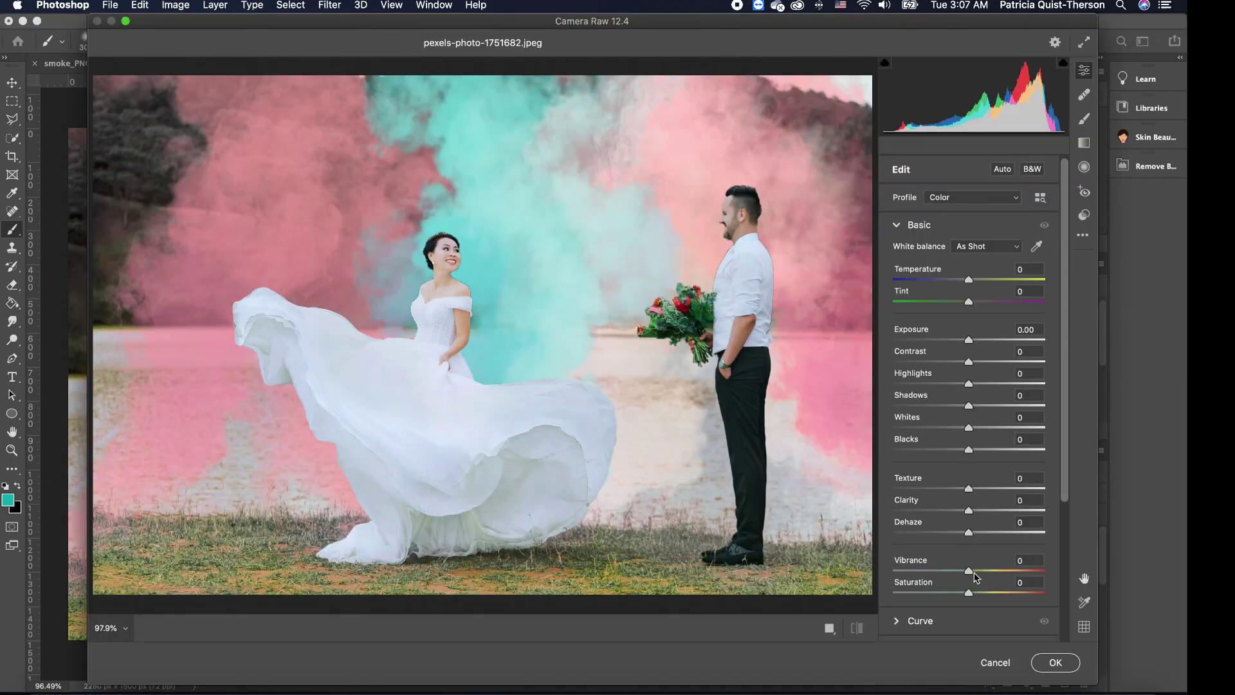
# Step: Set Vibrance to +43 and Saturation to +7 for the stamped layer
pyautogui.moveTo(971, 574)
pyautogui.mouseDown()
pyautogui.moveTo(1004, 573)
pyautogui.moveTo(994, 595)
pyautogui.moveTo(968, 592)
pyautogui.mouseUp()
pyautogui.press('Up')
pyautogui.press('Up')
pyautogui.press('Up')
pyautogui.press('Up')
pyautogui.press('Up')
pyautogui.press('Up')
pyautogui.press('Up')
pyautogui.press('Up')
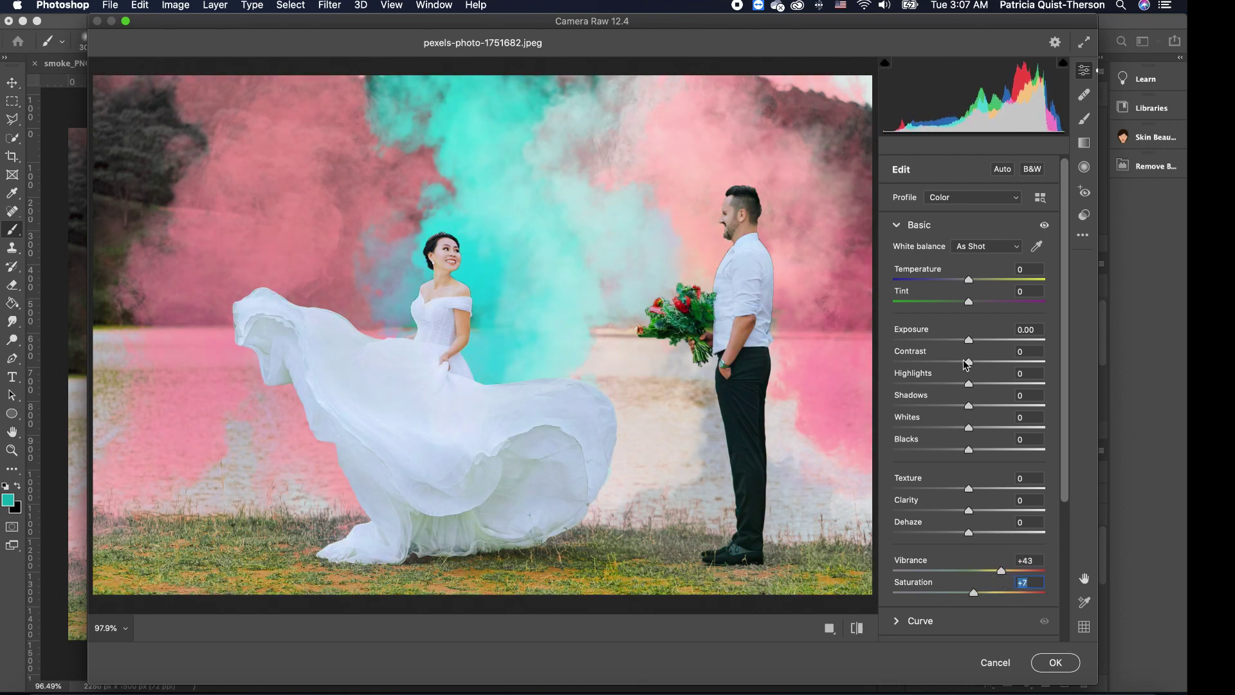
# Step: Set Contrast to +16, Highlights to +8, Shadows to +7, Whites to -13 and Blacks to -66
pyautogui.moveTo(968, 361); pyautogui.dragTo(981, 361)
pyautogui.moveTo(968, 383); pyautogui.dragTo(973, 405)
pyautogui.moveTo(969, 428); pyautogui.dragTo(958, 427)
pyautogui.moveTo(968, 449); pyautogui.dragTo(919, 449)
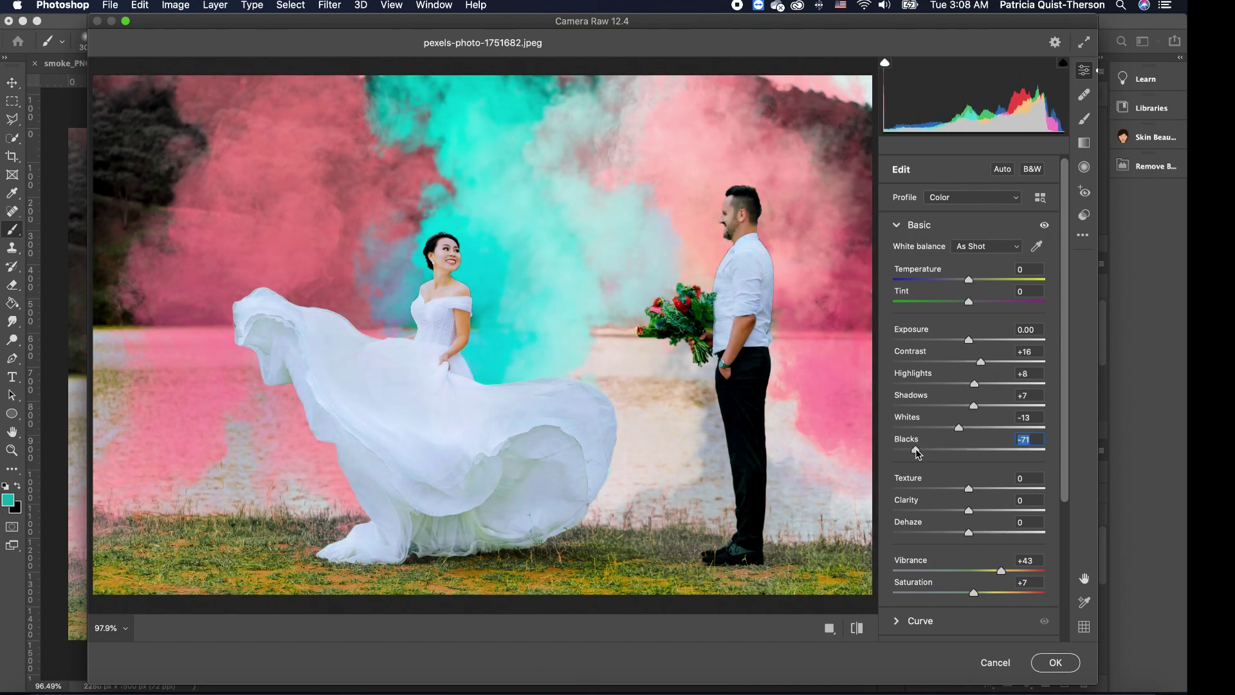
# Step: Set Texture to -10, Exposure to +0.10 and Temperature to -3, and apply the Camera Raw adjustments
pyautogui.moveTo(969, 488)
pyautogui.mouseDown()
pyautogui.moveTo(991, 488)
pyautogui.moveTo(961, 488)
pyautogui.mouseUp()
pyautogui.moveTo(969, 340); pyautogui.dragTo(970, 339)
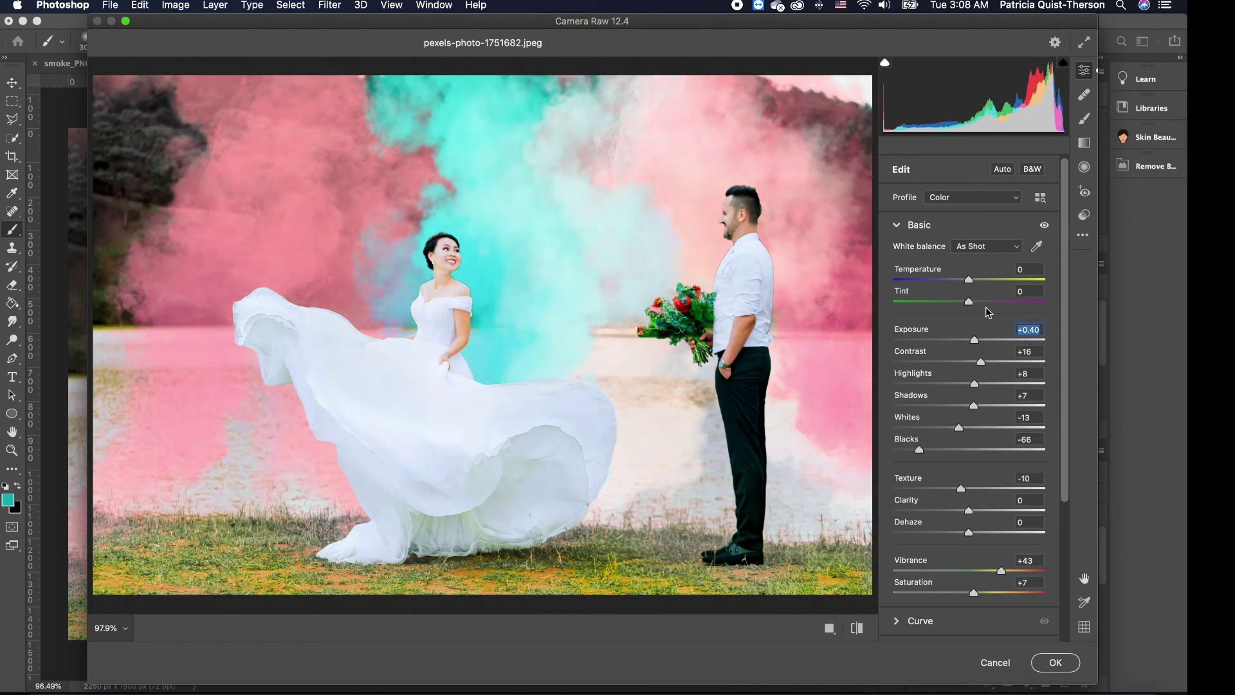
pyautogui.moveTo(968, 281); pyautogui.dragTo(966, 280)
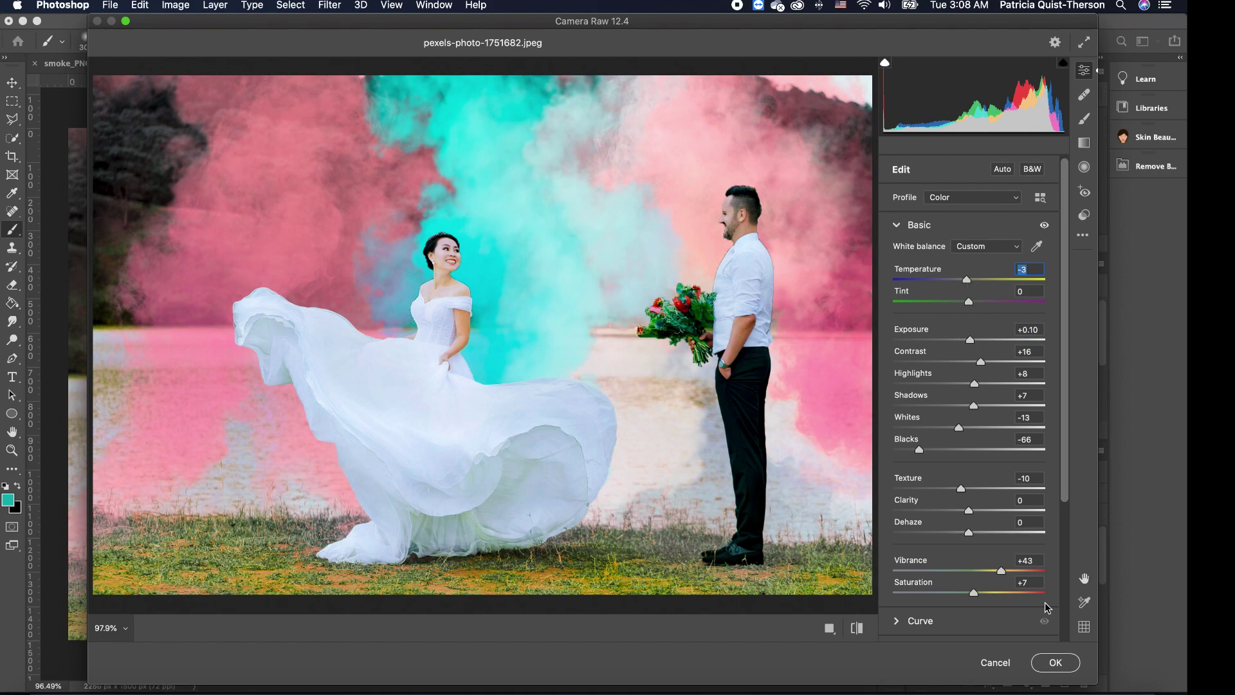
pyautogui.click(1055, 663)
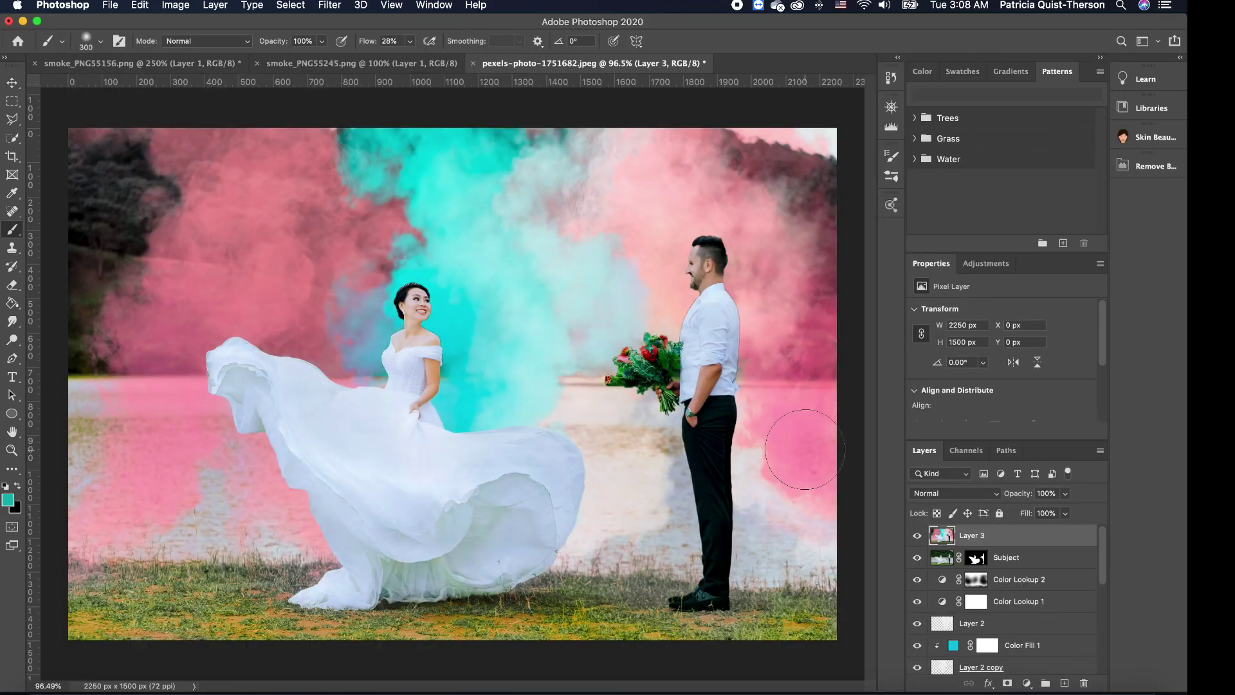
# Step: Compare the image with and without Layer 3, and hide Layer 3 and both Color Lookup layers
pyautogui.click(917, 536)
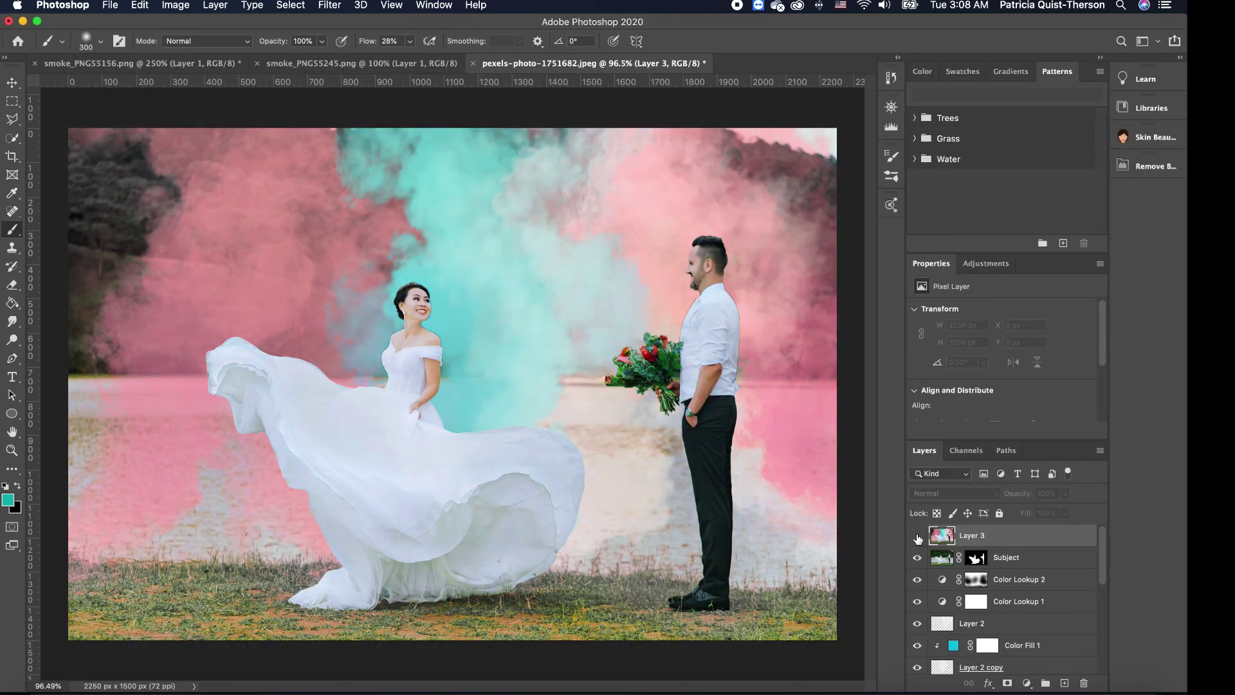
pyautogui.click(917, 536)
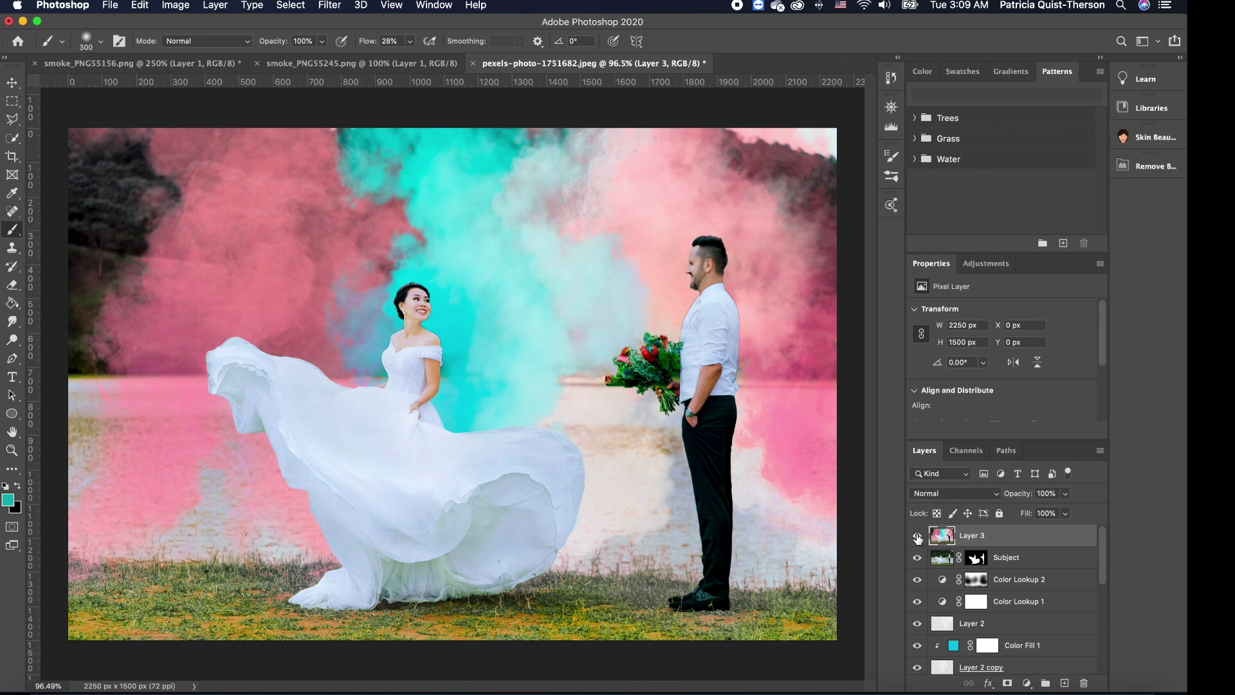
pyautogui.click(917, 536)
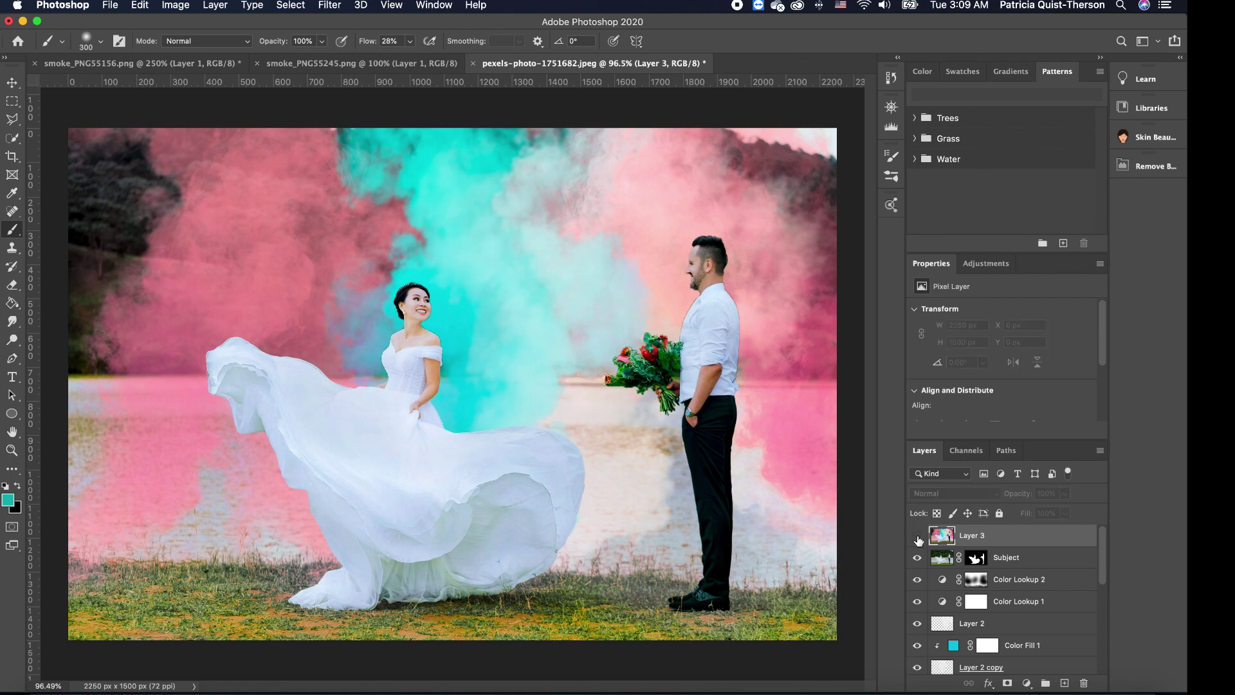
pyautogui.click(917, 579)
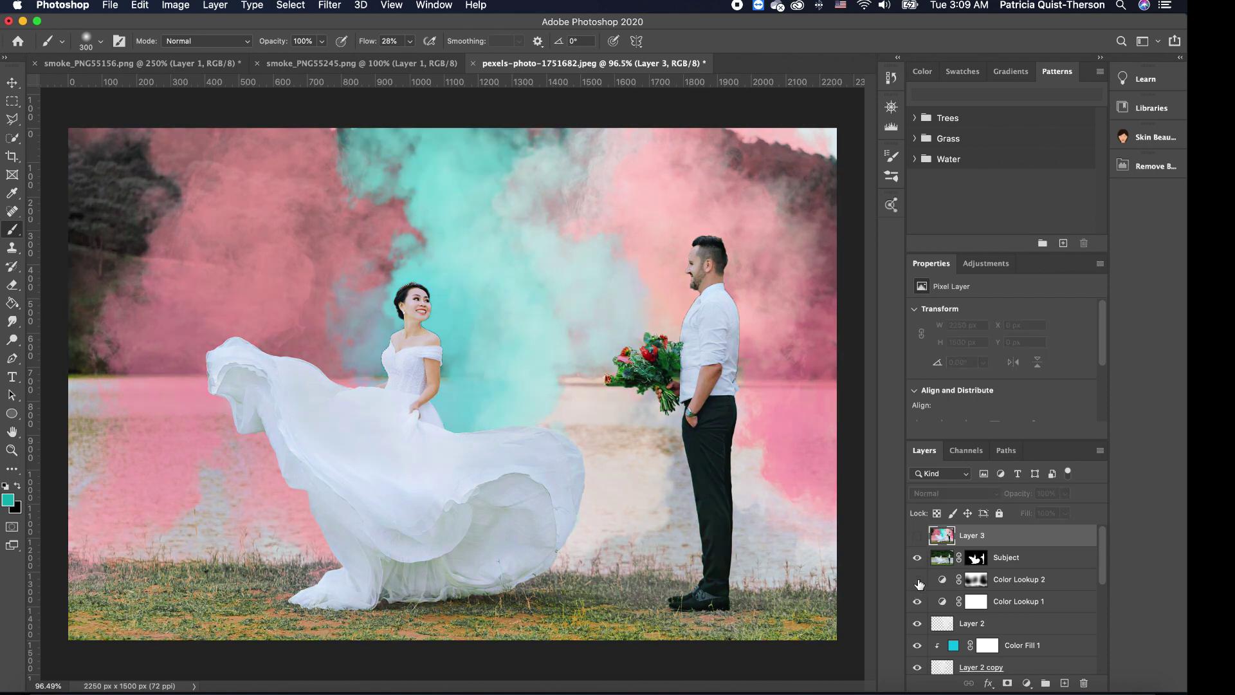
pyautogui.click(917, 602)
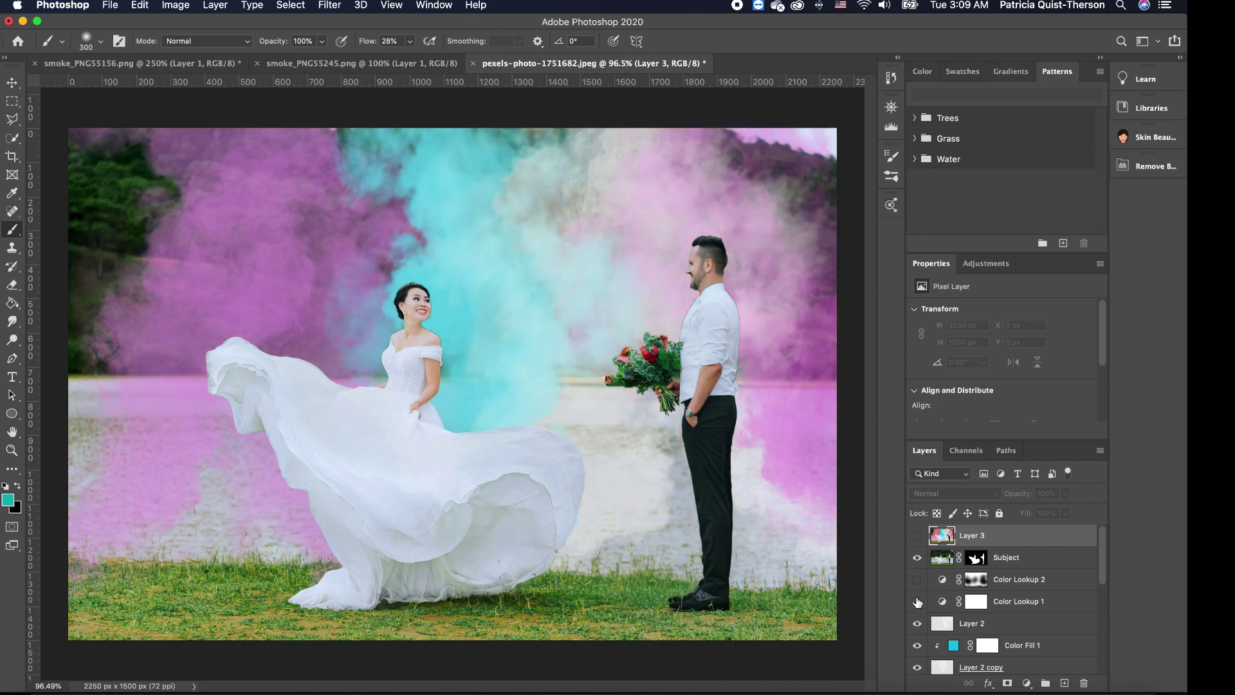
# Step: Stamp the visible layers onto a new layer above Subject and reapply the last Camera Raw Filter settings to it
pyautogui.click(1058, 564)
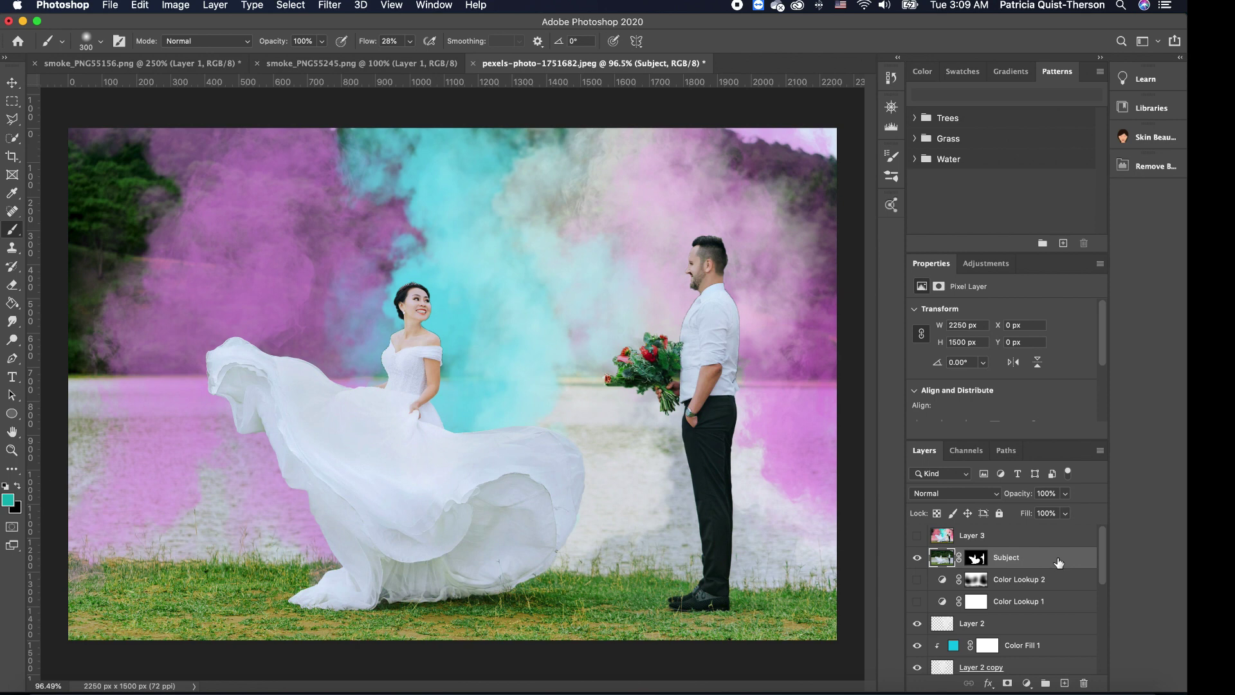
pyautogui.press('alt+shift+super+e')
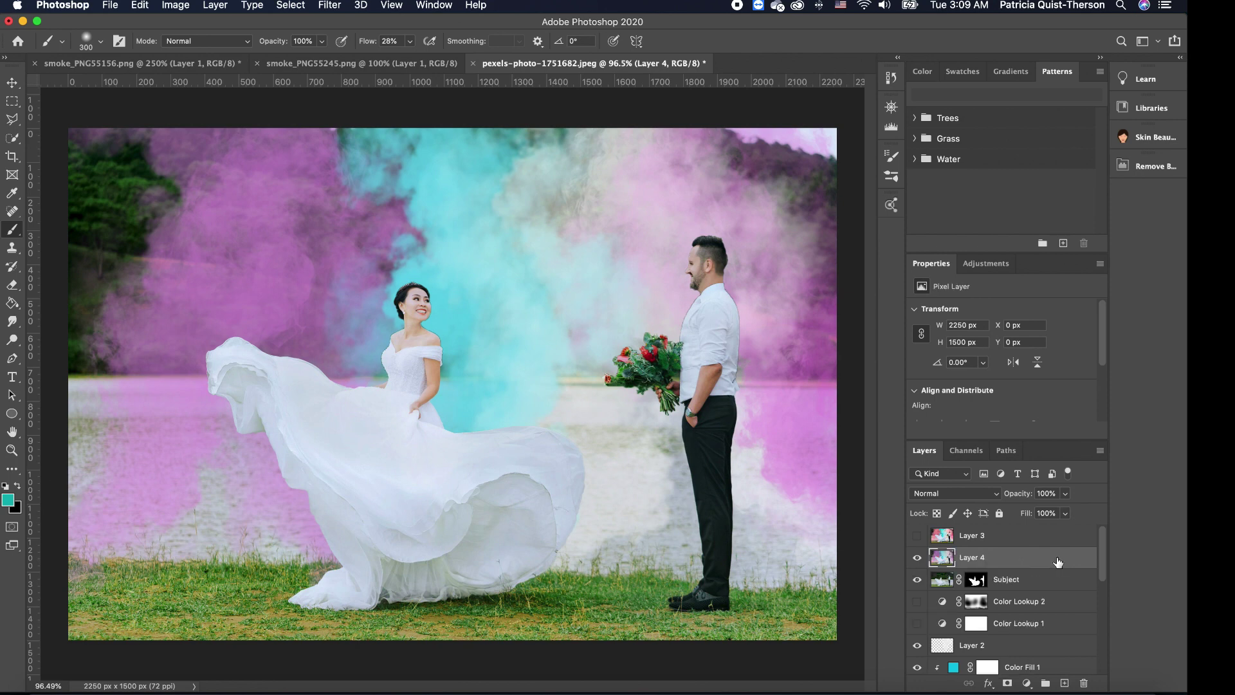
pyautogui.click(330, 6)
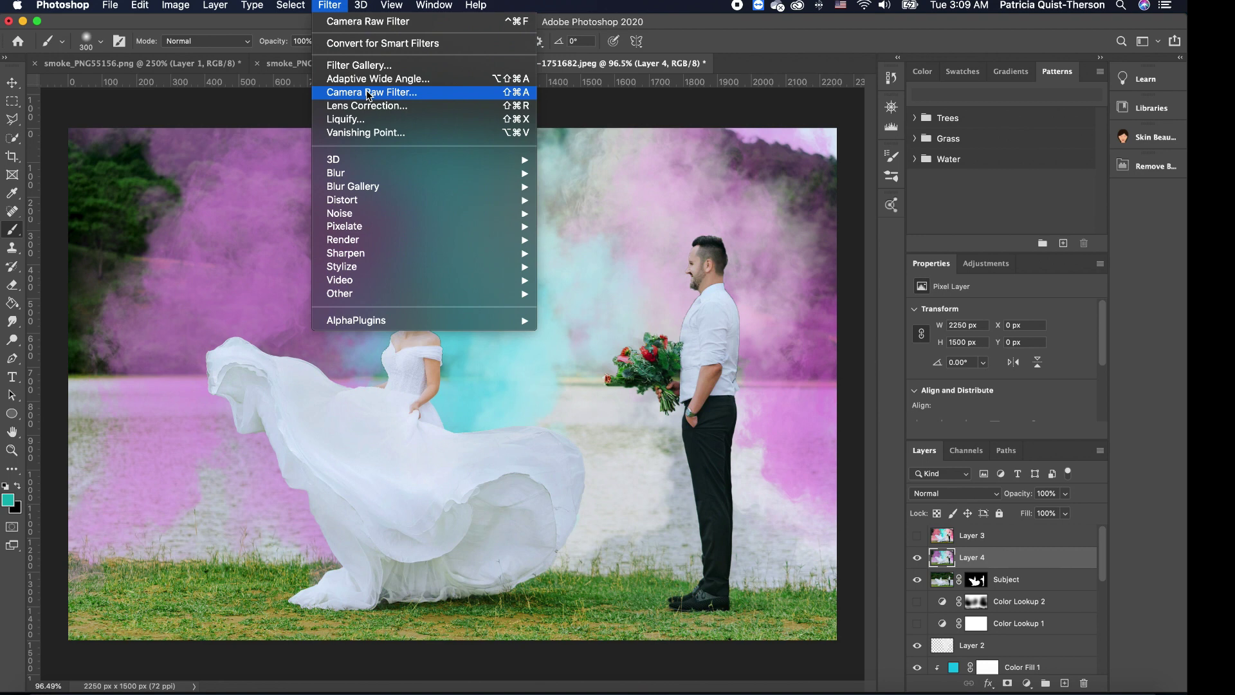
pyautogui.click(383, 23)
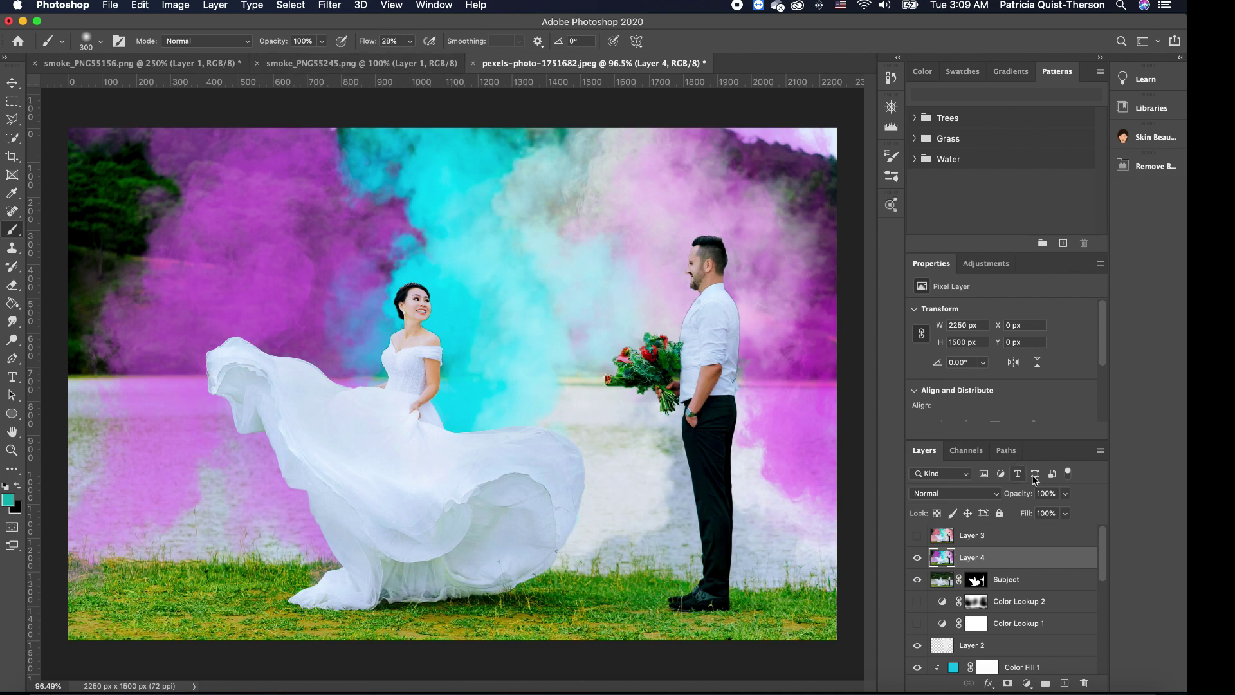
# Step: Compare the pink-toned Layer 3 version with the purple-toned Layer 4 version by toggling Layer 3's visibility
pyautogui.click(917, 536)
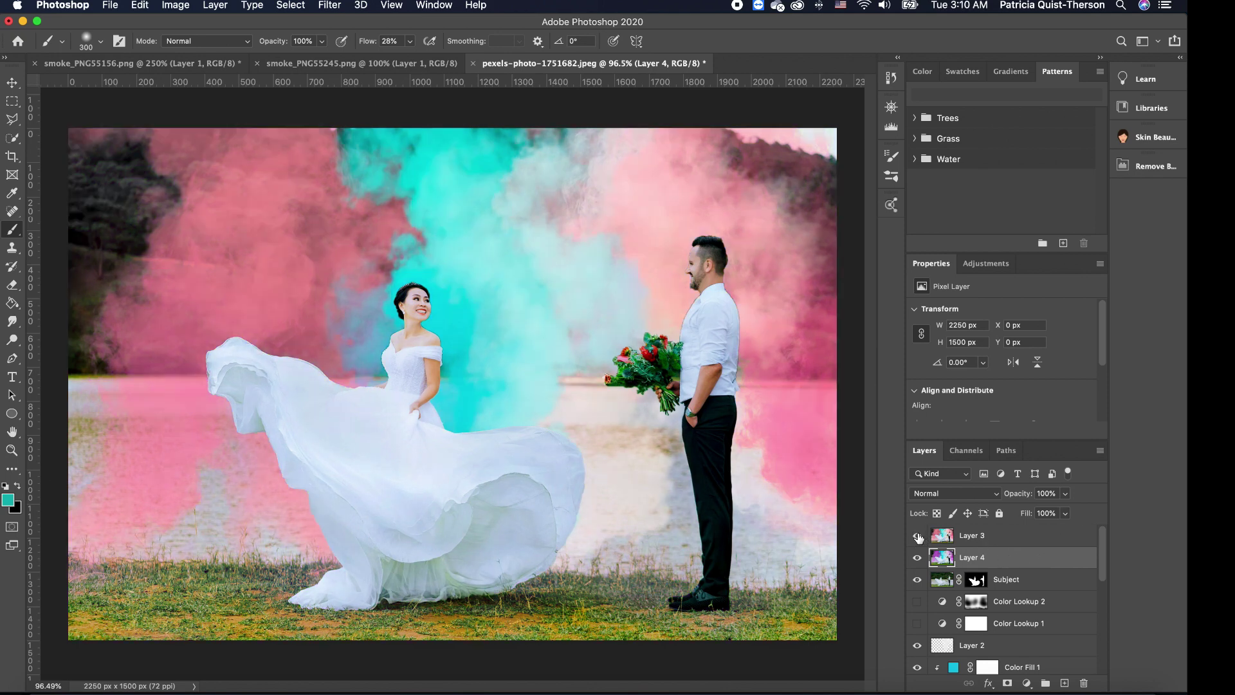
pyautogui.click(917, 537)
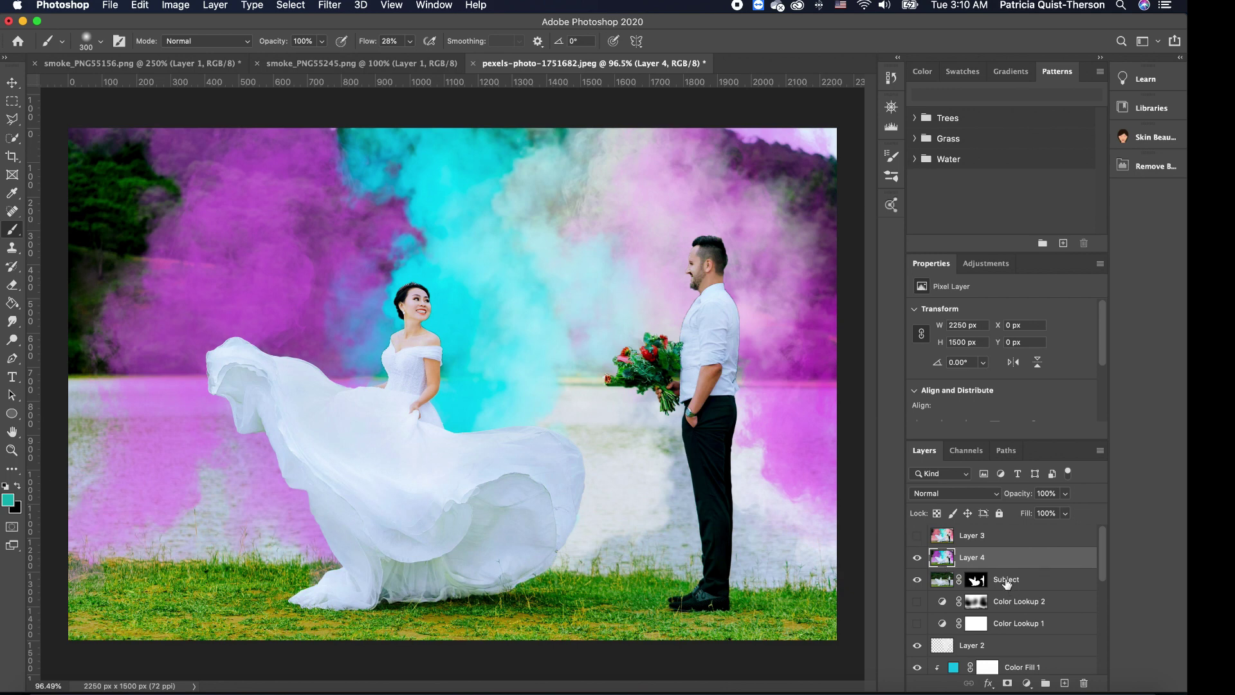
# Step: Compare the image with and without the Layer 4 grading, and show Layer 3 again
pyautogui.click(917, 558)
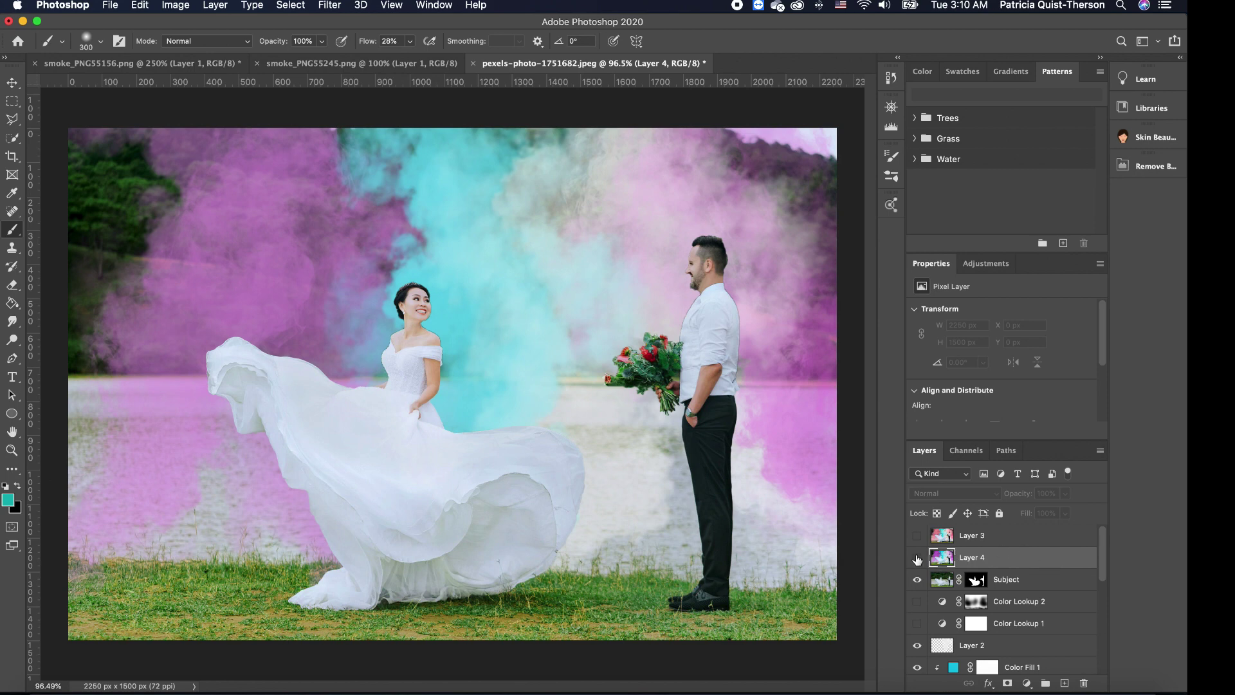
pyautogui.click(917, 558)
pyautogui.click(918, 535)
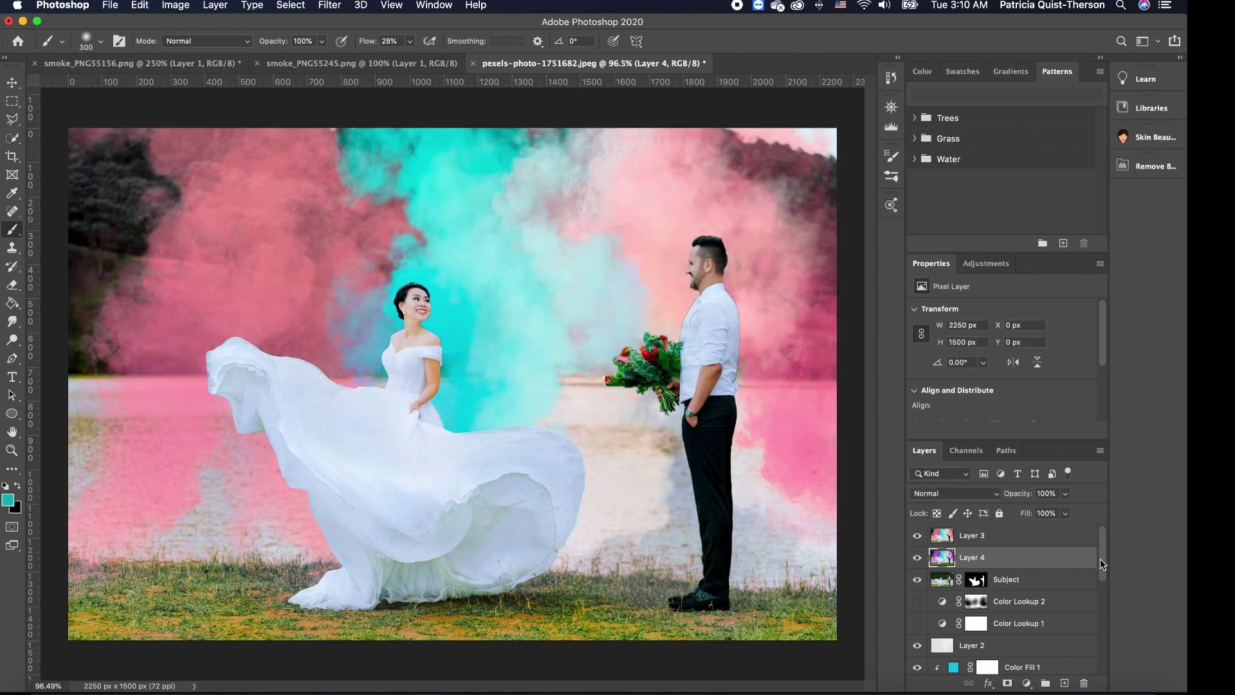
# Step: Compare the finished composite with the original photo by isolating the Background layer and restoring the other layers' visibility
pyautogui.moveTo(1099, 558); pyautogui.dragTo(1103, 654)
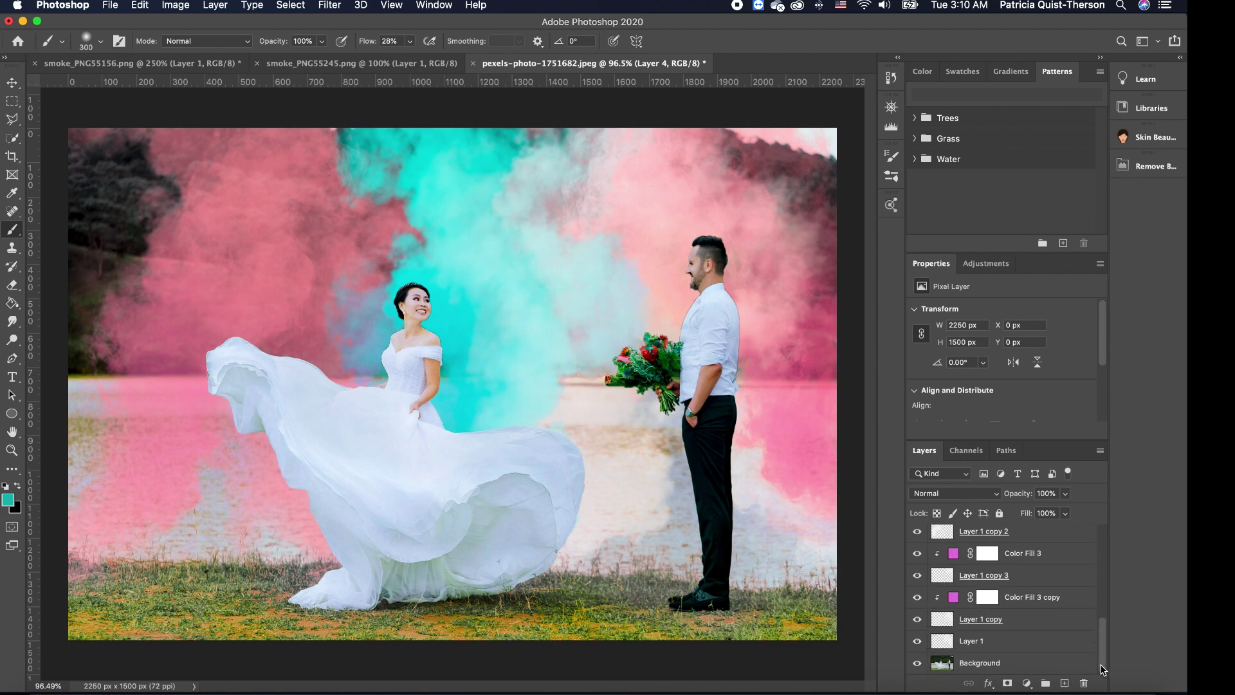
pyautogui.keyDown('alt'); pyautogui.click(917, 665); pyautogui.keyUp('alt')
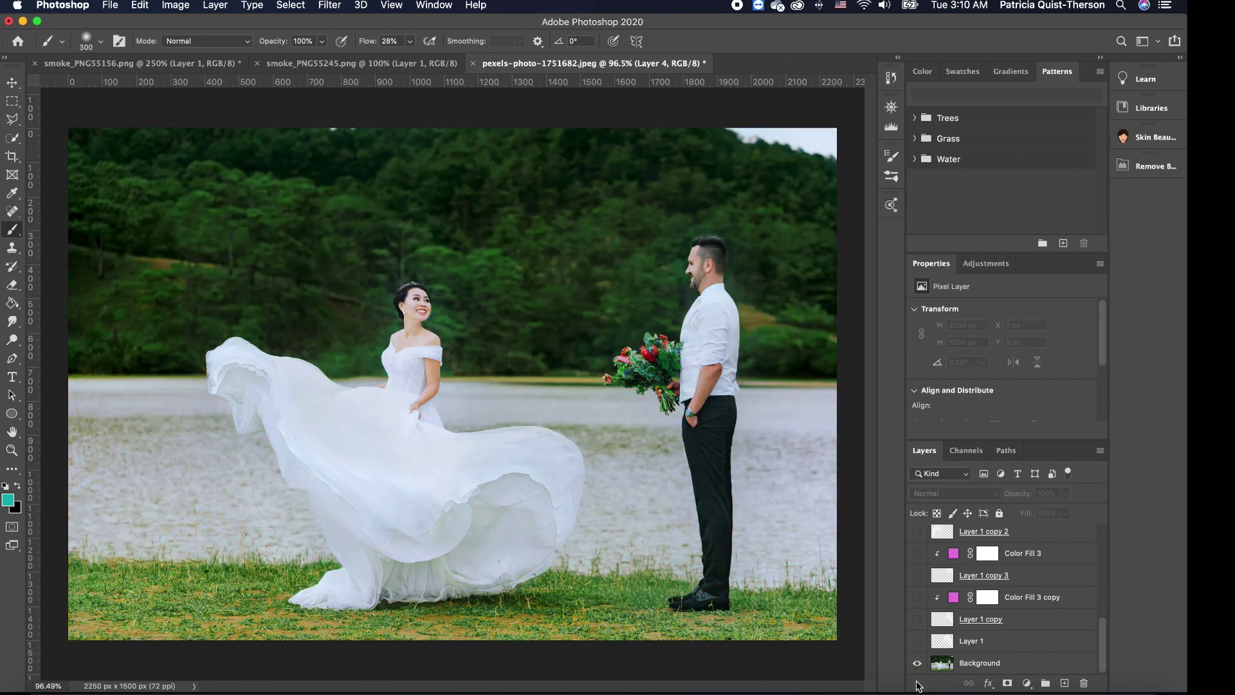
pyautogui.keyDown('alt'); pyautogui.click(917, 664); pyautogui.keyUp('alt')
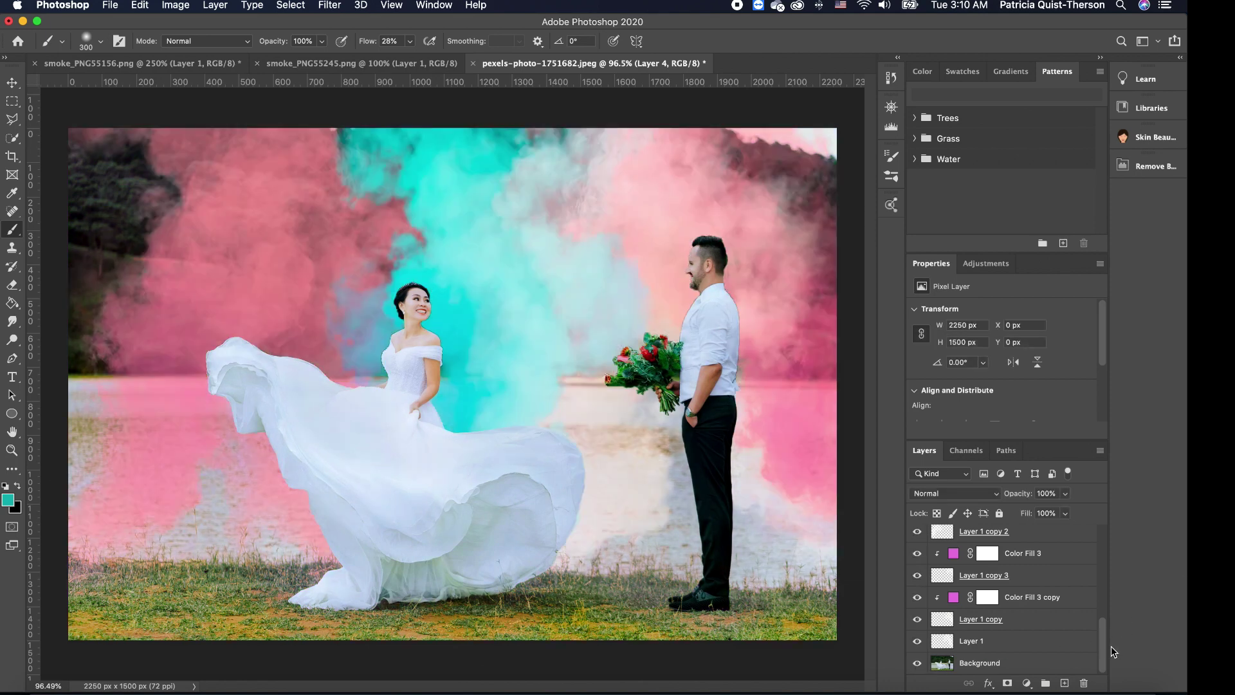
# Step: Hide Layer 3 and Layer 4 in turn to view the purple-toned version and the ungraded smoke composite
pyautogui.scroll(5, 1101, 655)
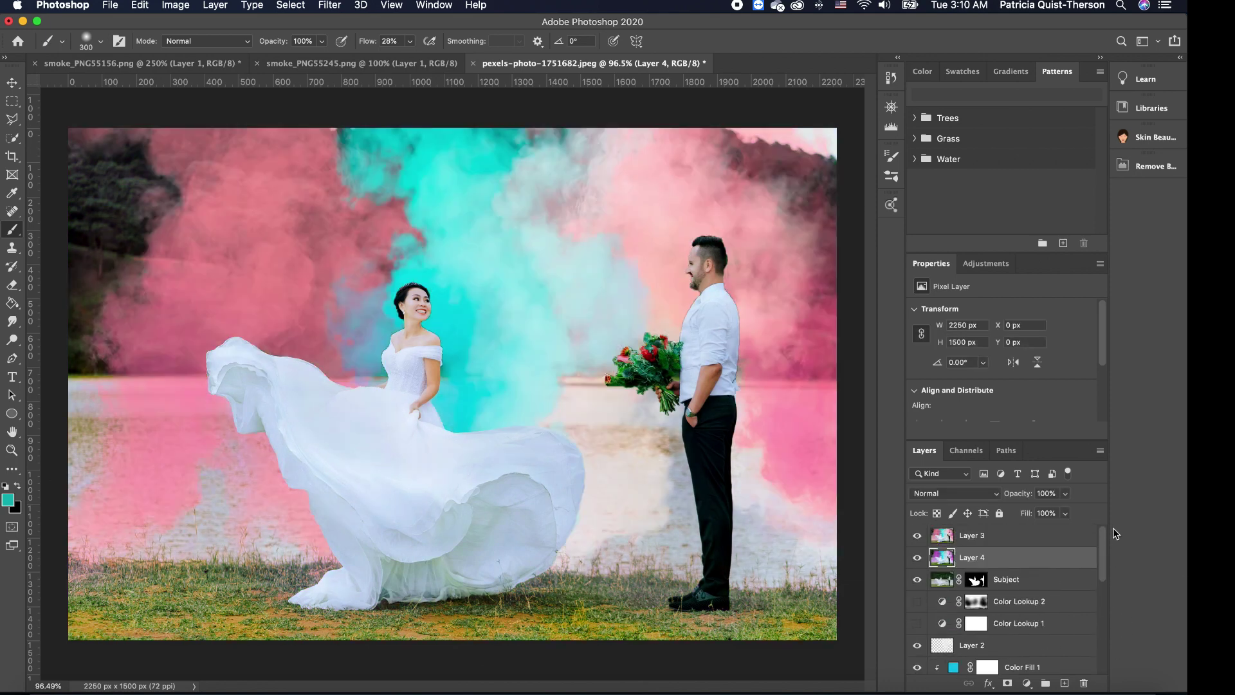
pyautogui.click(916, 535)
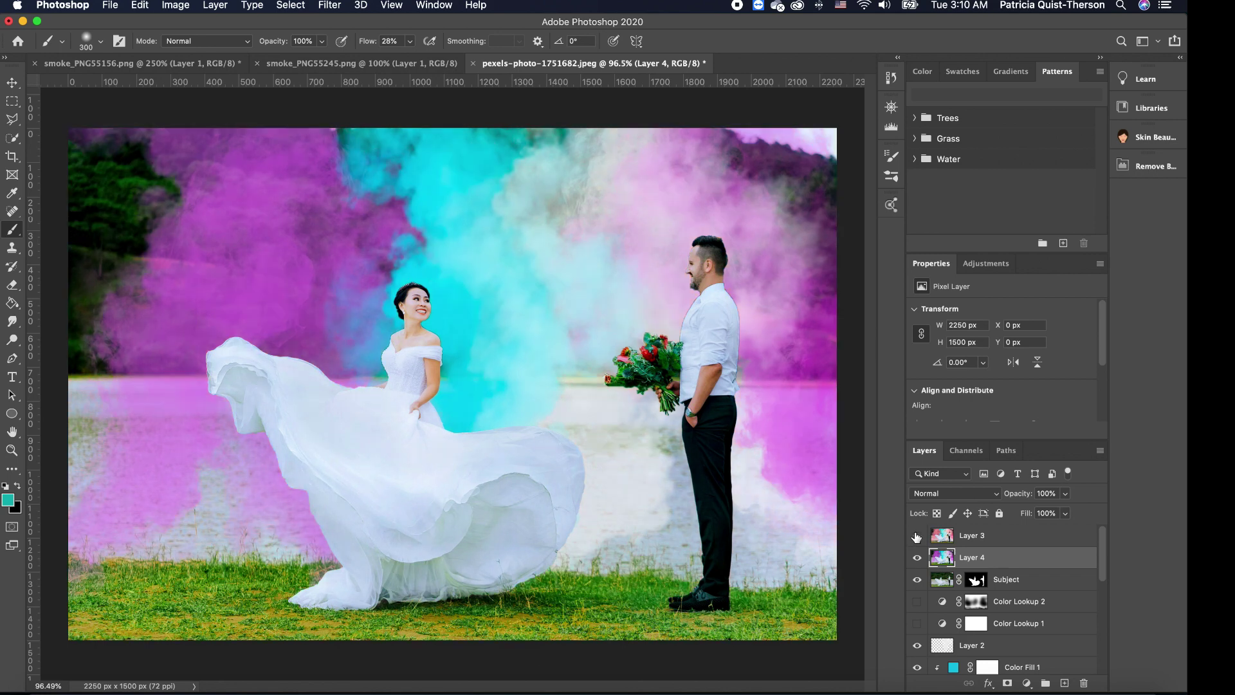
pyautogui.click(917, 558)
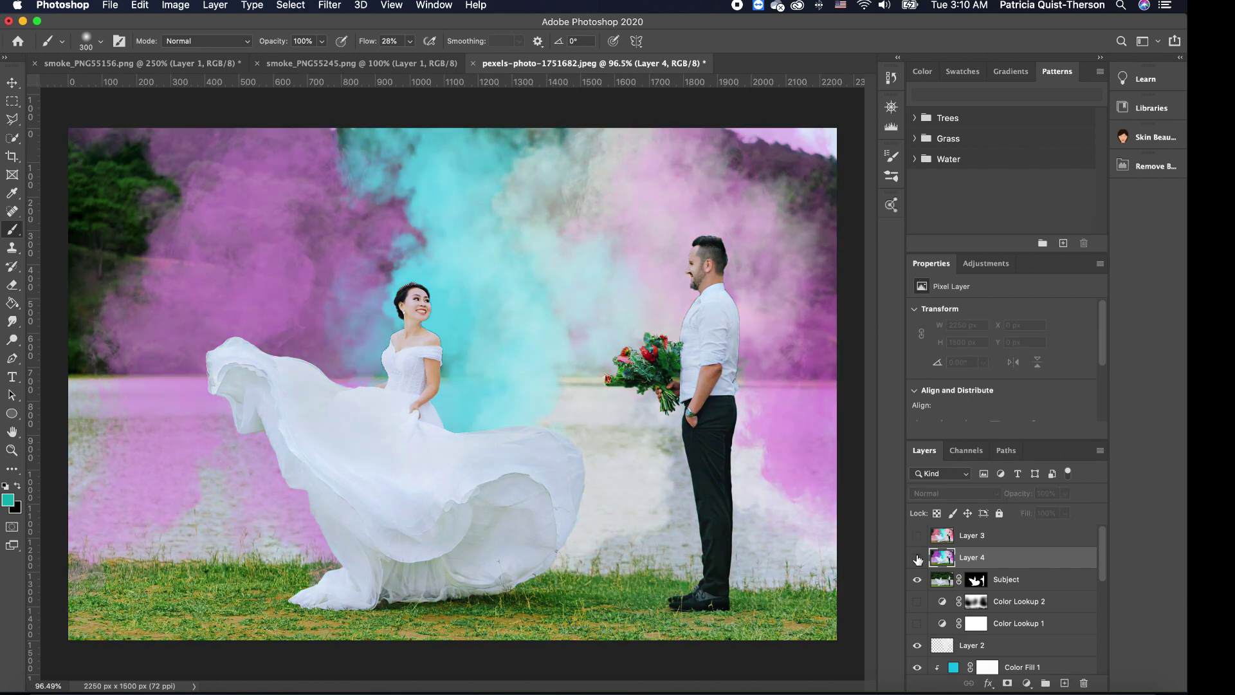